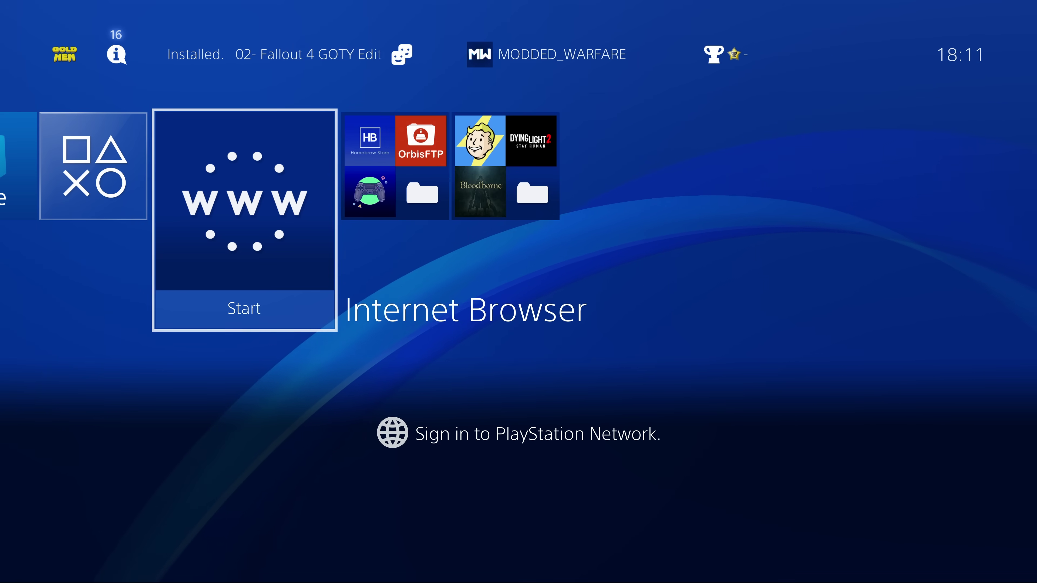
- Open the GoldHEN debug settings and check the Package Installer for available packages
key("Up")
key("Return")
key("Return")
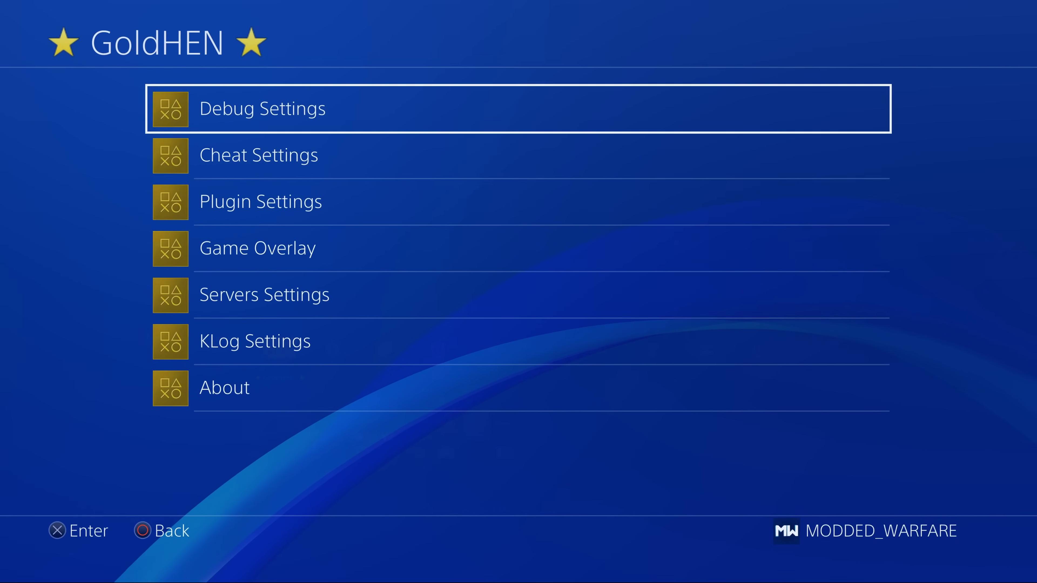
key("Return")
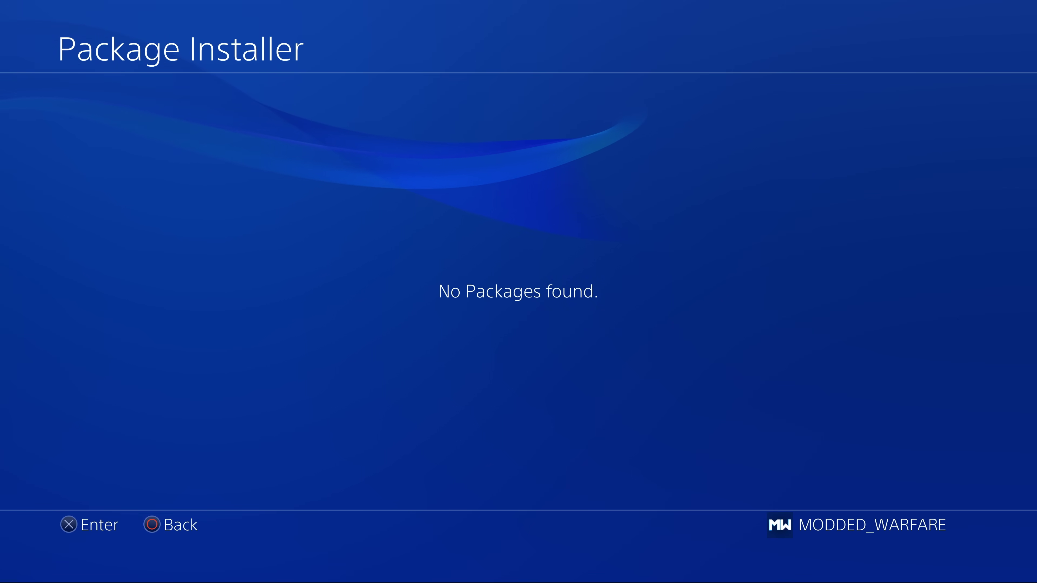
- Check in GoldHEN's server settings whether the FTP server is enabled and which port it uses
key("Escape")
key("Escape")
key("Down")
key("Down")
key("Down")
key("Down")
key("Return")
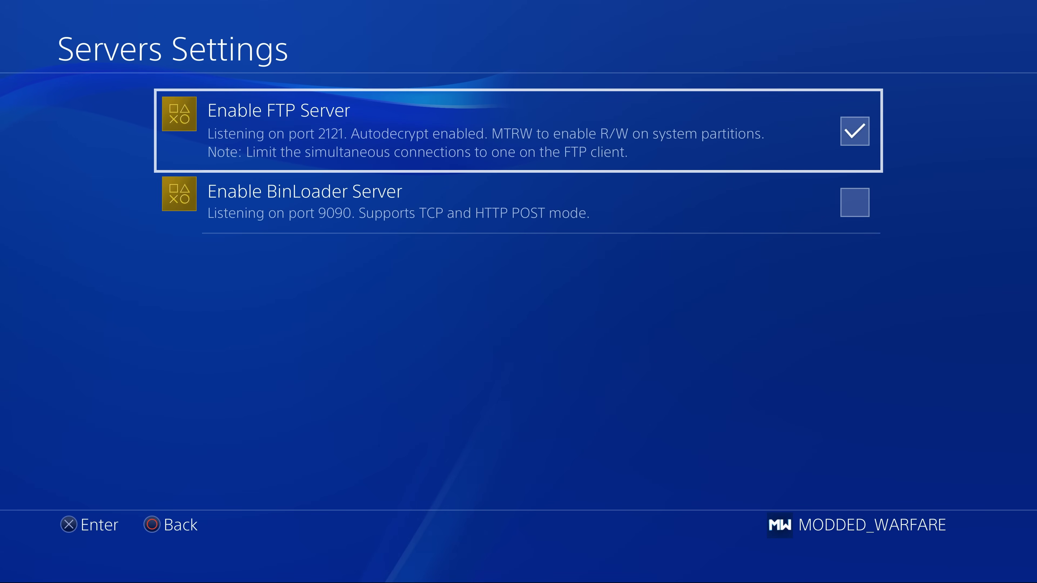
key("Escape")
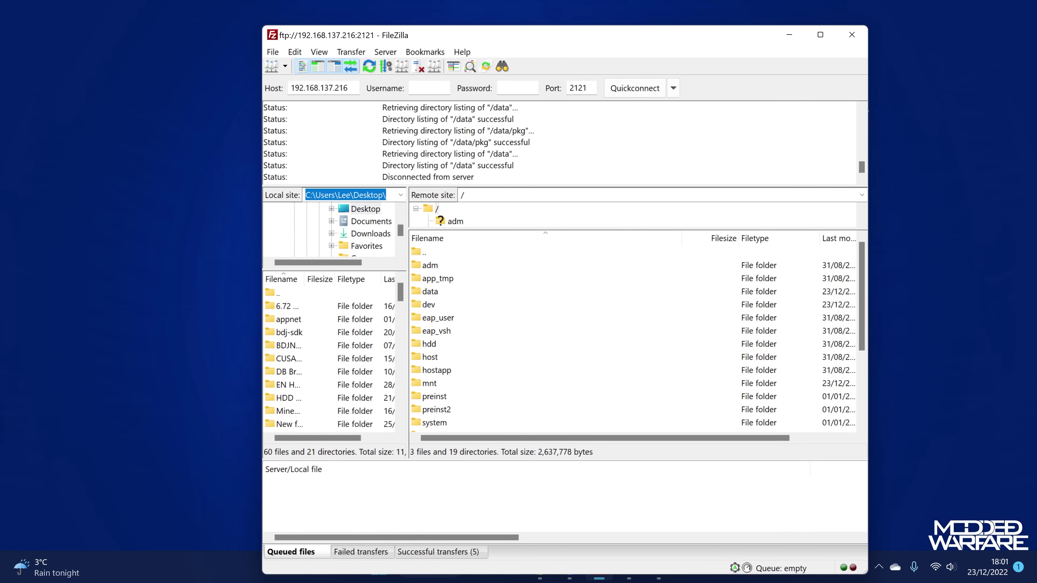
- In FileZilla, create a directory named pkg inside the console's /data folder
left_click(428, 296)
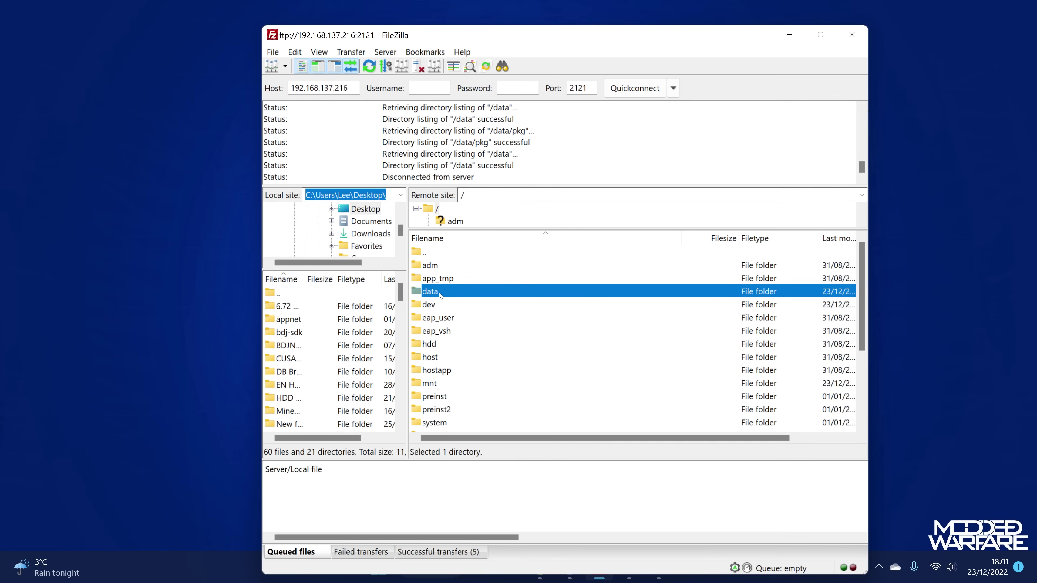
double_click(440, 295)
right_click(644, 345)
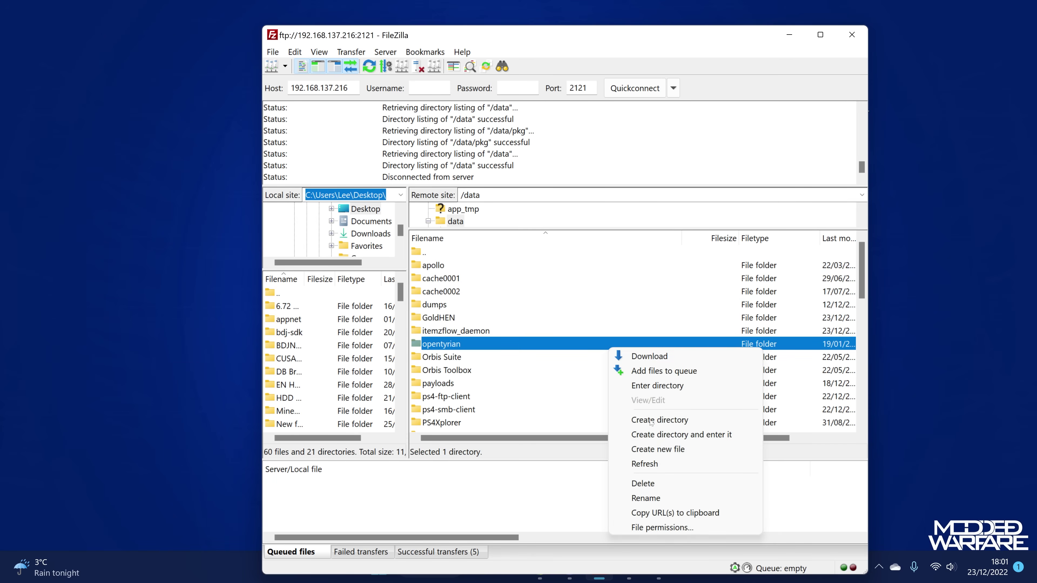
left_click(648, 420)
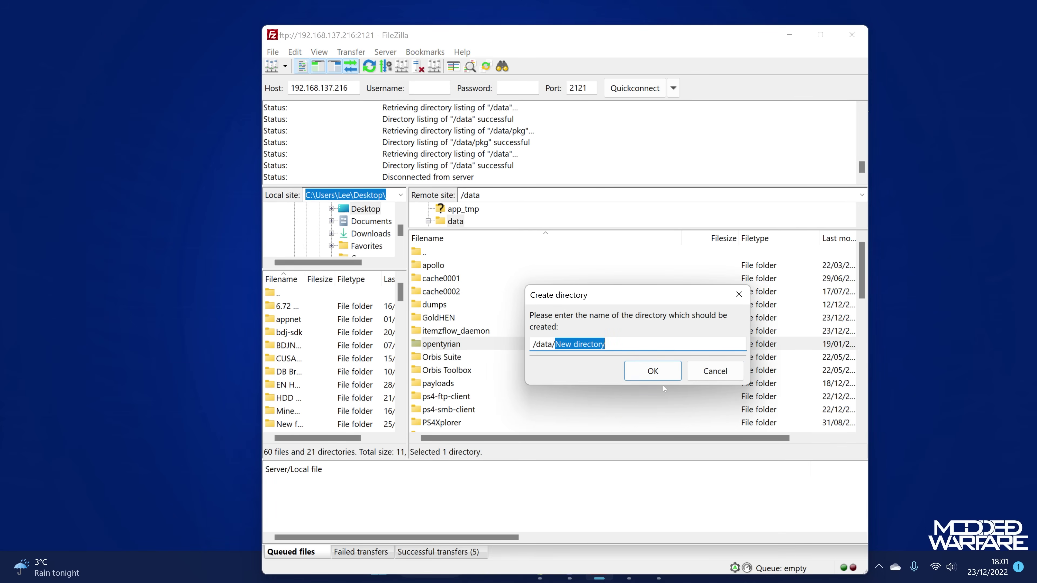
type("pkg")
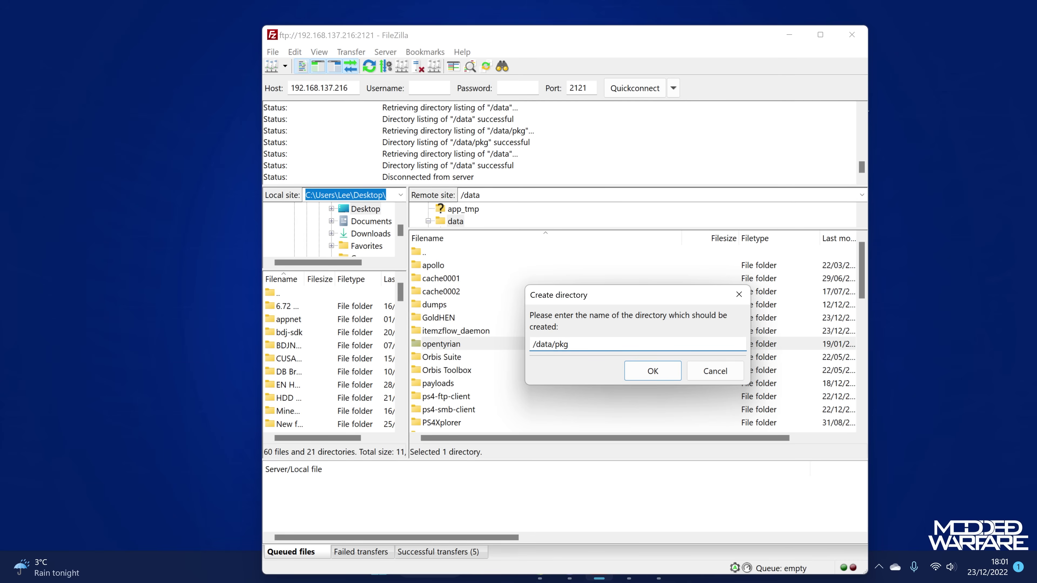
key("Return")
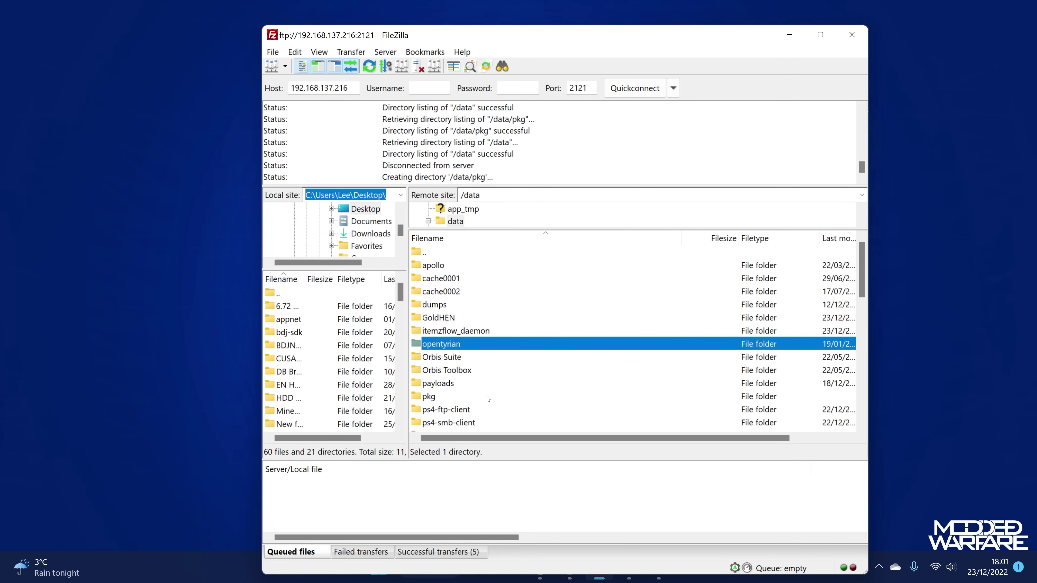
- Upload FTPC00001_V1.02.pkg, Minecraft.pkg and ps4_smb_client.pkg from the desktop into the /data/pkg folder
double_click(432, 397)
left_click_drag(628, 35, 662, 193)
left_click_drag(702, 121, 904, 57)
left_click_drag(846, 86, 627, 477)
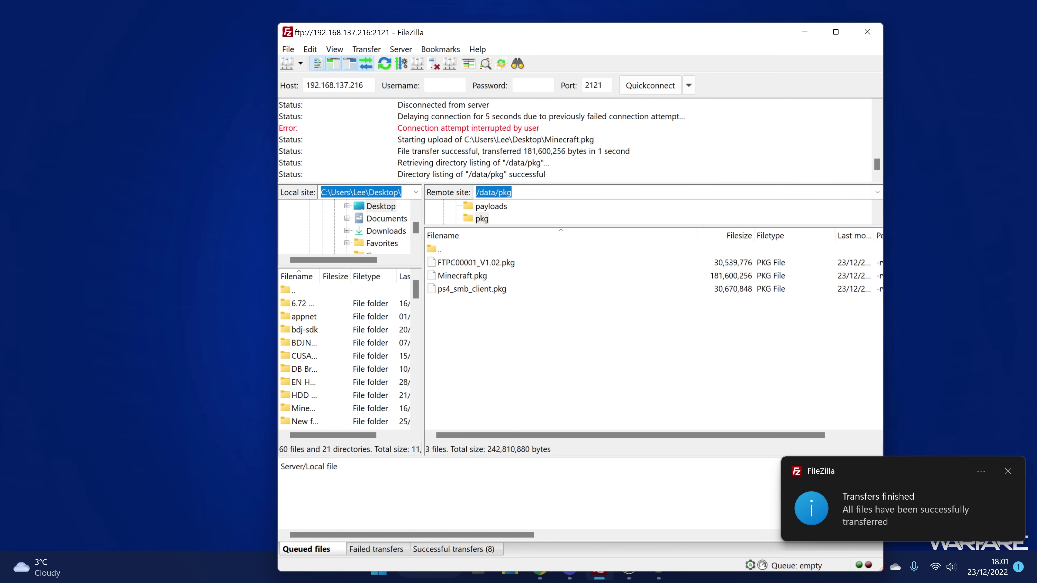
left_click_drag(483, 328, 512, 260)
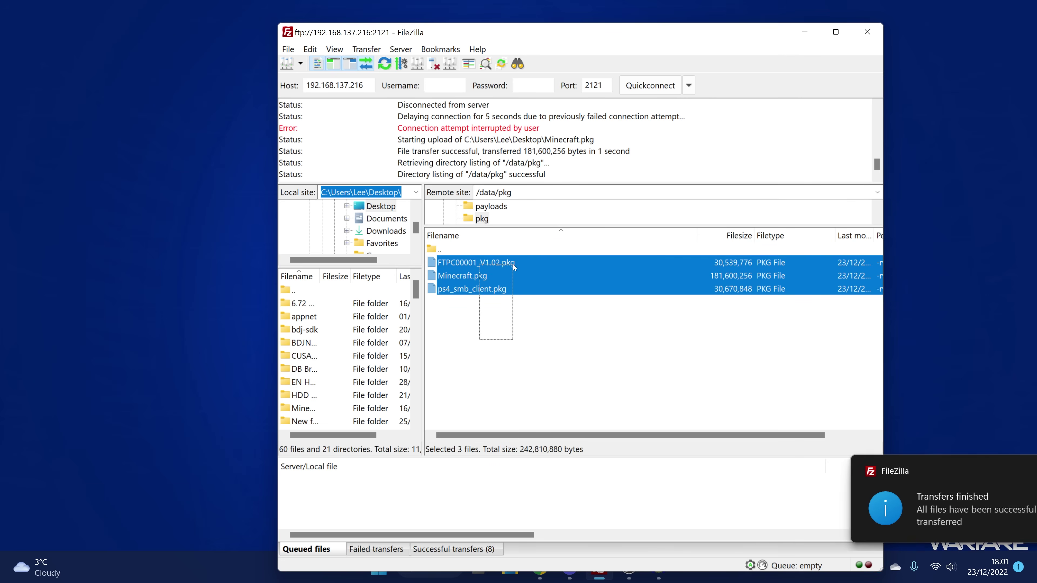
left_click(491, 303)
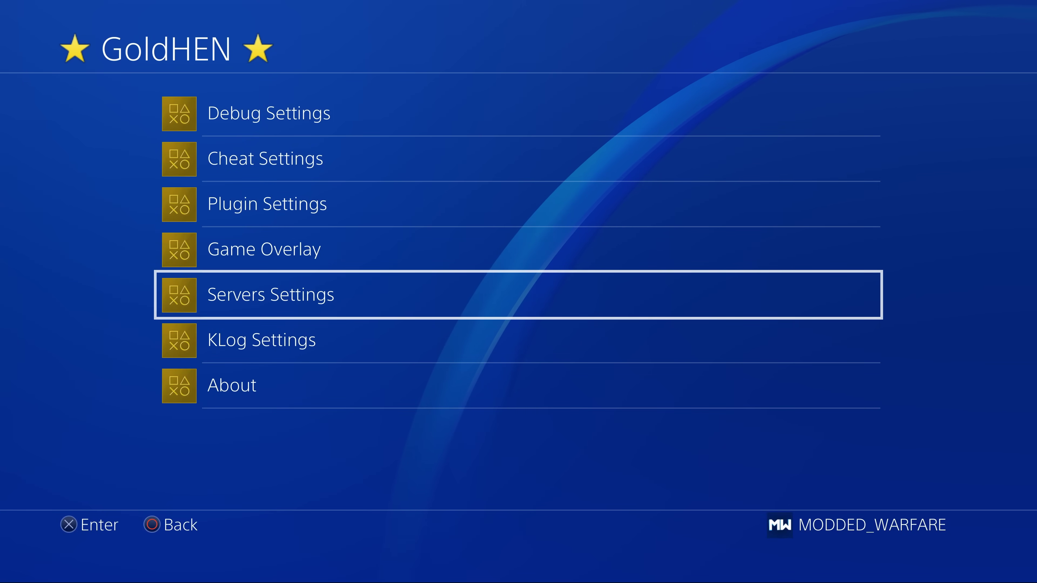
- Back on the PS4, open the Package Installer from GoldHEN's debug settings
key("Up")
key("Up")
key("Up")
key("Up")
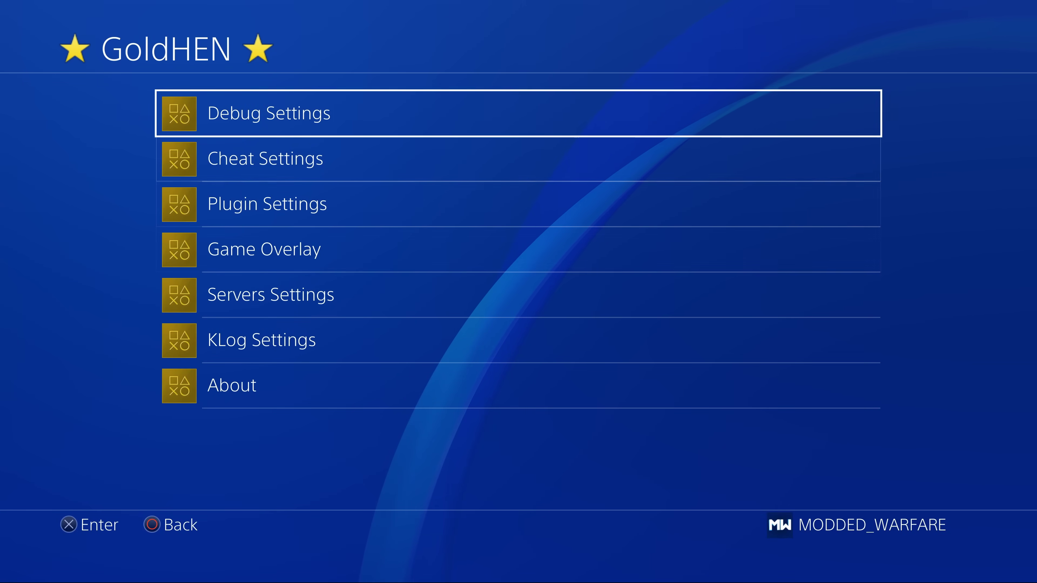
key("Return")
key("Return")
key("Down")
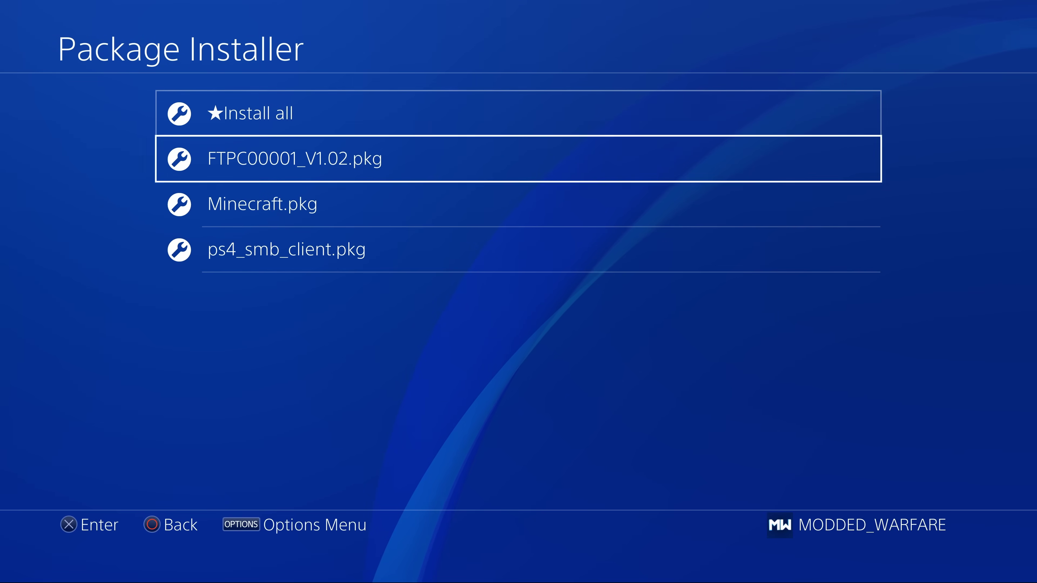
- Look through the install entries for the uploaded packages, including Install all, and leave the Package Installer
key("Down")
key("Up")
key("Up")
key("Down")
key("Down")
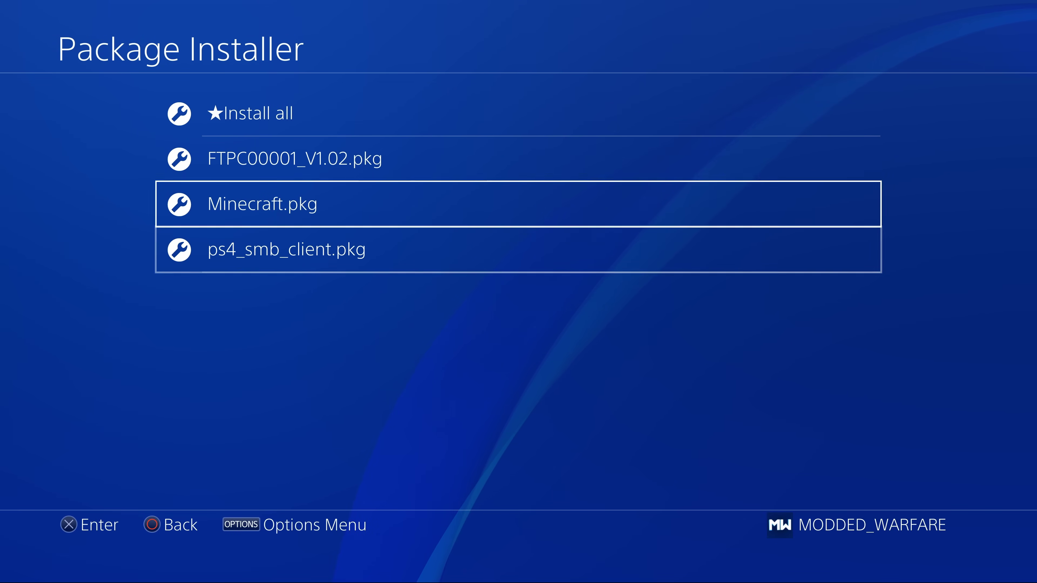
key("Up")
key("Up")
key("Down")
key("Down")
key("Down")
key("Up")
key("Up")
key("Down")
key("Up")
key("Down")
key("Down")
key("Up")
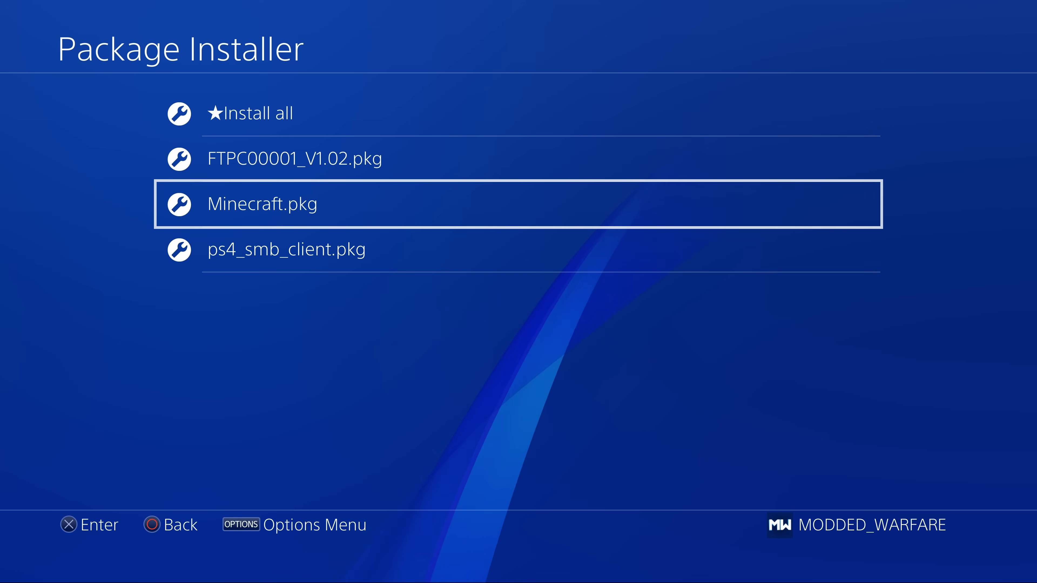
key("Escape")
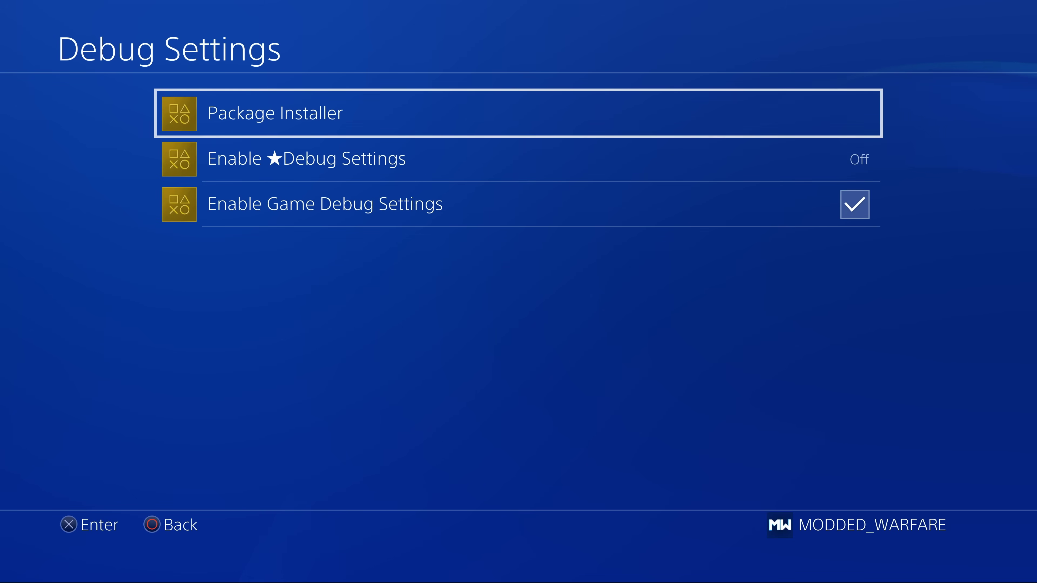
- Reopen the Package Installer and examine the list for duplicate package entries
key("Return")
key("Down")
key("Down")
key("Down")
key("Down")
key("Down")
key("Down")
key("Up")
key("Up")
key("Up")
key("Up")
key("Up")
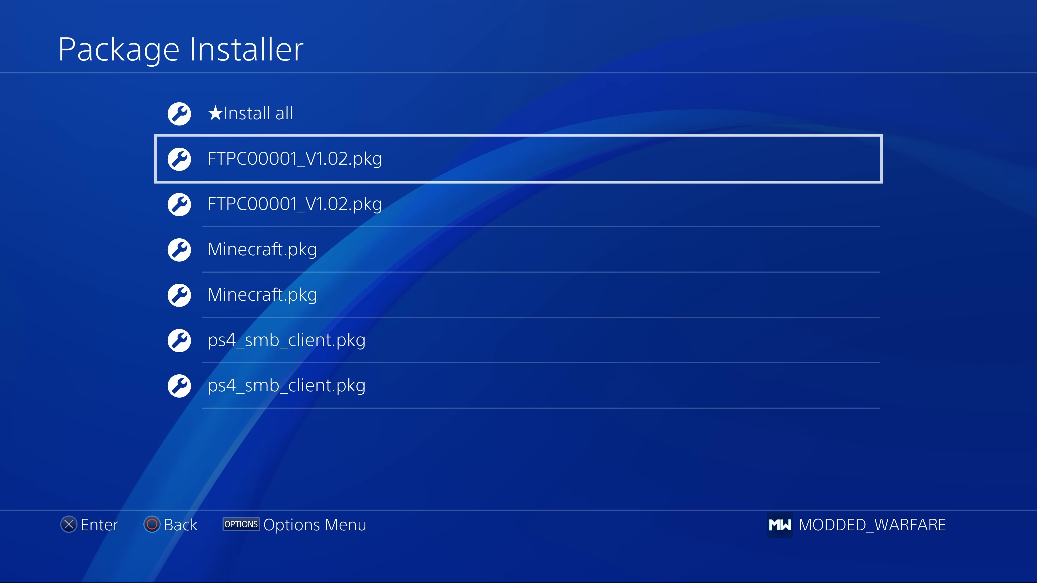
- Reload the Package Installer to recheck its package list, and return to the debug settings
key("Escape")
key("Return")
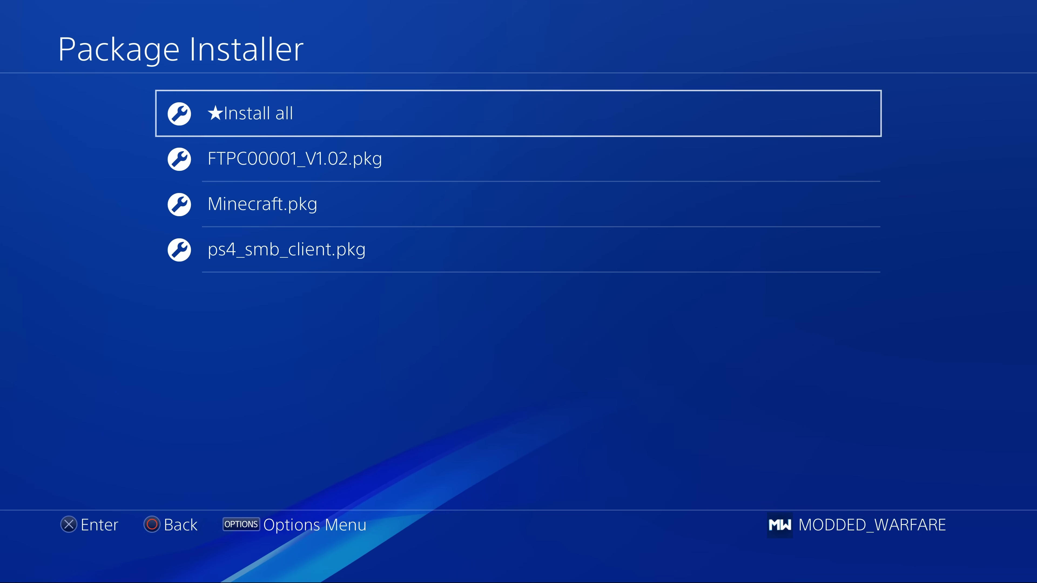
key("Escape")
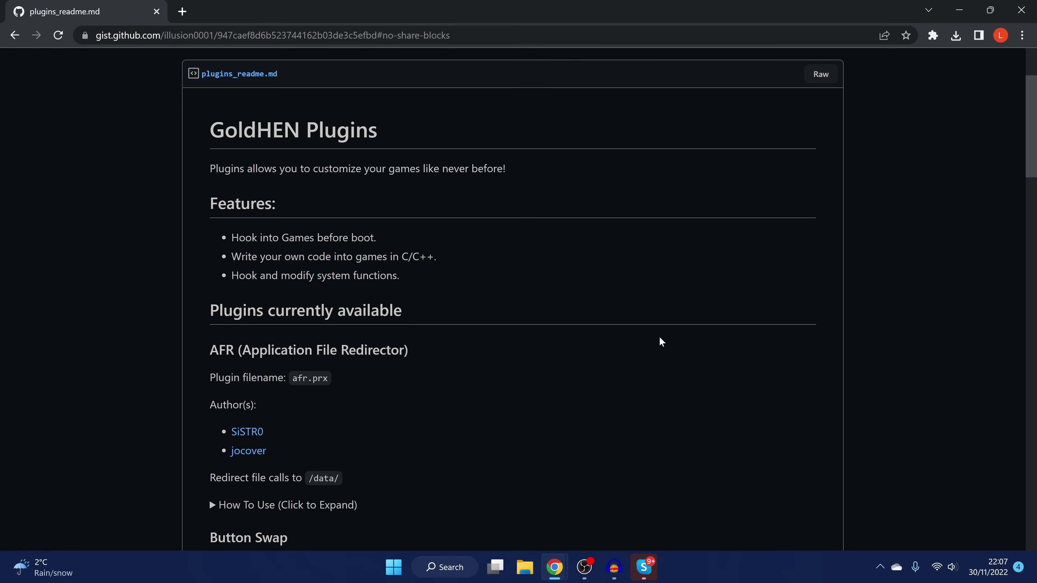
- In the browser, read the GoldHEN plugins readme entries on AFR, Button Swap and Fliprate Remover, highlighting sceVideoOutSetFlipRate
scroll(570, 342, "down", 3)
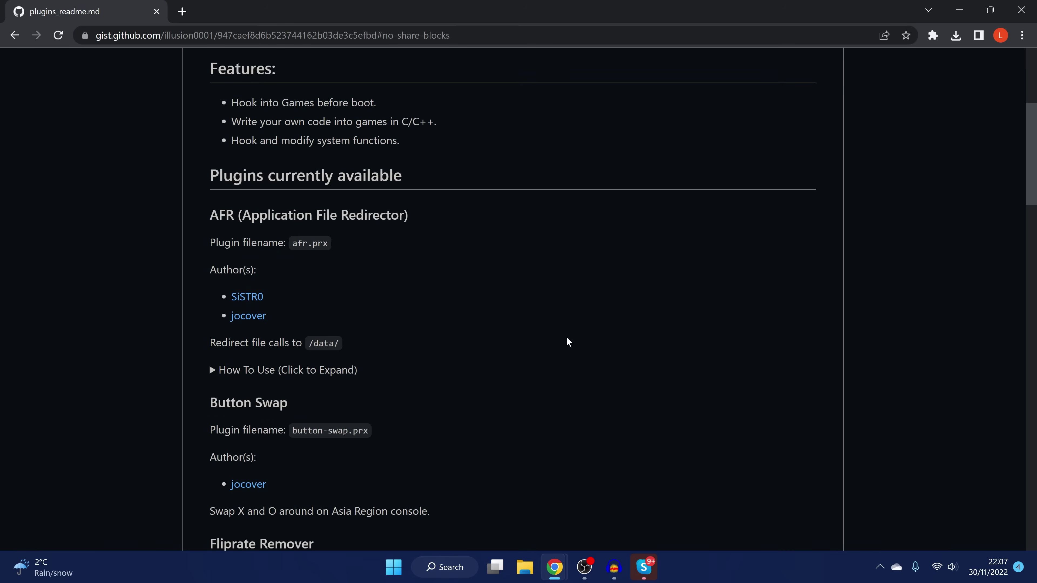
scroll(570, 341, "down", 2)
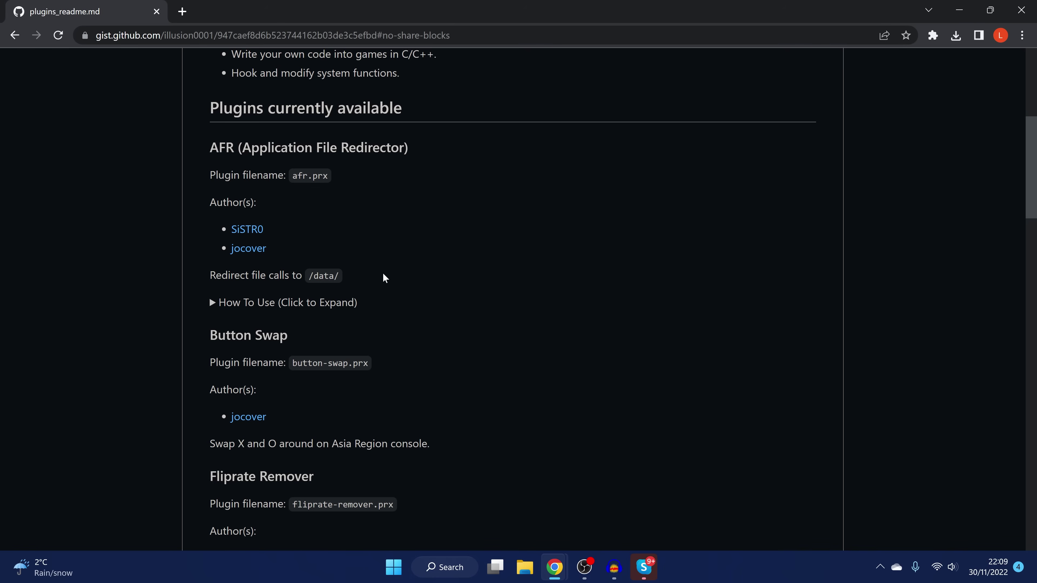
scroll(383, 272, "down", 2)
scroll(396, 272, "down", 2)
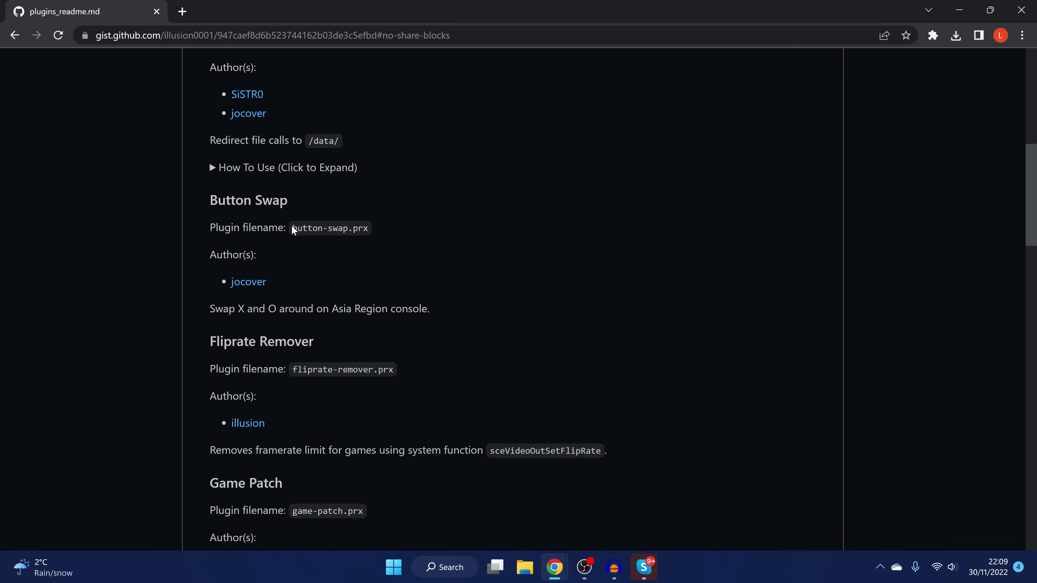
scroll(260, 252, "down", 2)
scroll(451, 231, "up", 2)
scroll(408, 321, "down", 3)
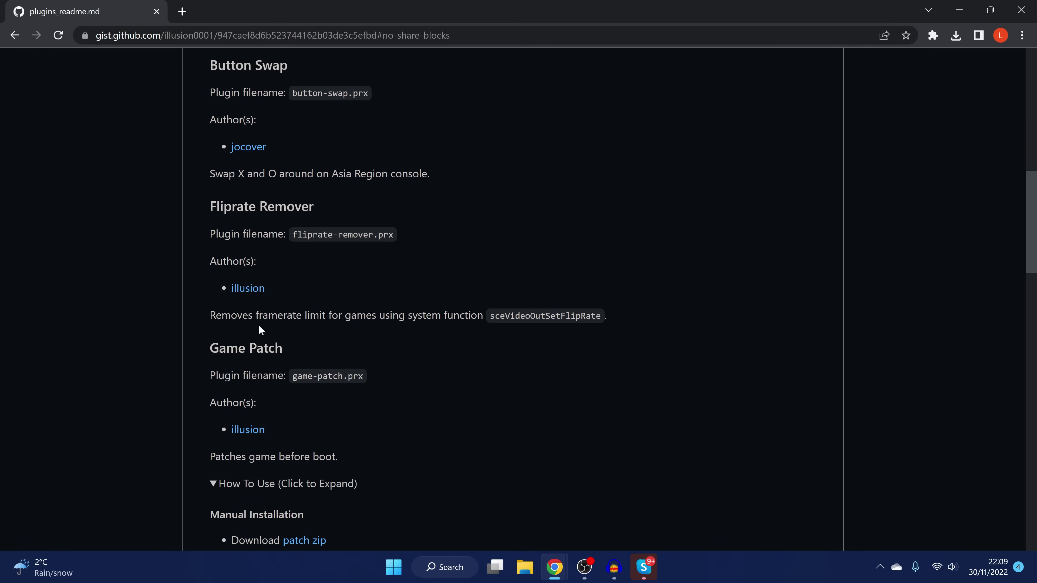
scroll(262, 328, "down", 1)
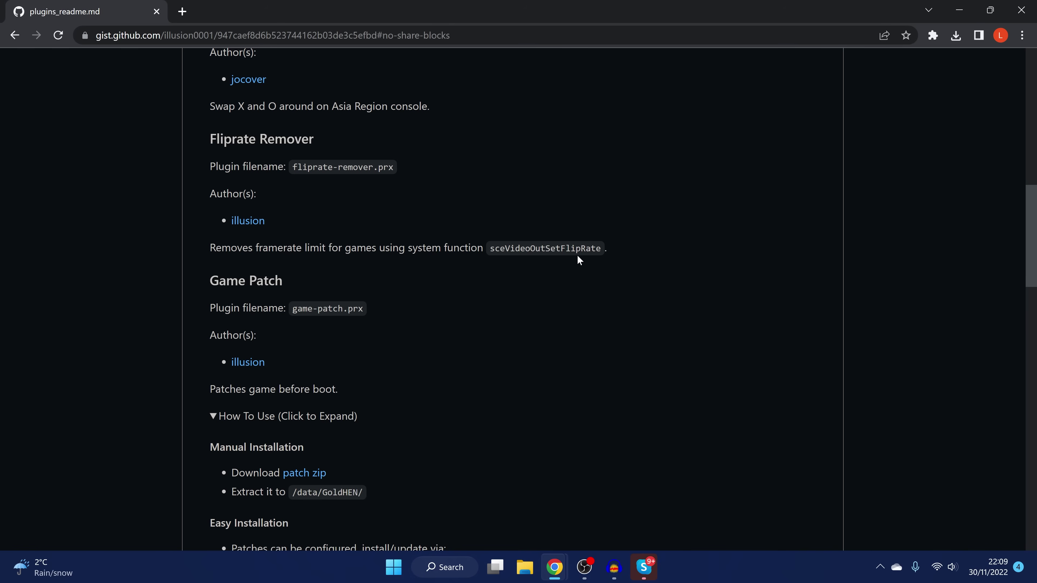
double_click(545, 248)
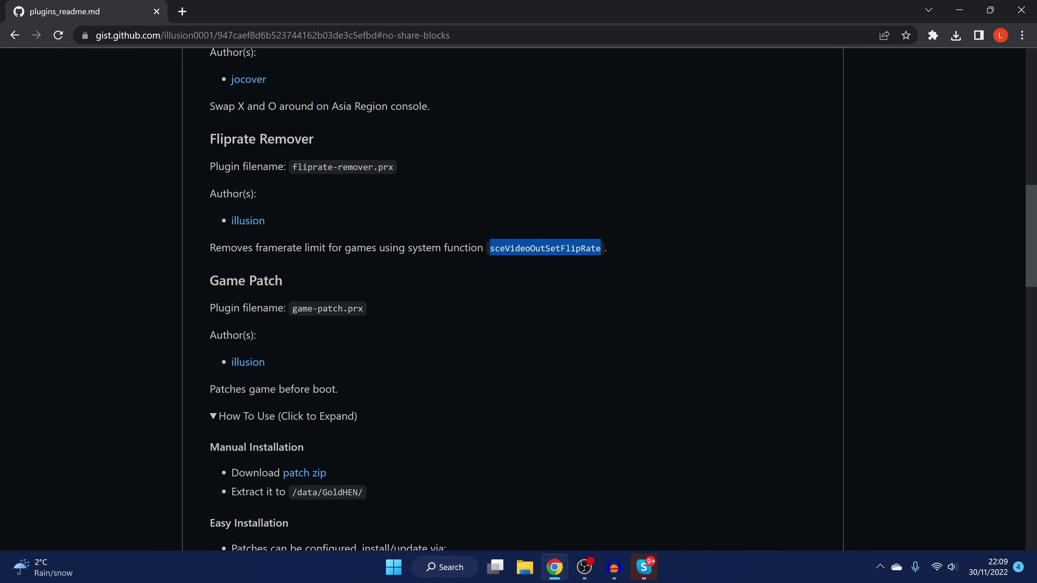
- Read the Game Patch section with its installation options and highlight the plugin filename game-patch.prx
scroll(417, 365, "down", 2)
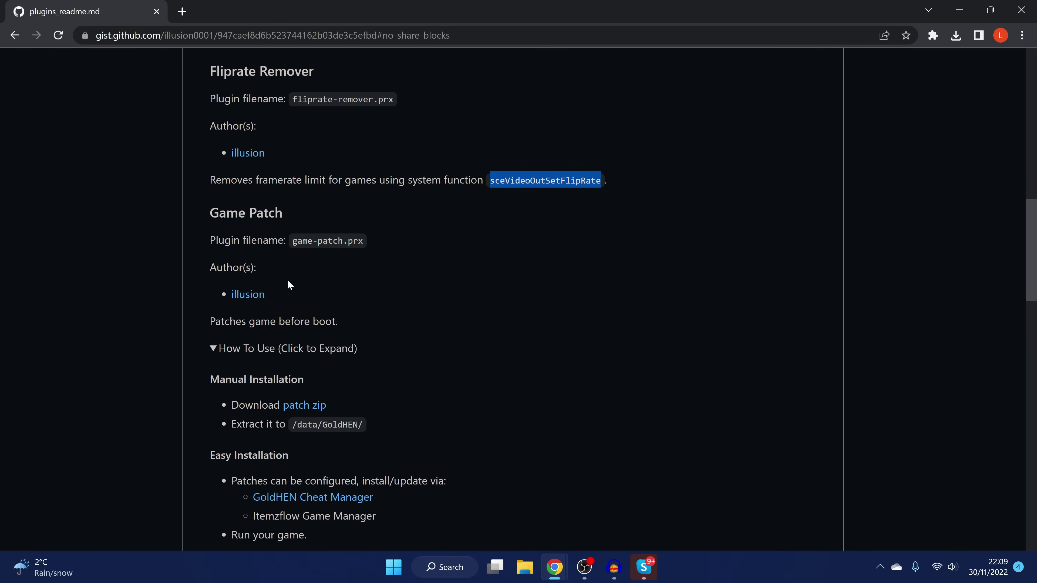
scroll(329, 246, "down", 2)
scroll(197, 257, "up", 1)
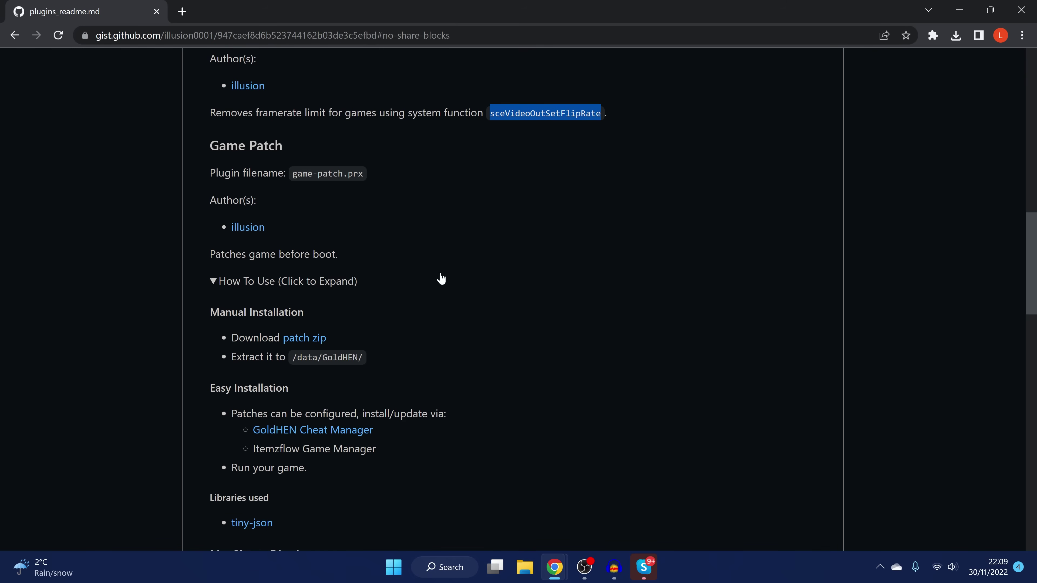
left_click_drag(291, 175, 393, 181)
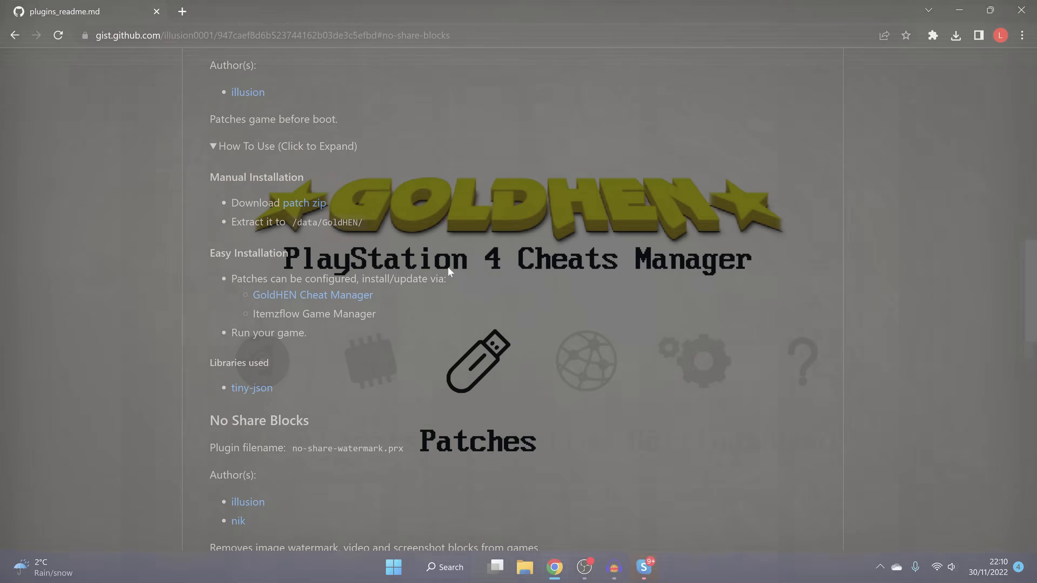
- Read the No Share Blocks plugin section and highlight "blocks from games." in its description
scroll(463, 280, "down", 1)
scroll(311, 274, "down", 2)
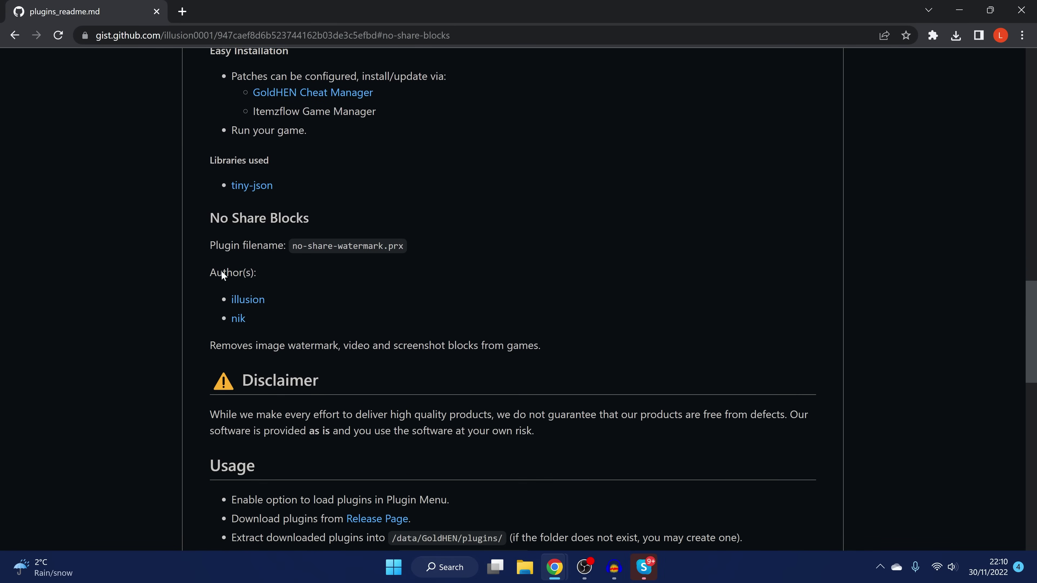
scroll(347, 199, "down", 2)
scroll(387, 257, "up", 2)
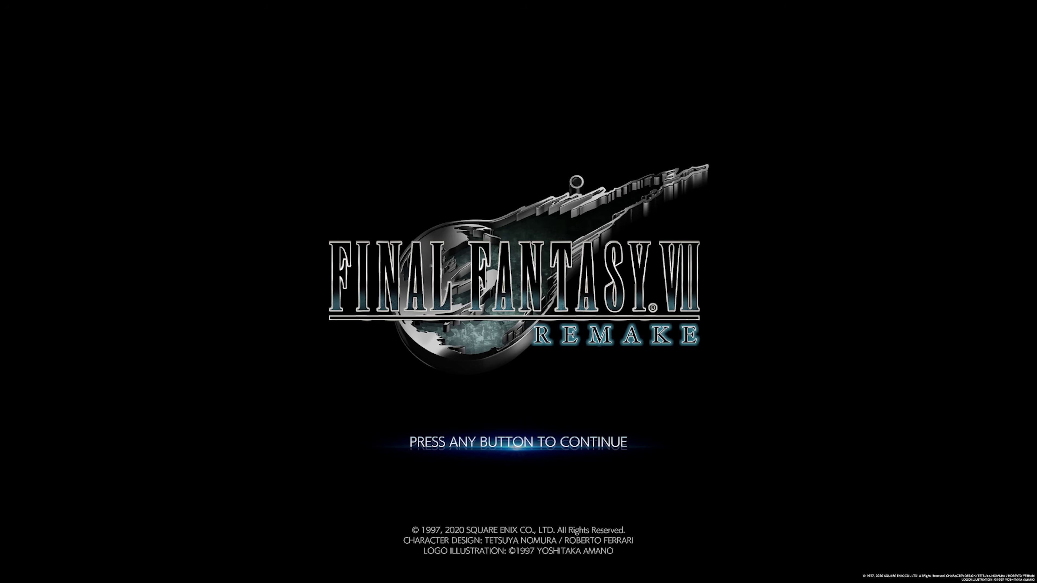
key("Return")
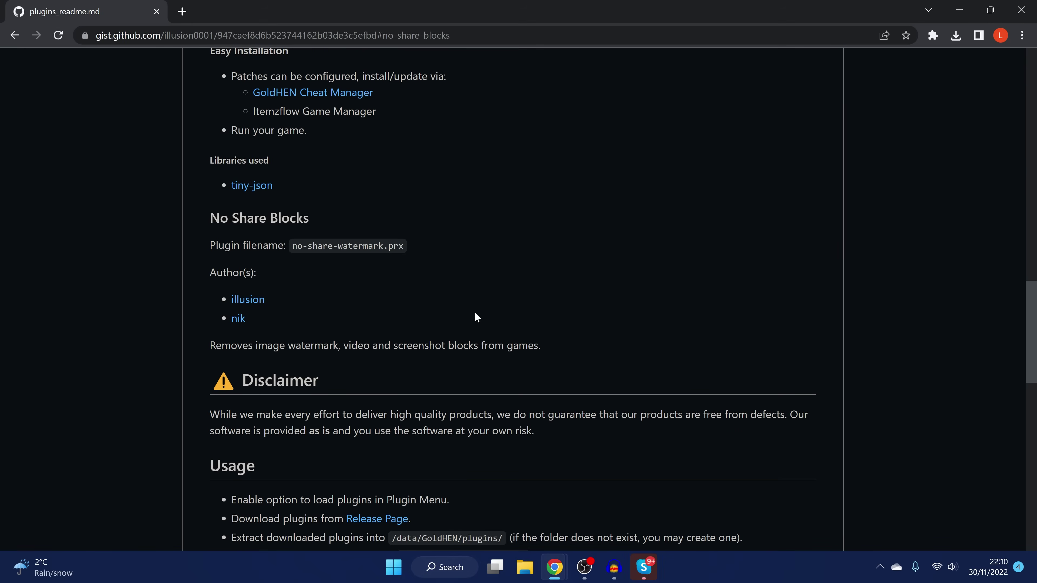
left_click_drag(448, 346, 547, 345)
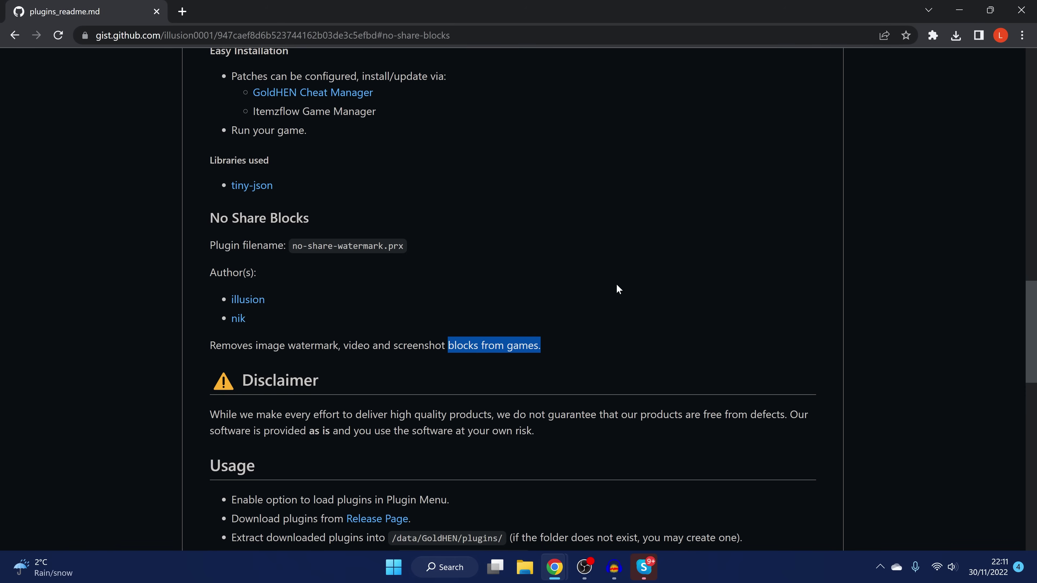
- Return to the beginning of the readme and review the list of currently available plugins
key("Home")
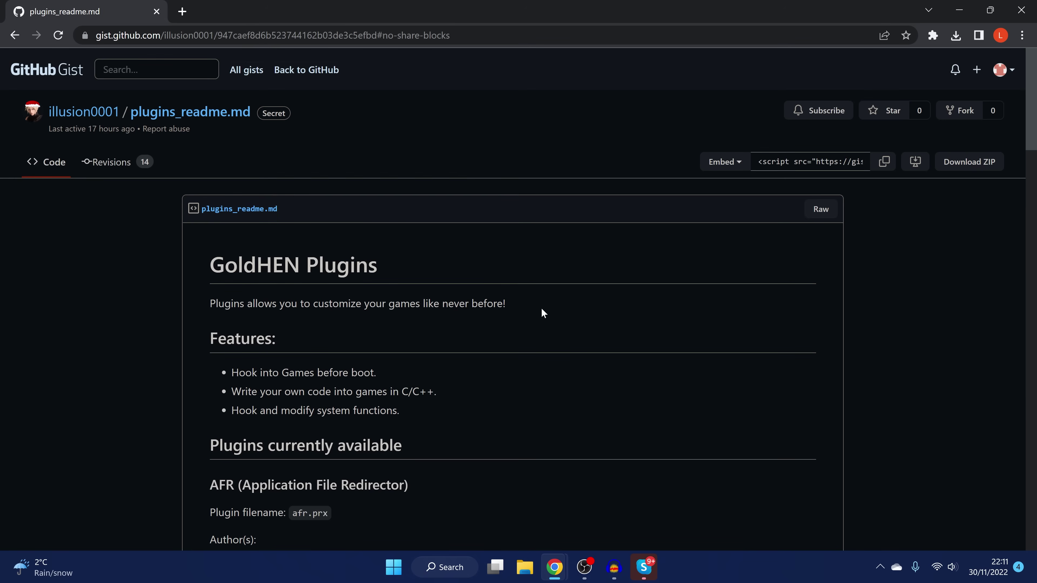
scroll(543, 327, "down", 3)
scroll(569, 398, "down", 4)
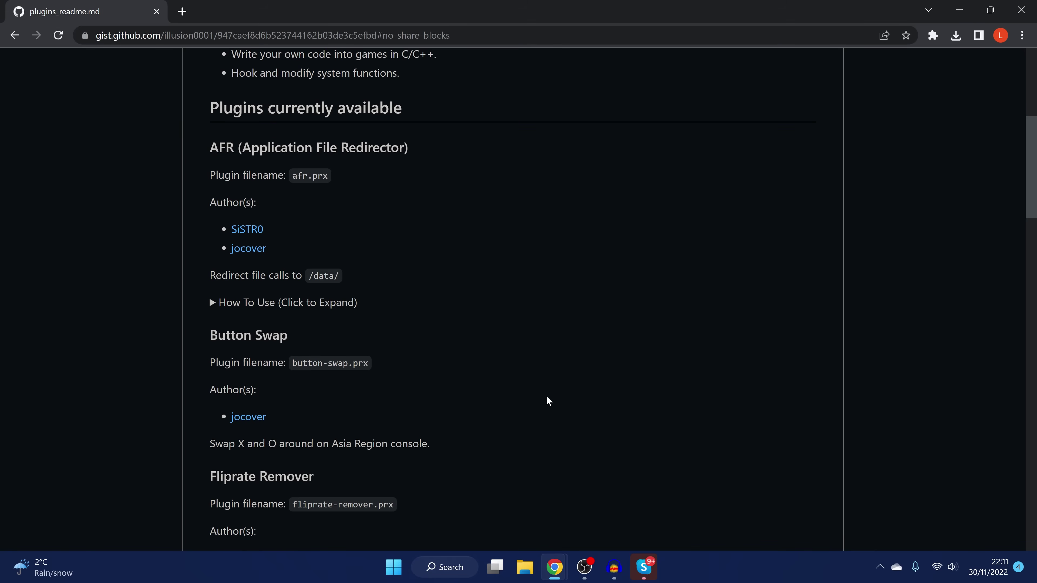
- Go down to the Game Patch entry in the readme and highlight its plugin filename game-patch.prx
scroll(531, 413, "down", 8)
scroll(530, 412, "down", 2)
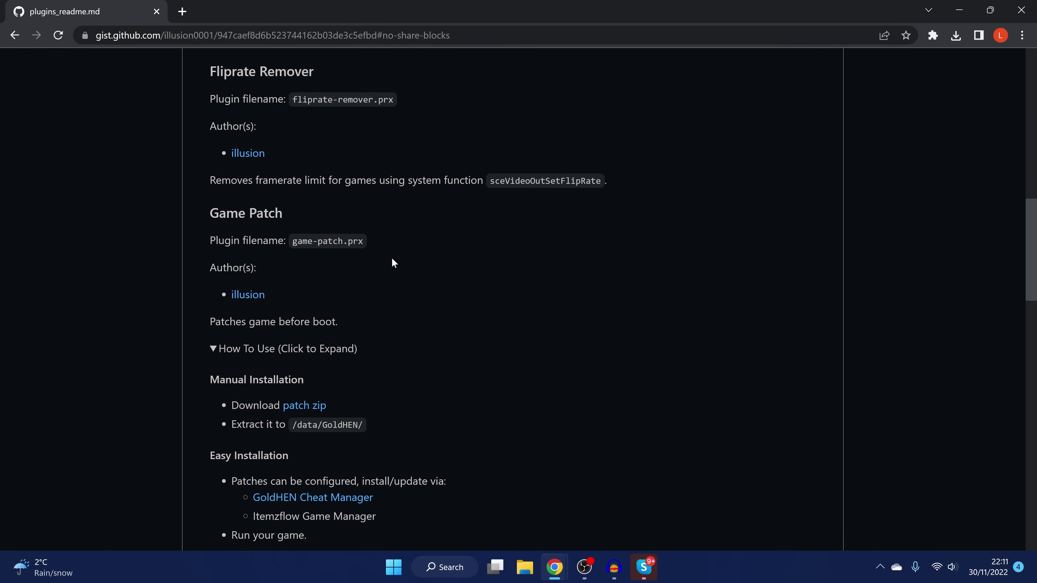
left_click_drag(292, 241, 409, 242)
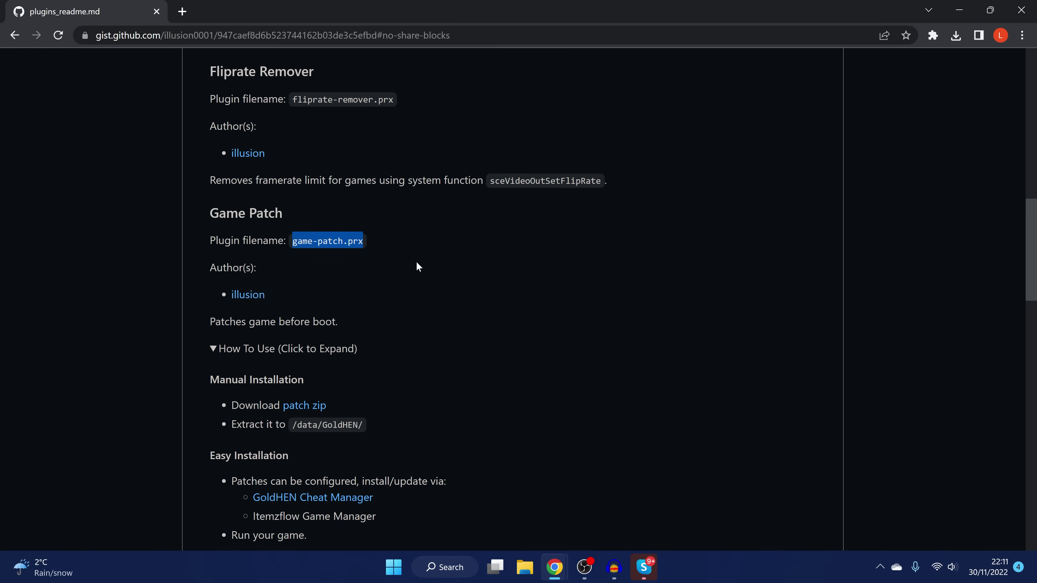
- Look over the readme's Features list and the AFR, Button Swap and Fliprate Remover plugin entries once more
scroll(417, 265, "up", 8)
scroll(517, 271, "down", 5)
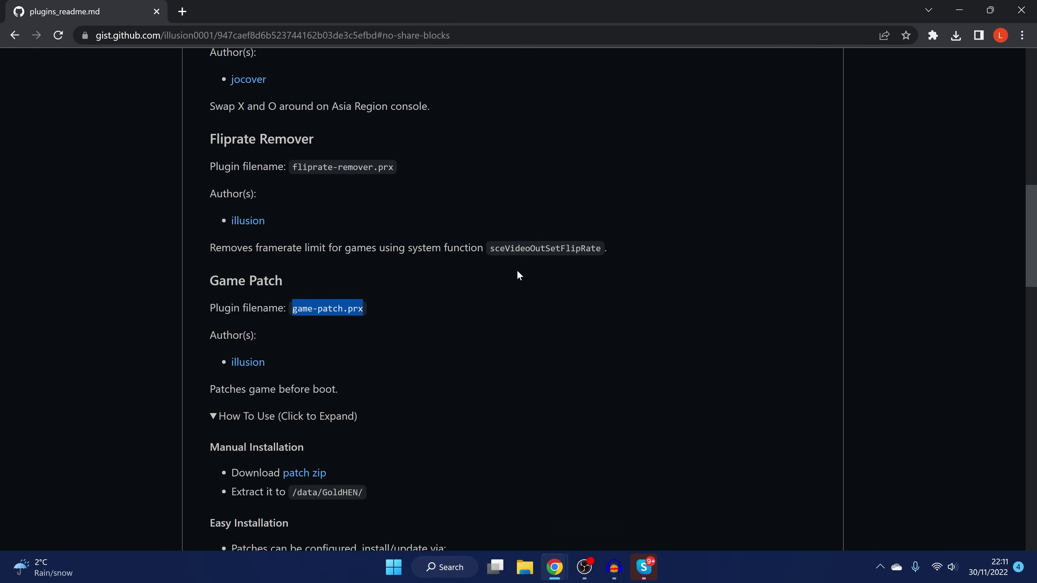
scroll(510, 305, "up", 8)
scroll(436, 286, "up", 5)
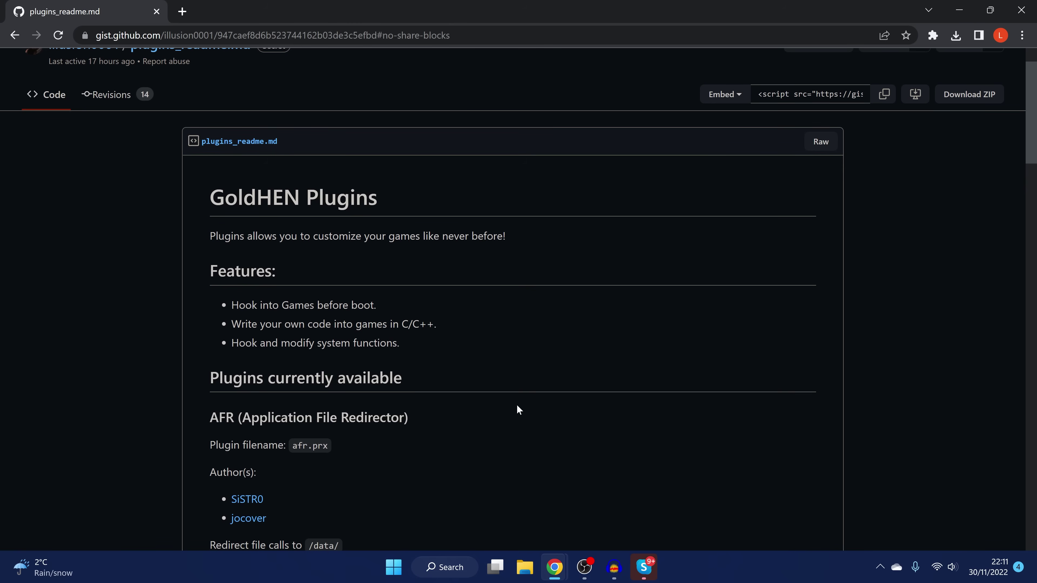
scroll(516, 405, "down", 6)
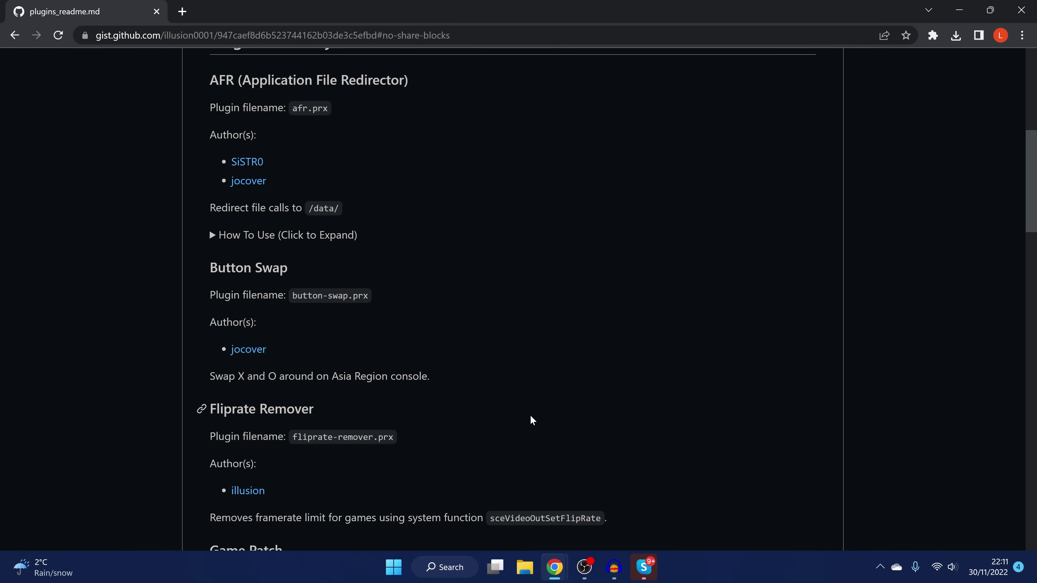
scroll(579, 308, "up", 5)
scroll(578, 316, "down", 2)
scroll(531, 341, "up", 3)
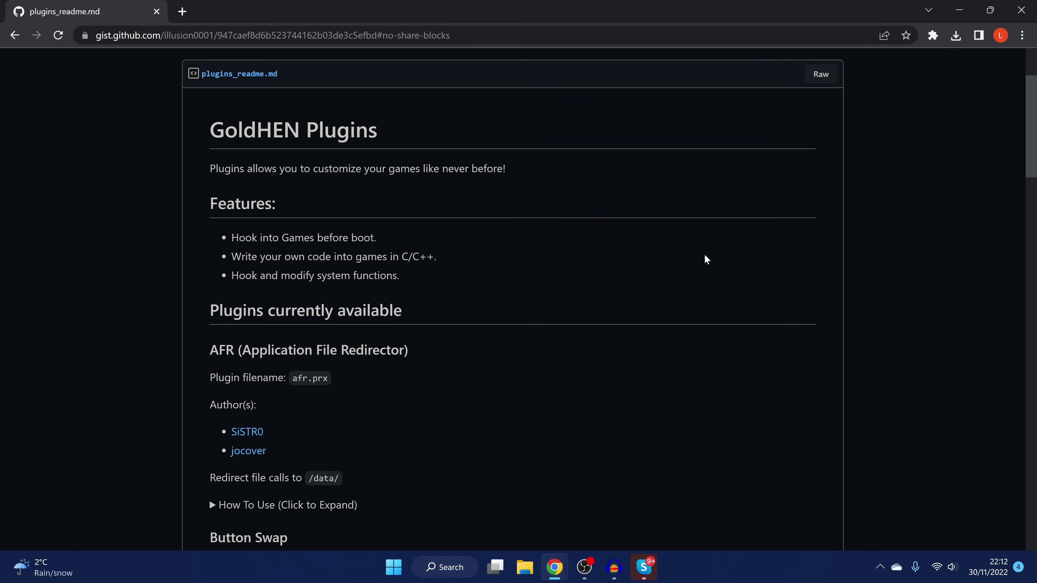
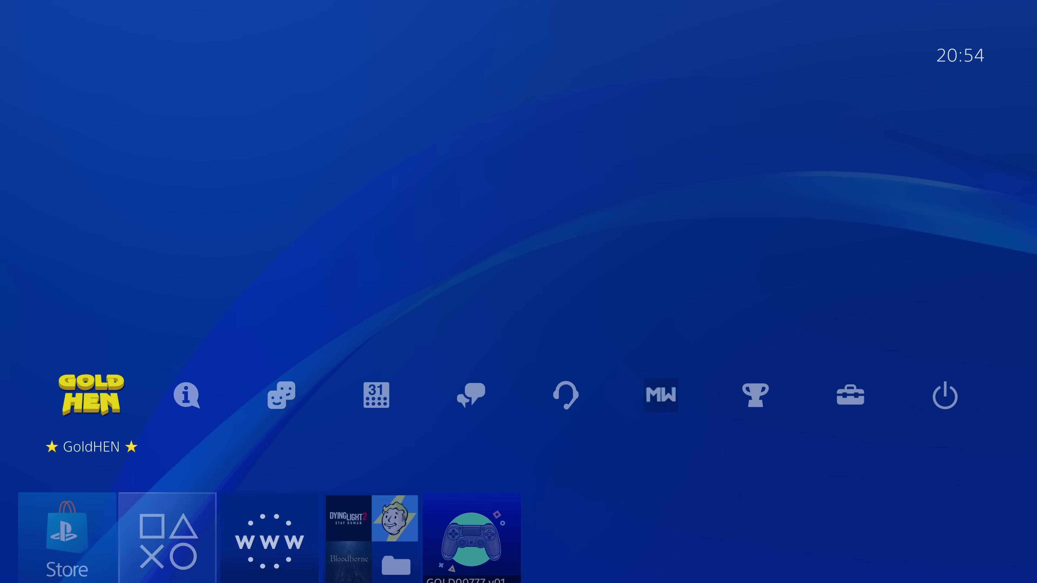
- On the PS4, open GoldHEN's Plugin Settings and switch off Enable Plugins Loader
key("Return")
key("Down")
key("Down")
key("Return")
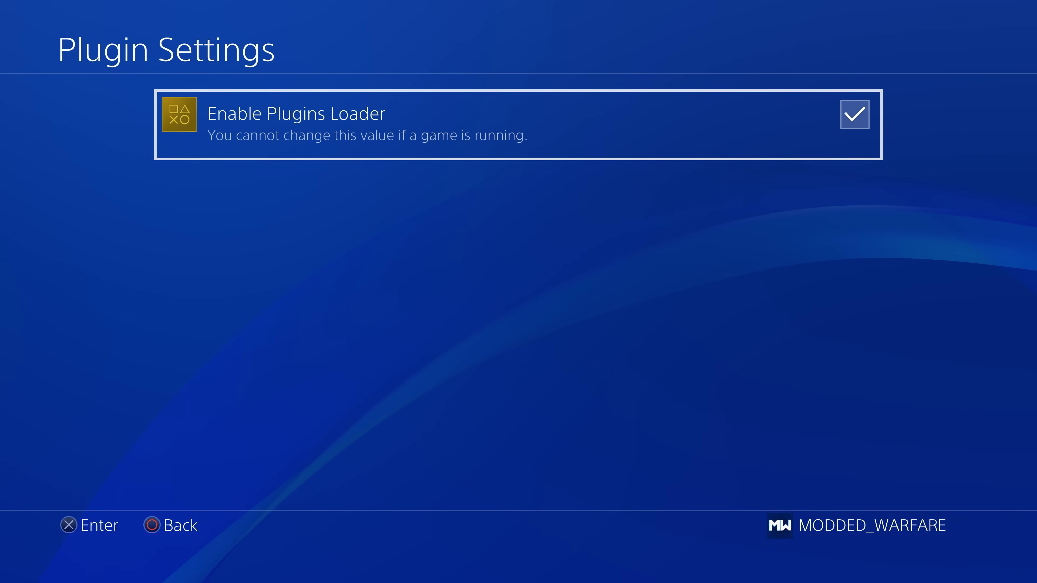
key("Return")
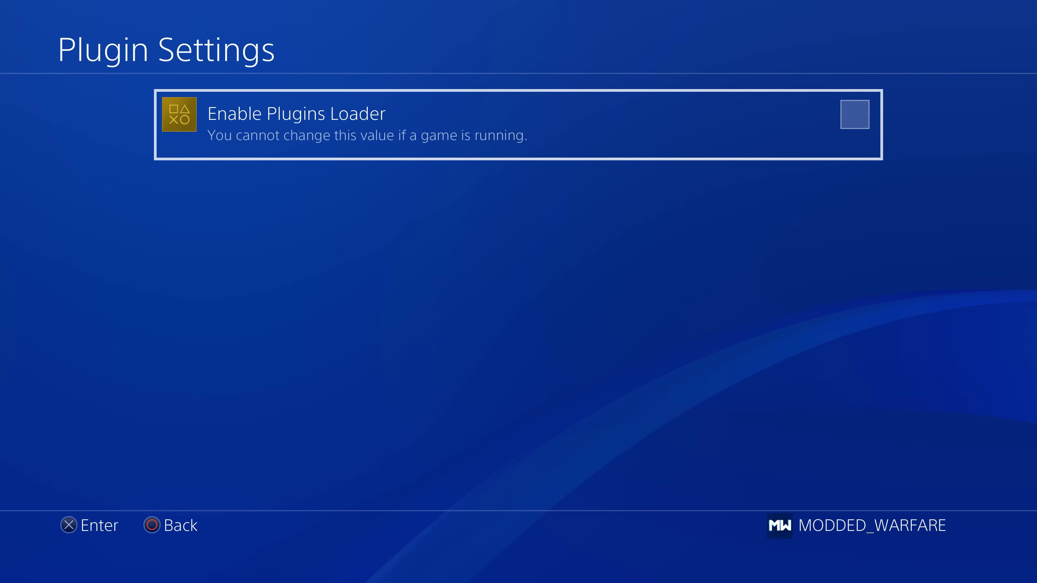
key("Escape")
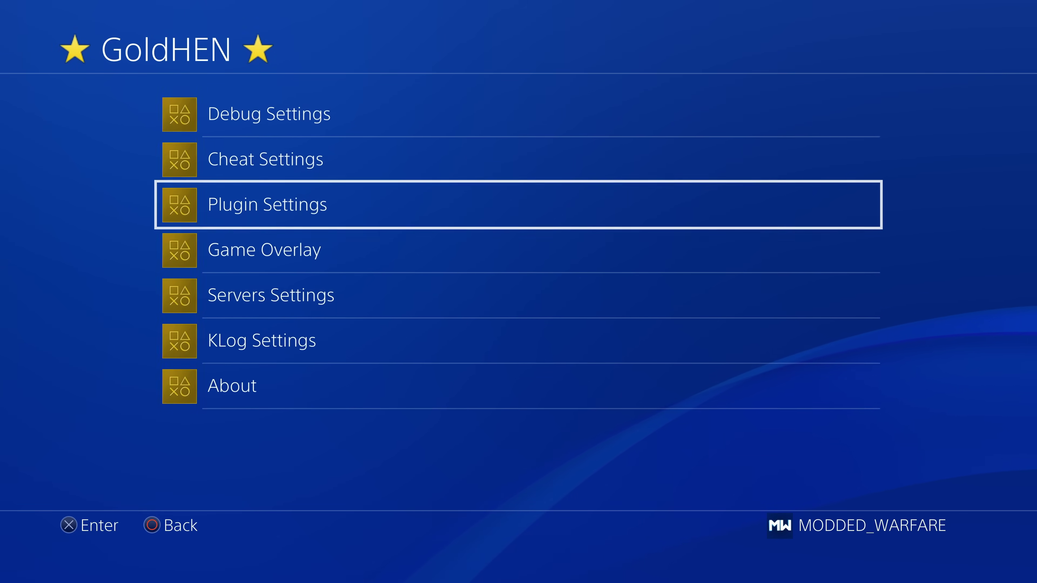
key("Return")
key("Escape")
- In GoldHEN's Servers Settings, restart the FTP server by disabling and re-enabling Enable FTP Server
key("Down")
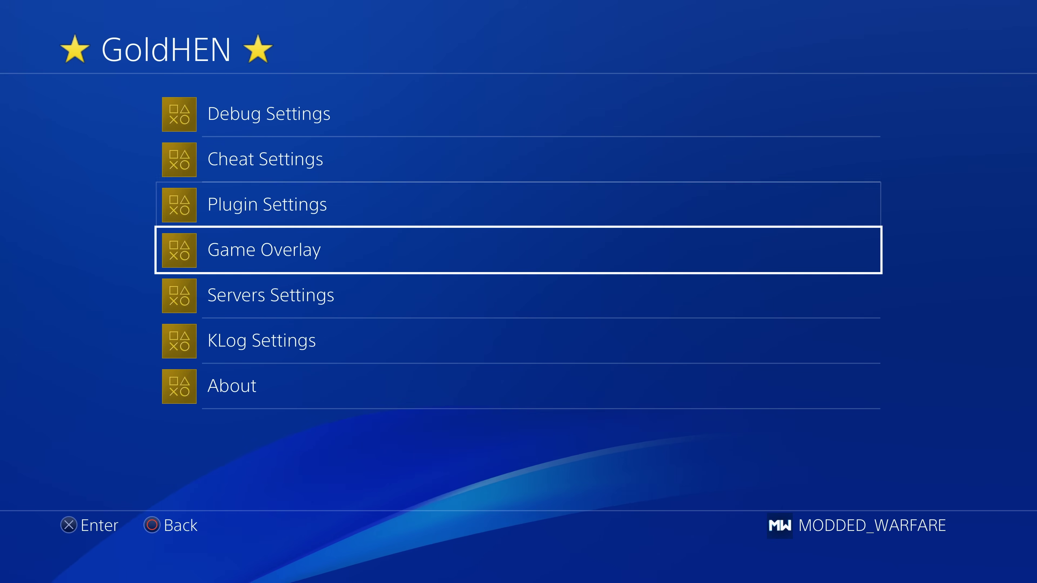
key("Down")
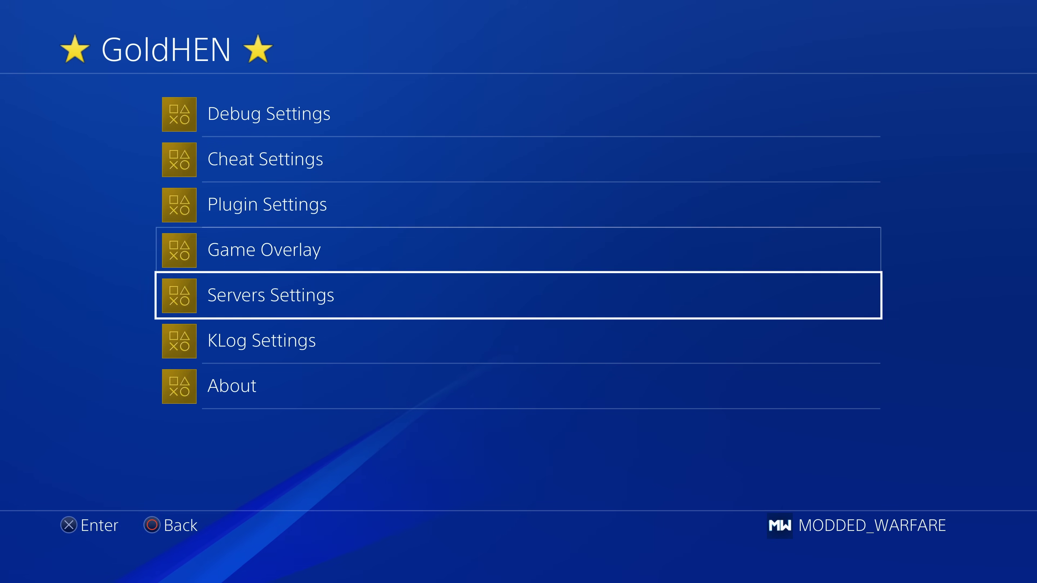
key("Return")
key("Return")
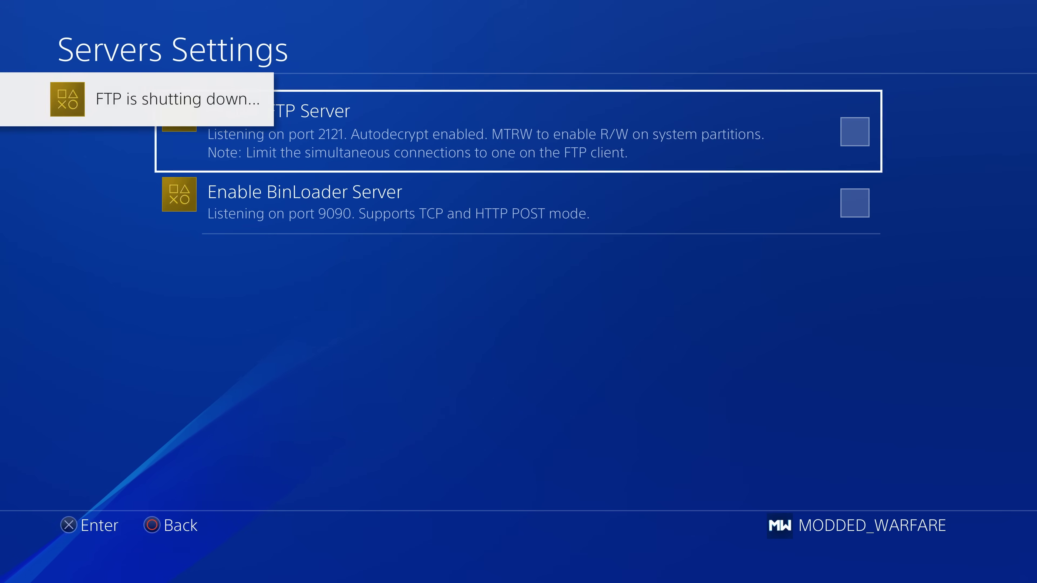
key("Return")
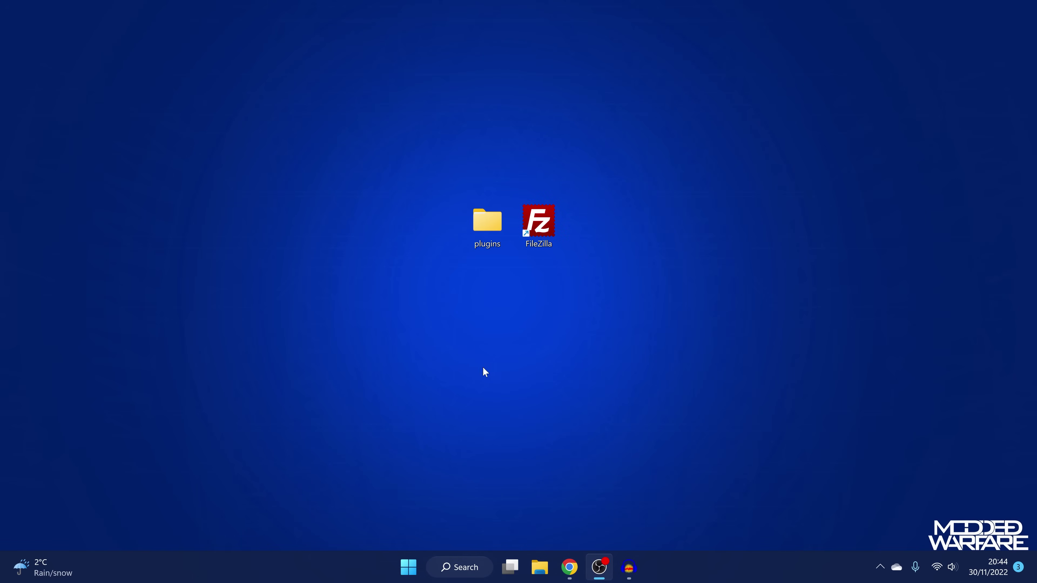
- On the PC, launch FileZilla and connect to host 192.168.137.191 on port 2121
left_click(540, 231)
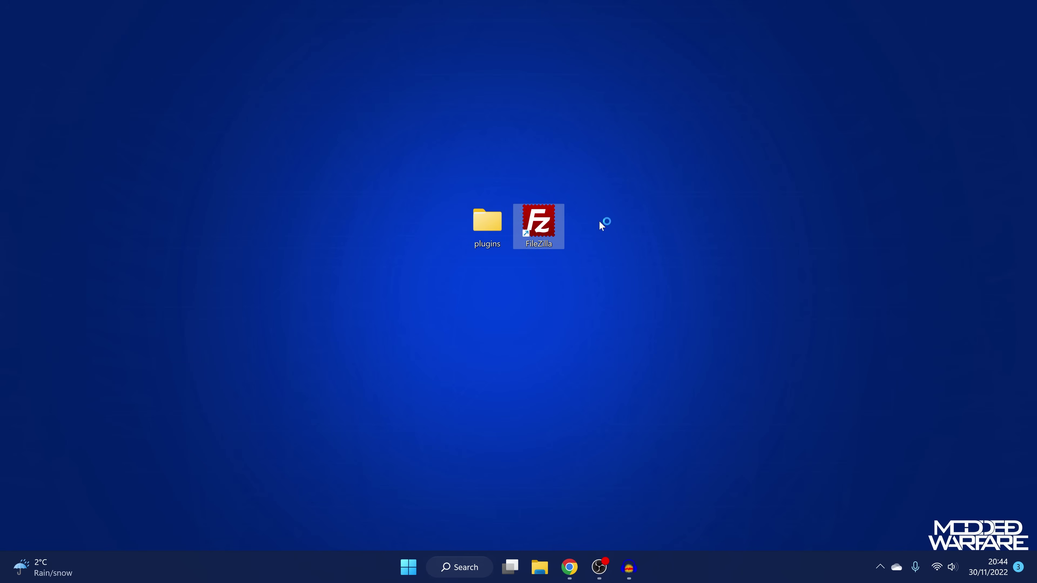
double_click(539, 225)
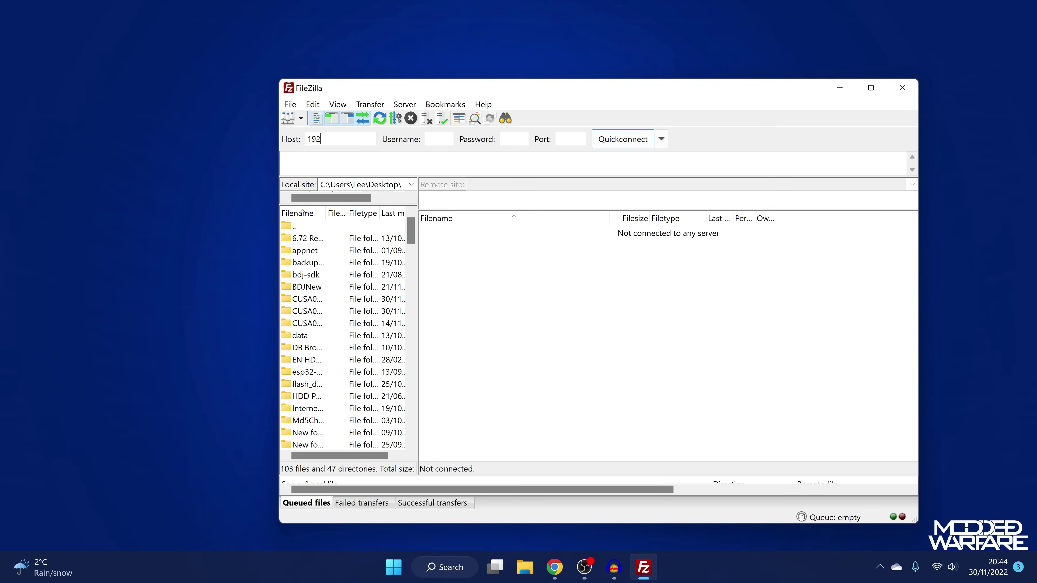
type("192.168.137.191")
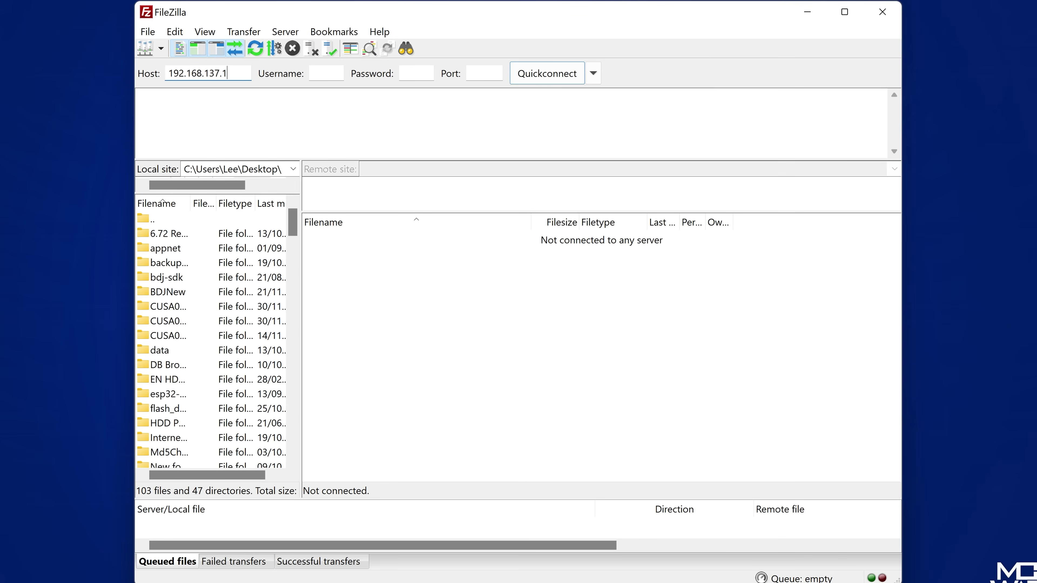
left_click(470, 73)
type("2121")
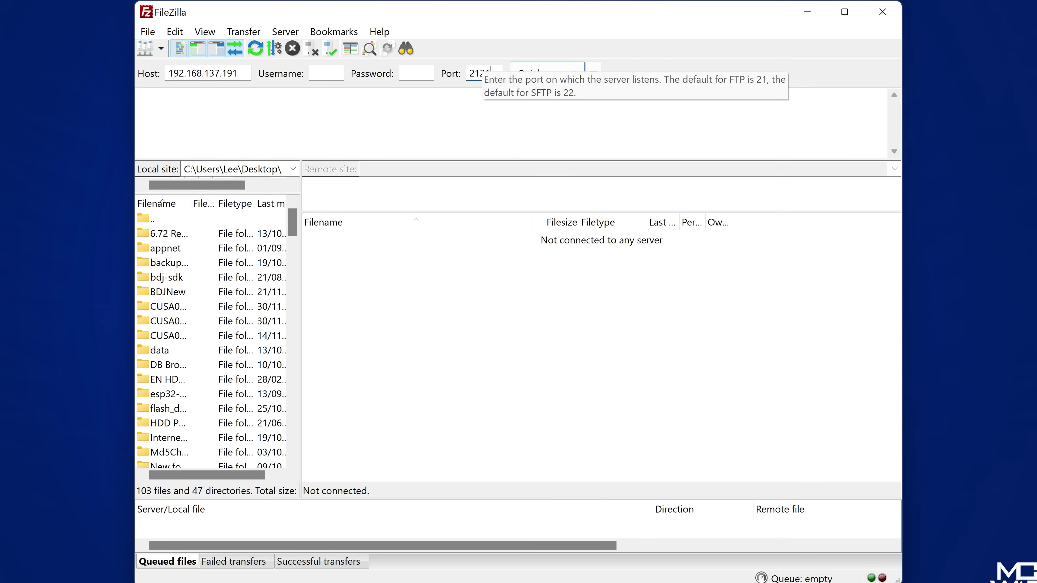
left_click(547, 81)
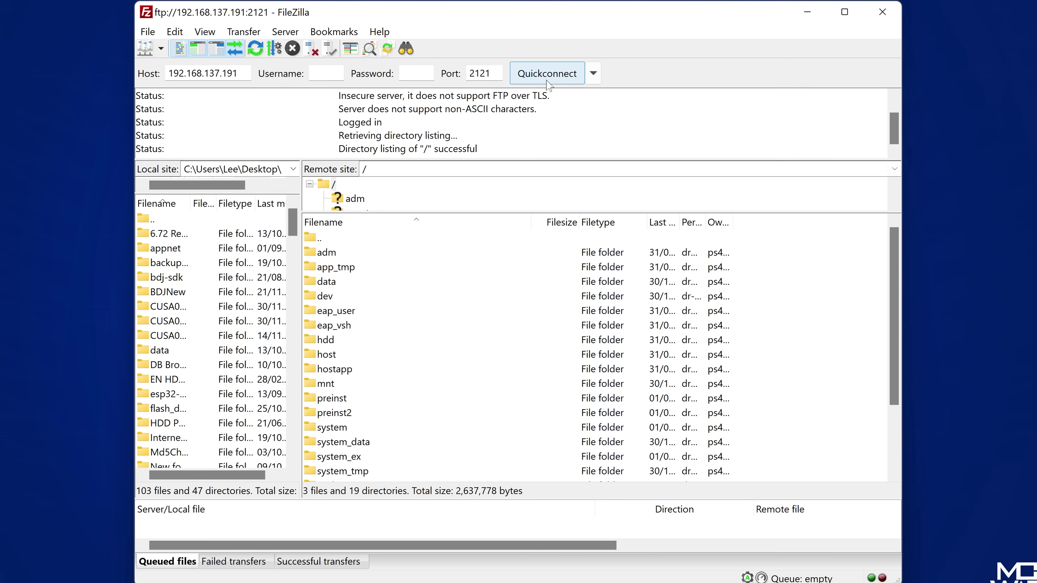
- Browse the remote site to the /data/GoldHEN/plugins folder
double_click(341, 283)
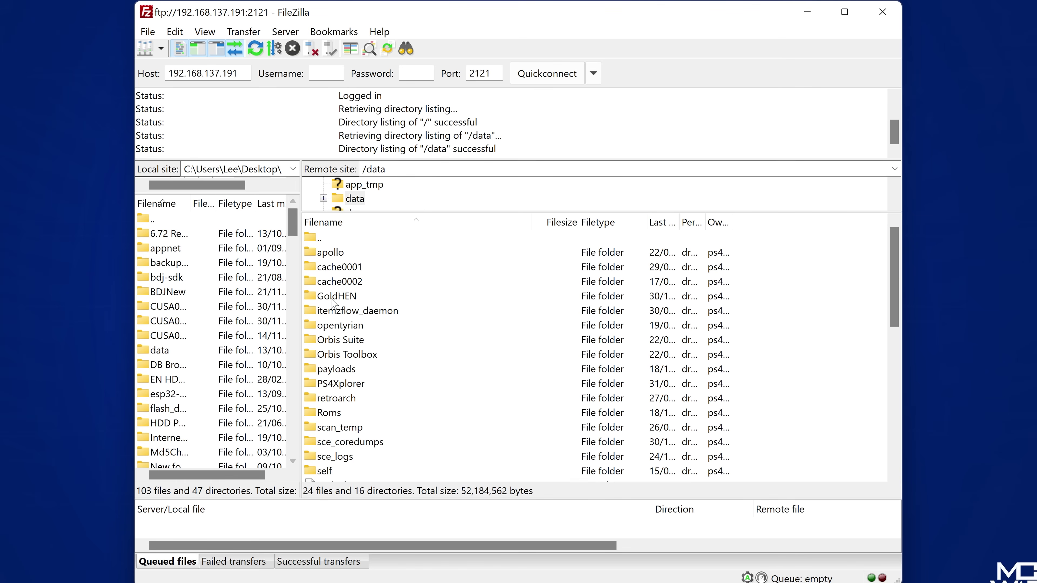
left_click(353, 299)
double_click(354, 302)
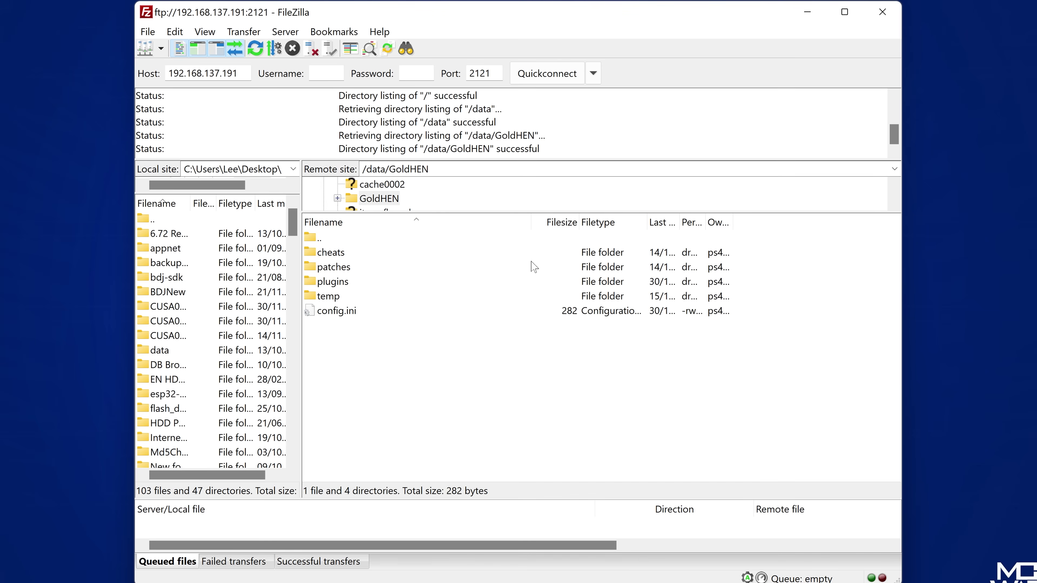
left_click(341, 285)
double_click(342, 286)
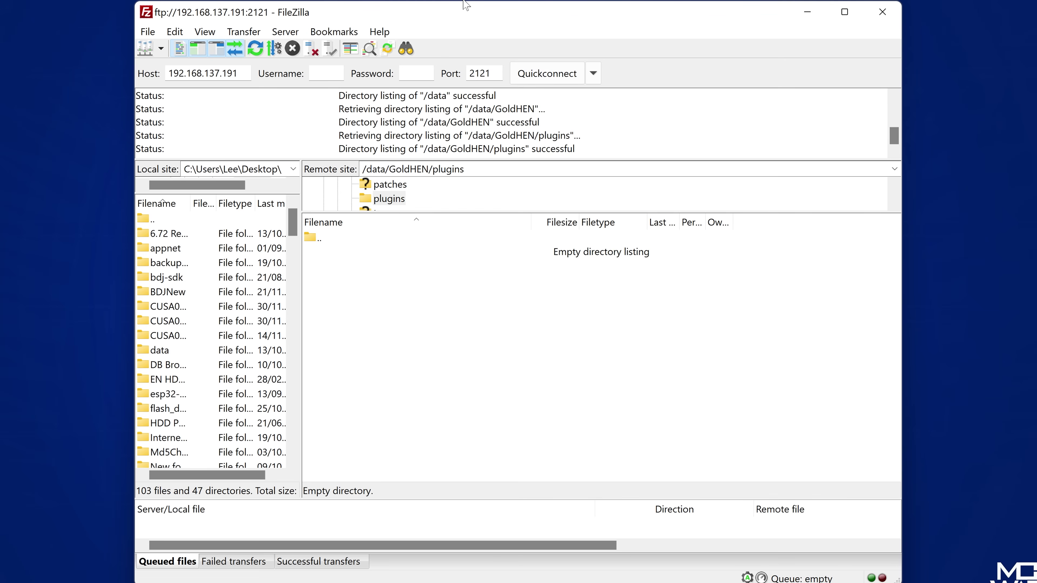
- Open the desktop's plugins folder and arrange its window beside FileZilla
left_click_drag(466, 5, 490, 276)
double_click(473, 219)
left_click_drag(462, 29, 924, 2)
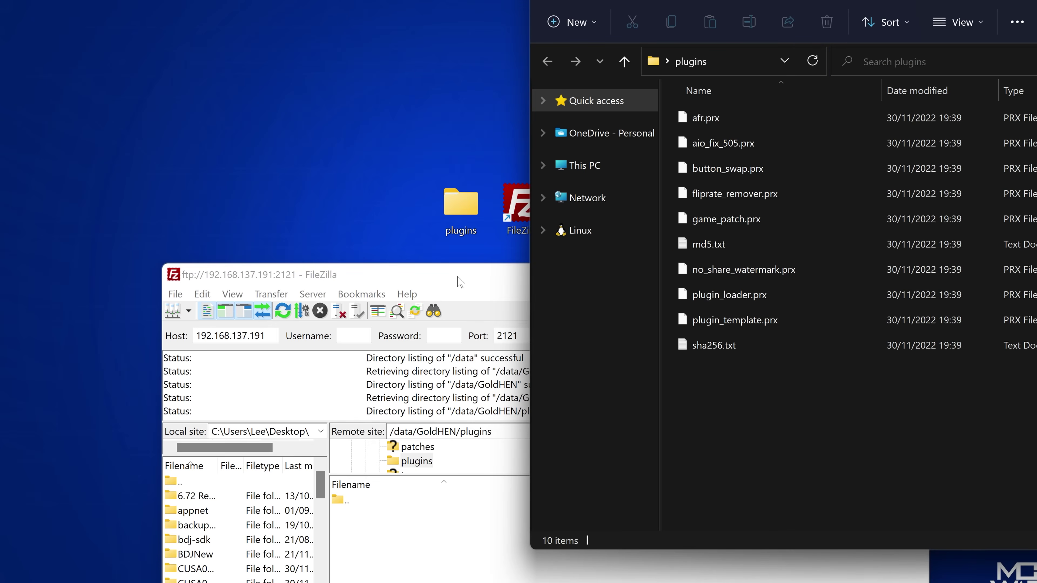
left_click_drag(460, 282, 184, 59)
left_click_drag(763, 1, 704, 33)
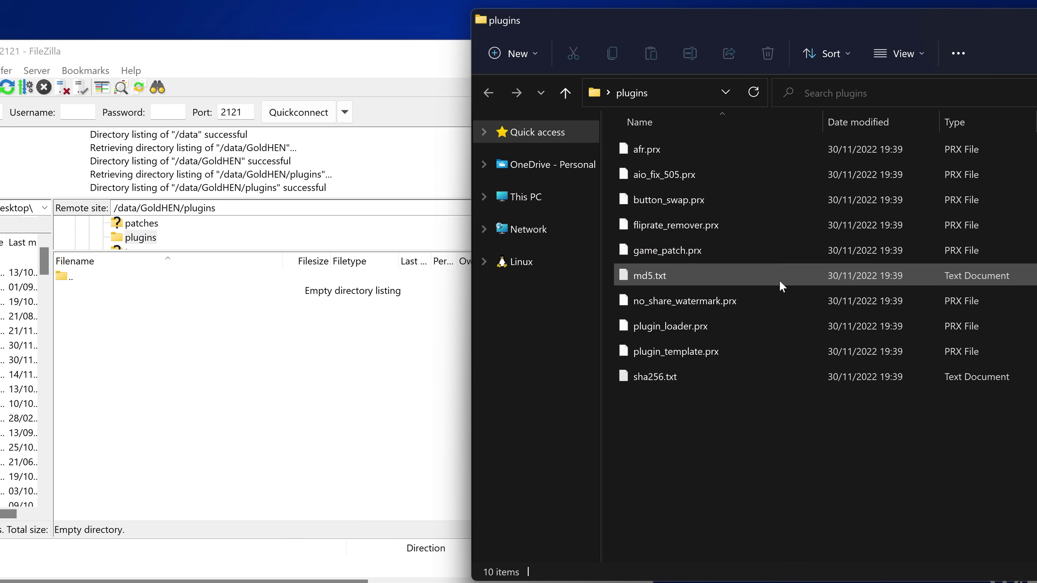
- Upload afr.prx, fliprate_remover.prx, game_patch.prx and no_share_watermark.prx from the local plugins folder to /data/GoldHEN/plugins
left_click(706, 204)
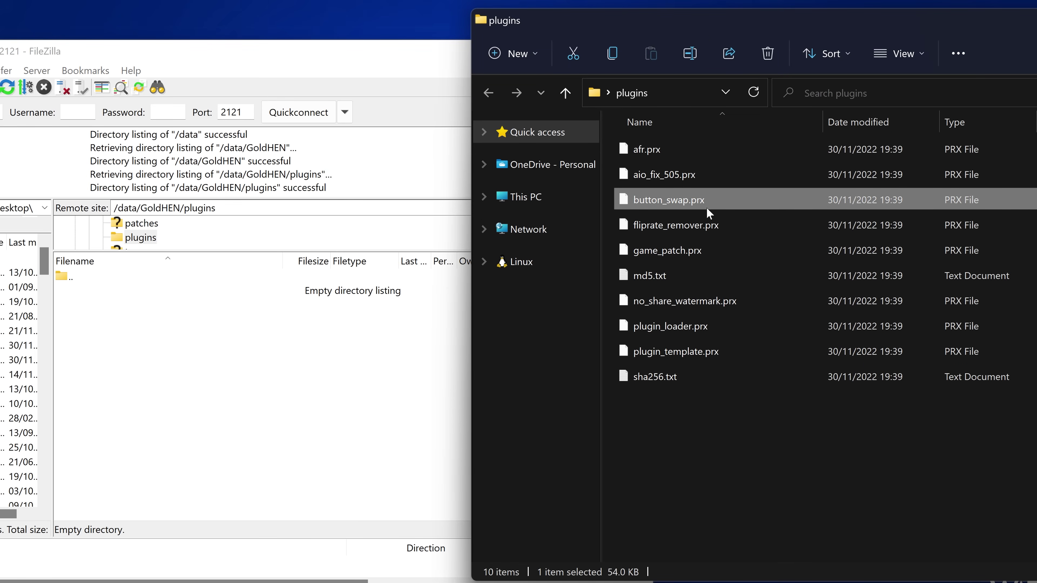
left_click(677, 149)
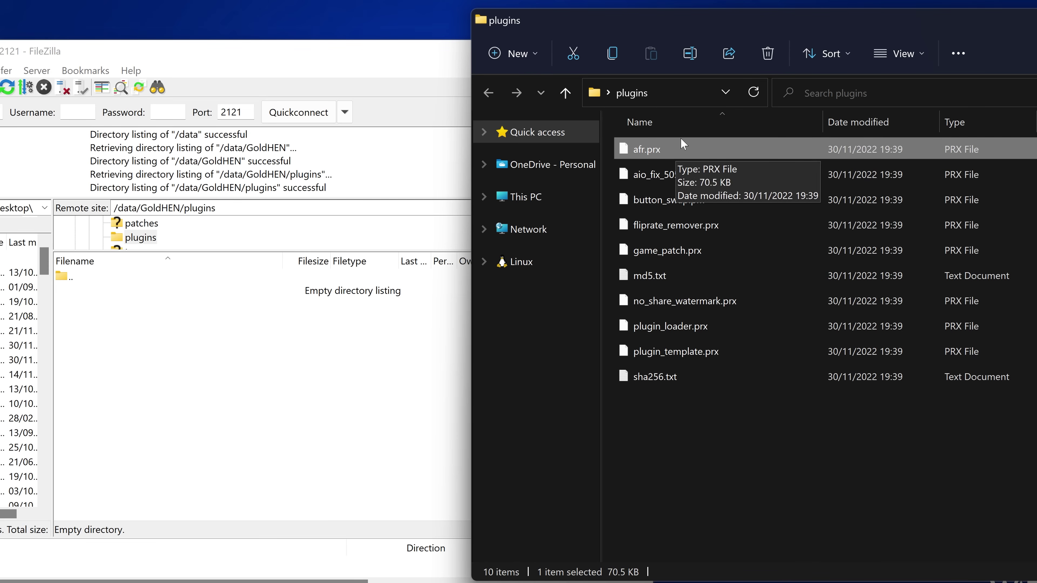
left_click(680, 256)
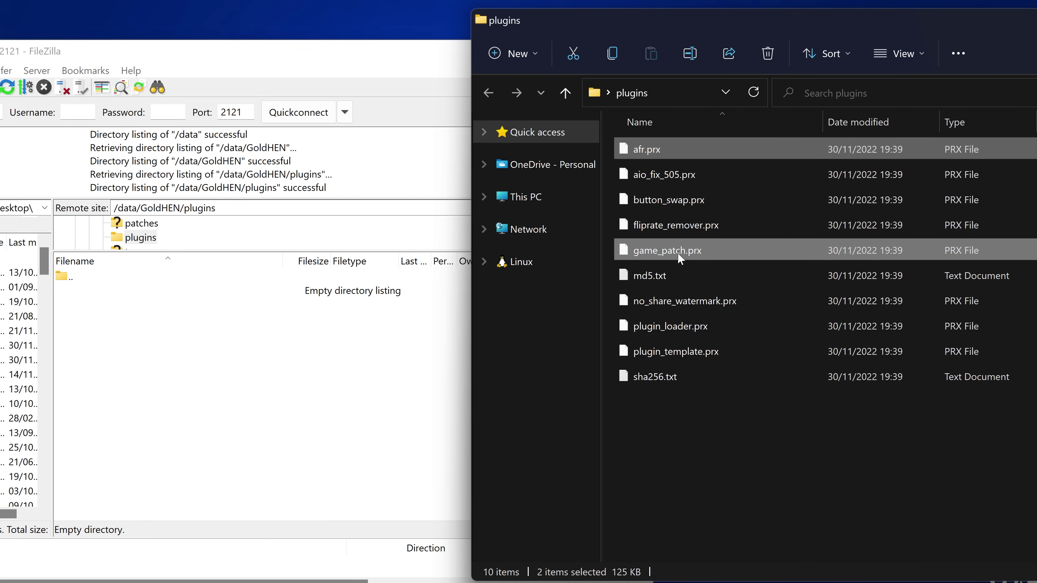
left_click(696, 227, "ctrl")
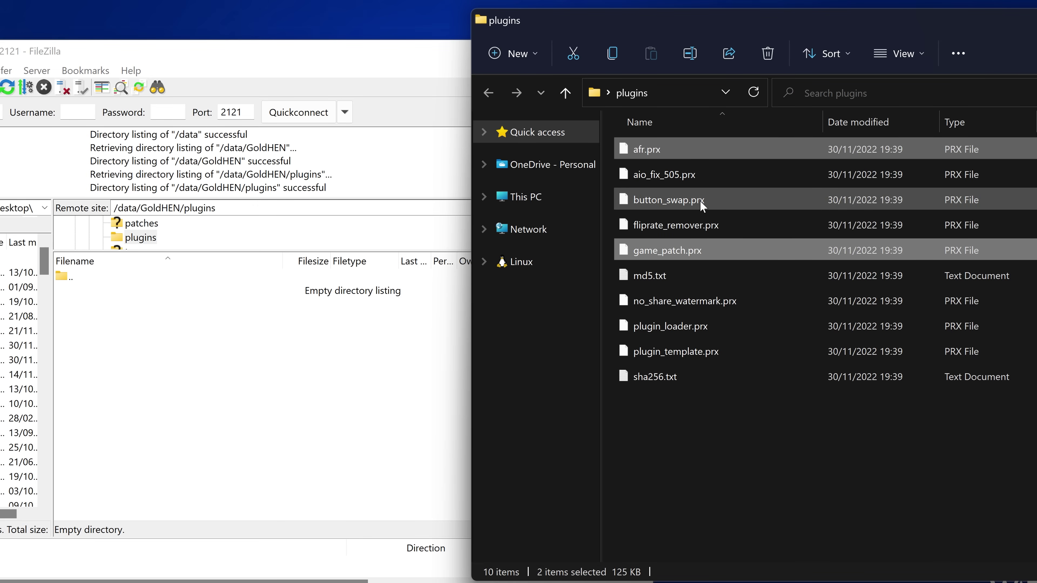
left_click(701, 226, "ctrl")
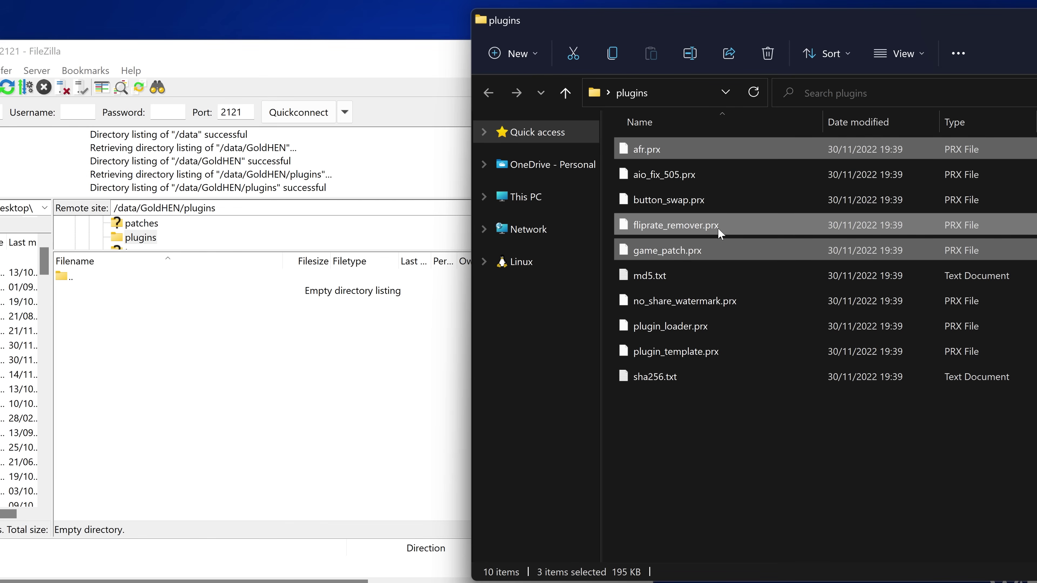
left_click(747, 301, "ctrl")
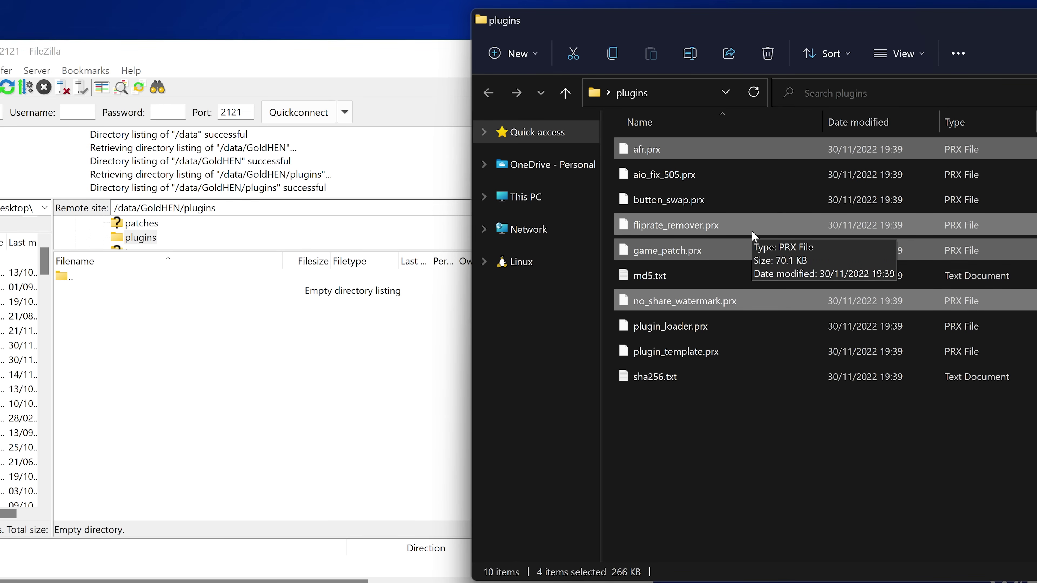
left_click_drag(742, 224, 167, 300)
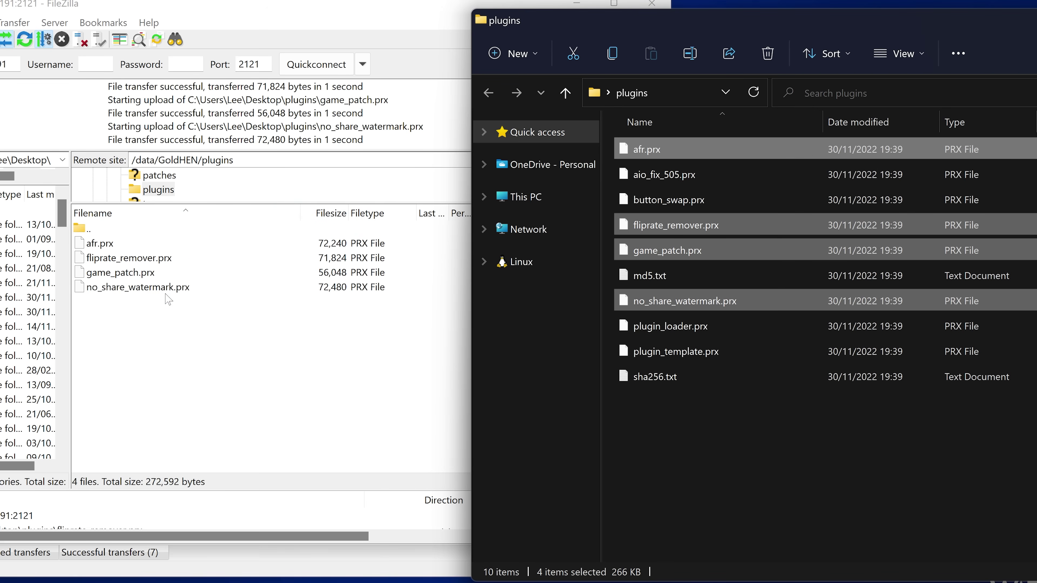
- Close the local plugins folder window, go up to the remote /data/GoldHEN folder and select config.ini
left_click_drag(397, 9, 549, 8)
left_click(969, 47)
left_click(196, 390)
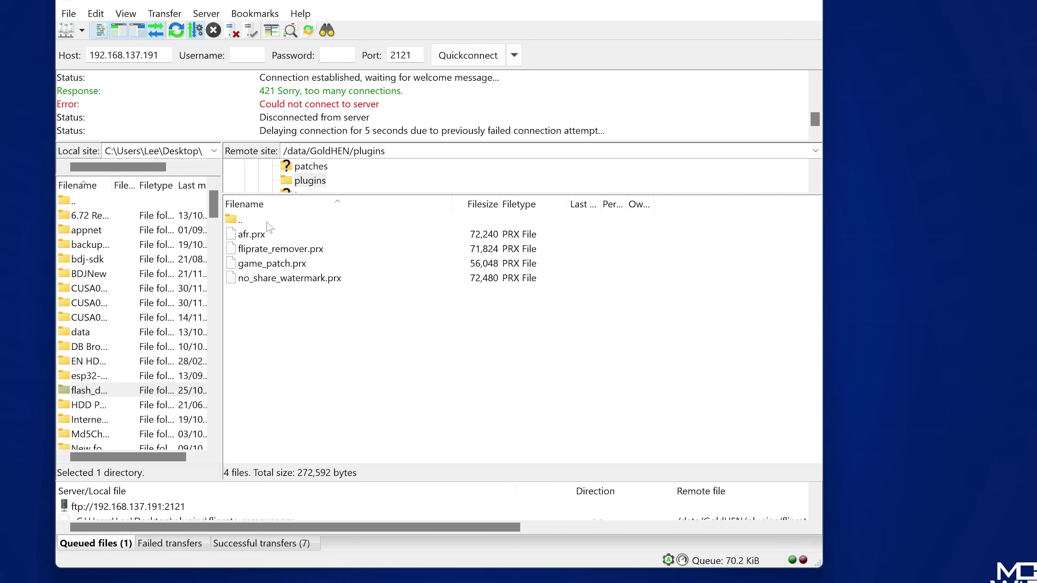
double_click(241, 220)
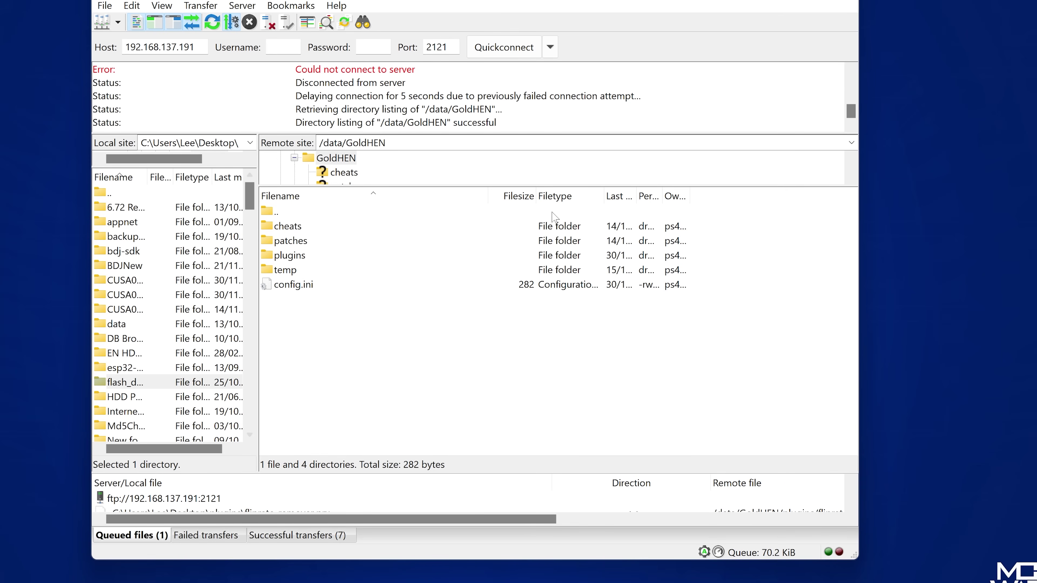
left_click(354, 284)
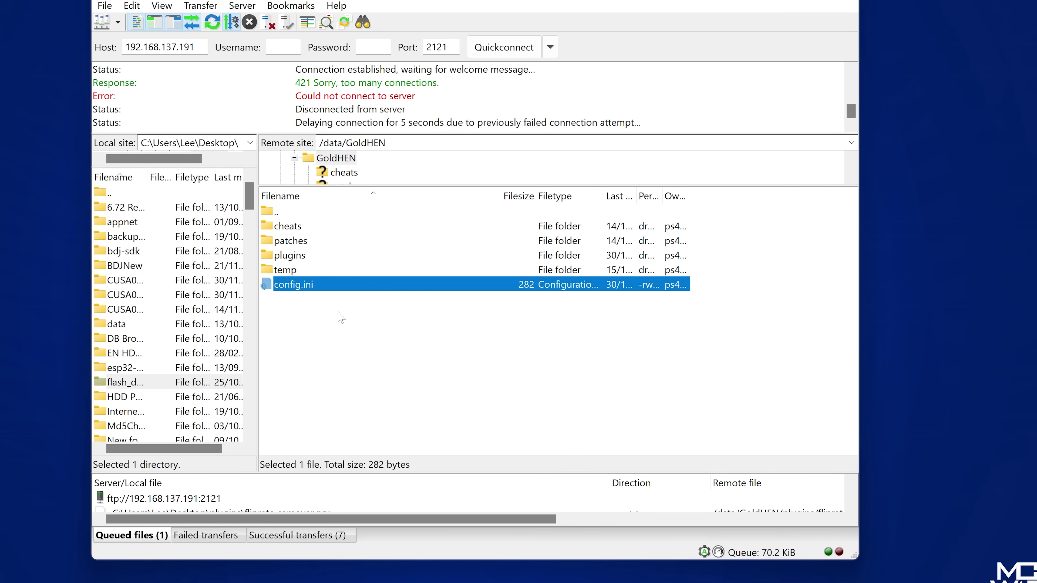
left_click(334, 340)
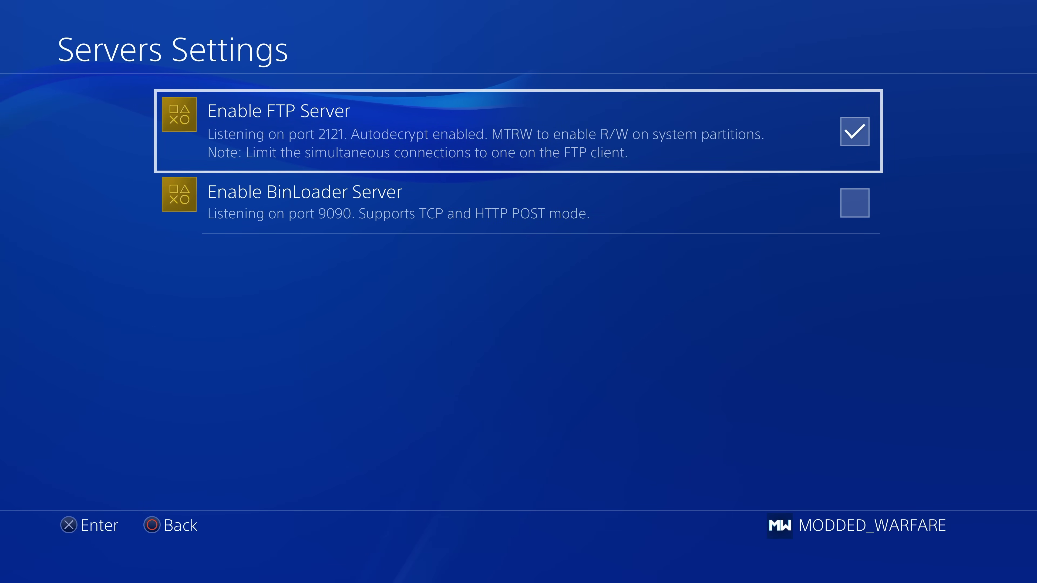
- Leave the Servers Settings and turn on Enable Plugins Loader in GoldHEN's Plugin Settings
key("Escape")
key("Up")
key("Up")
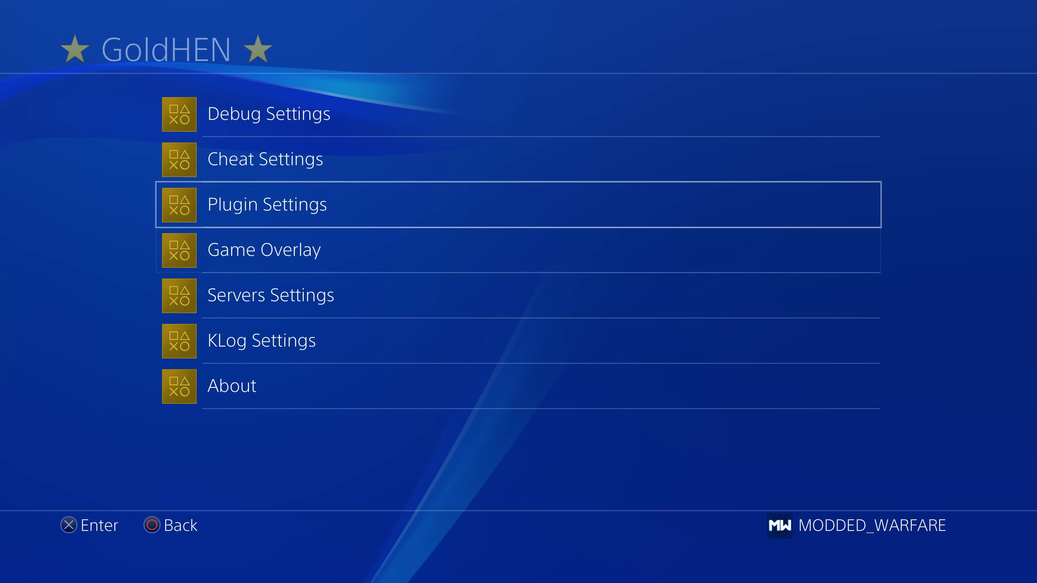
key("Return")
key("Return")
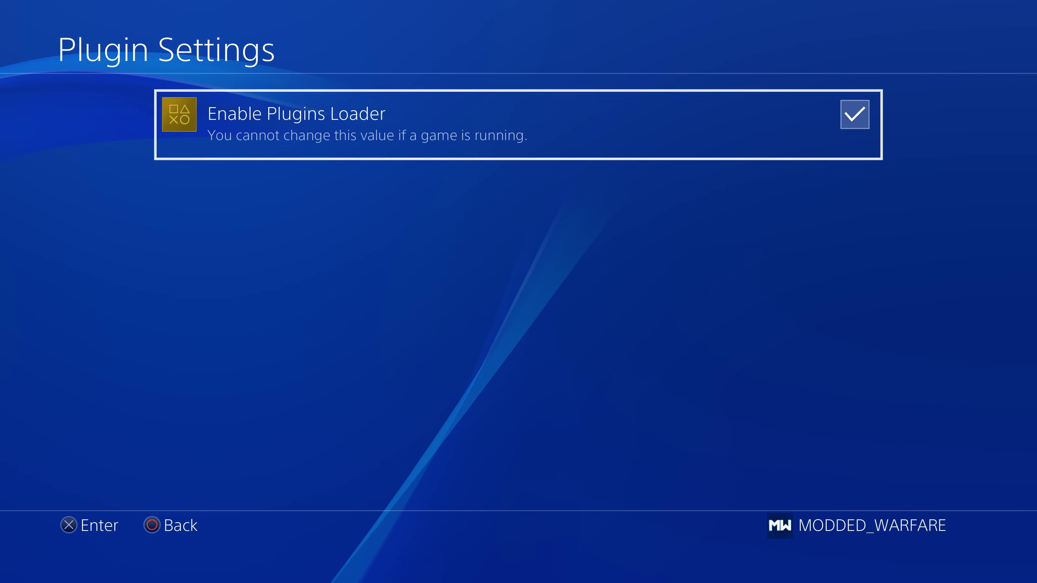
- Return to the PS4 home screen, open the Backups folder and launch Minecraft
key("Escape")
key("Escape")
key("Down")
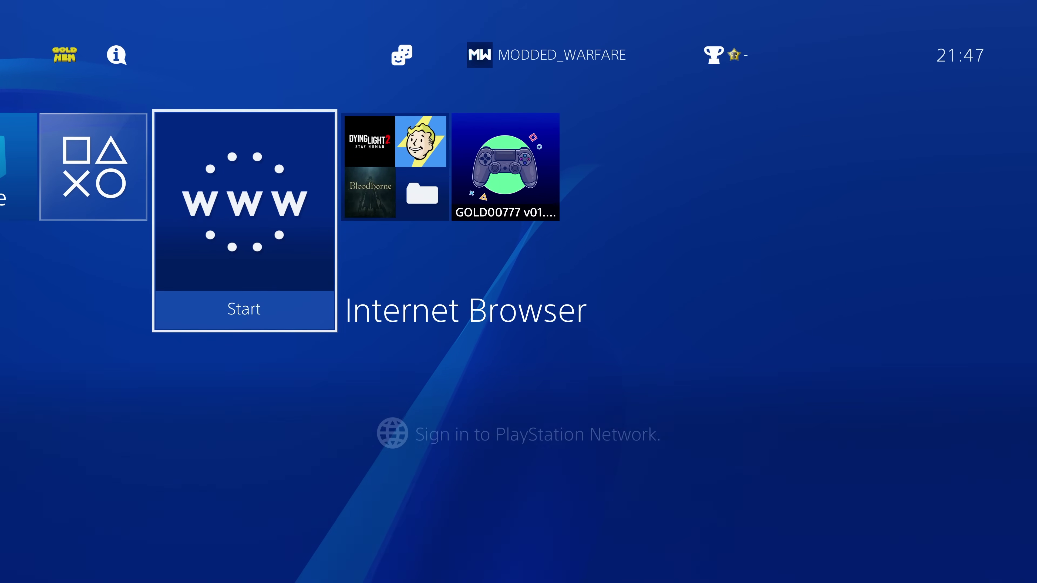
key("Right")
key("Return")
key("Right")
key("Right")
key("Right")
key("Right")
key("Right")
key("Right")
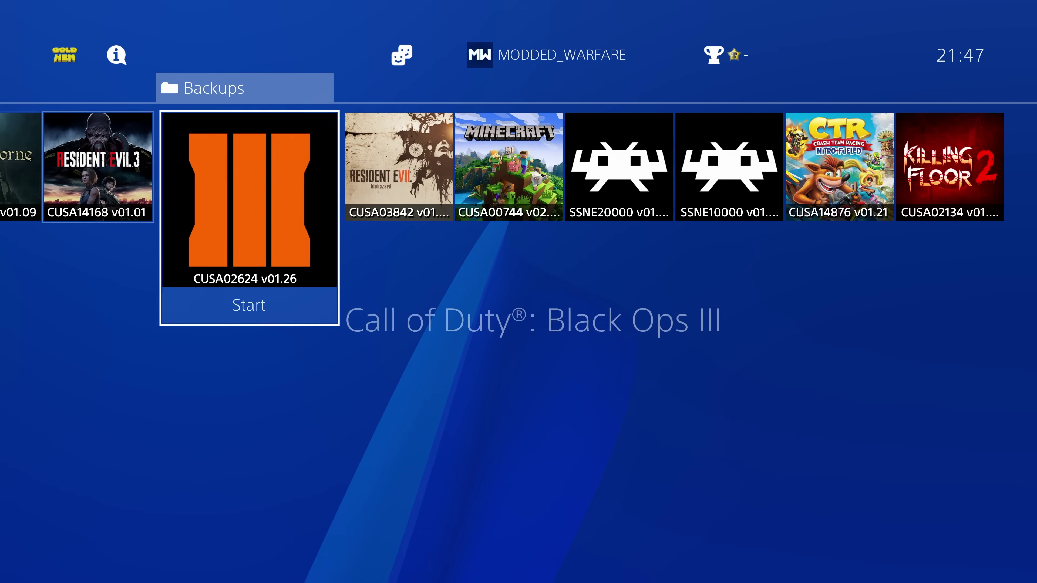
key("Return")
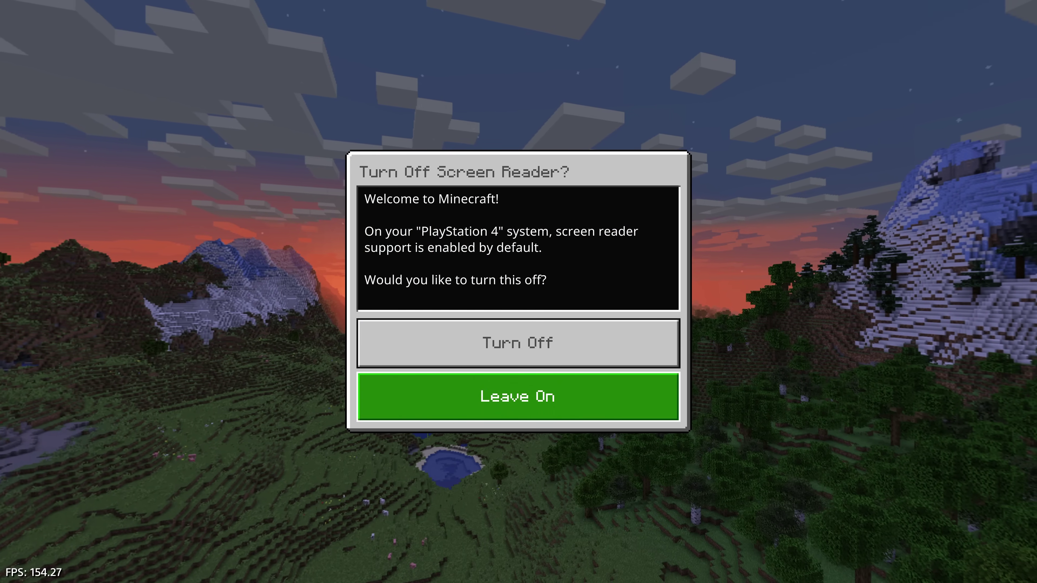
- Leave Minecraft at its screen reader prompt for the home screen and close the application
key("Up")
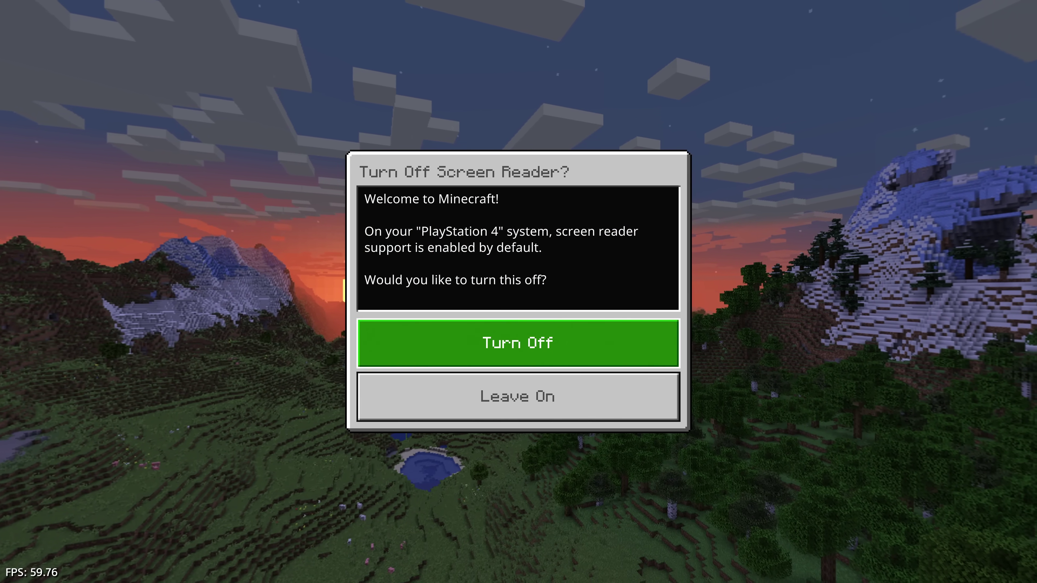
key("Down")
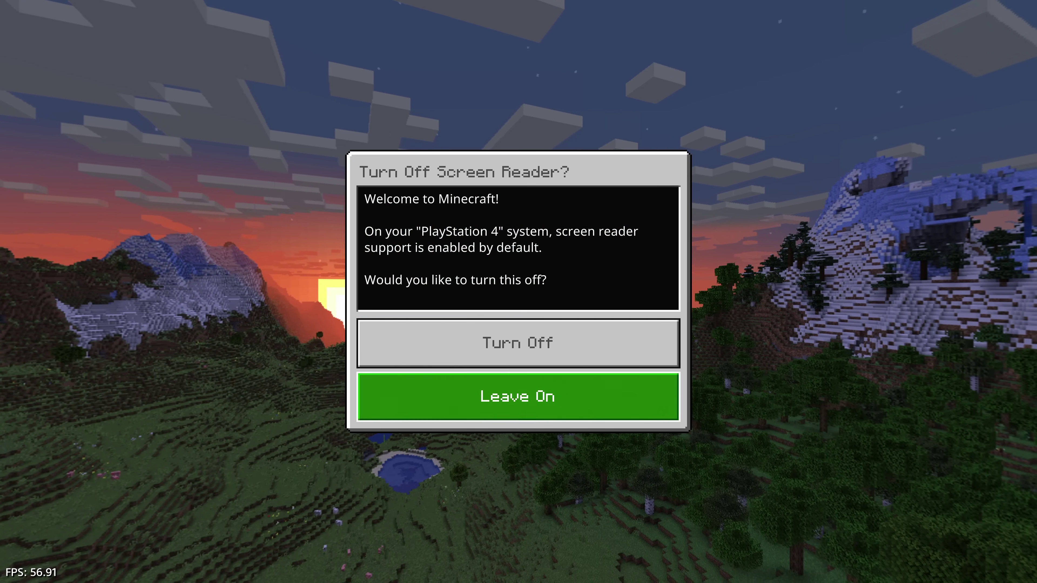
key("Up")
key("super")
key("Menu")
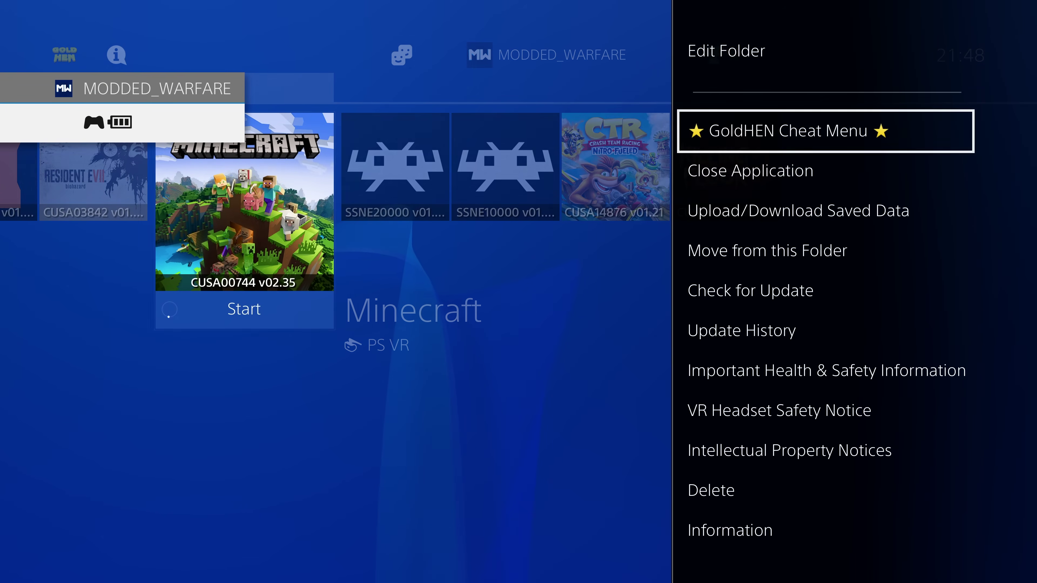
key("Return")
key("Return")
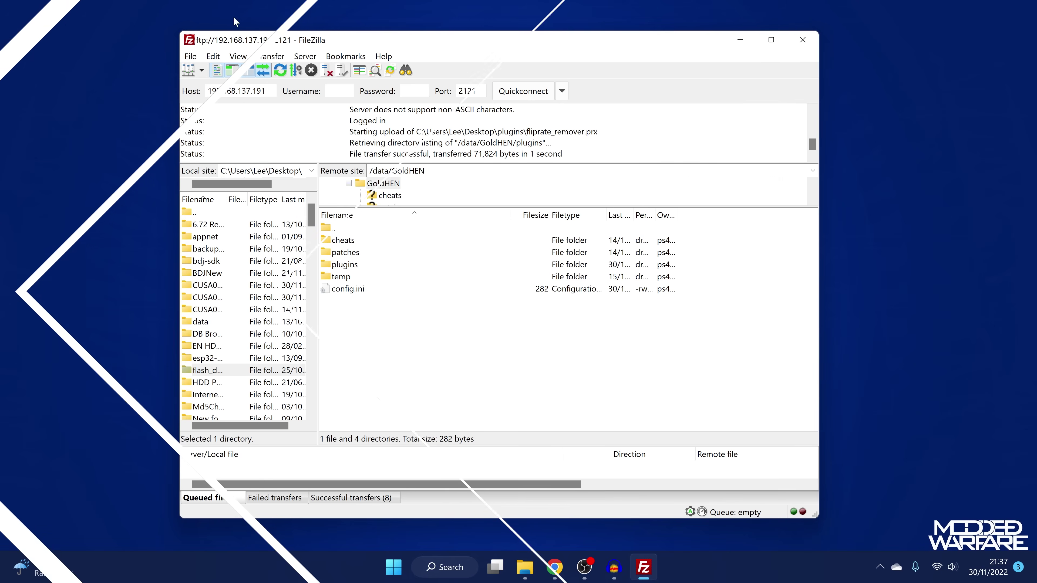
- In FileZilla, refresh the remote /data/GoldHEN listing, look into the plugins folder and select plugins.ini in /data/GoldHEN
left_click(280, 70)
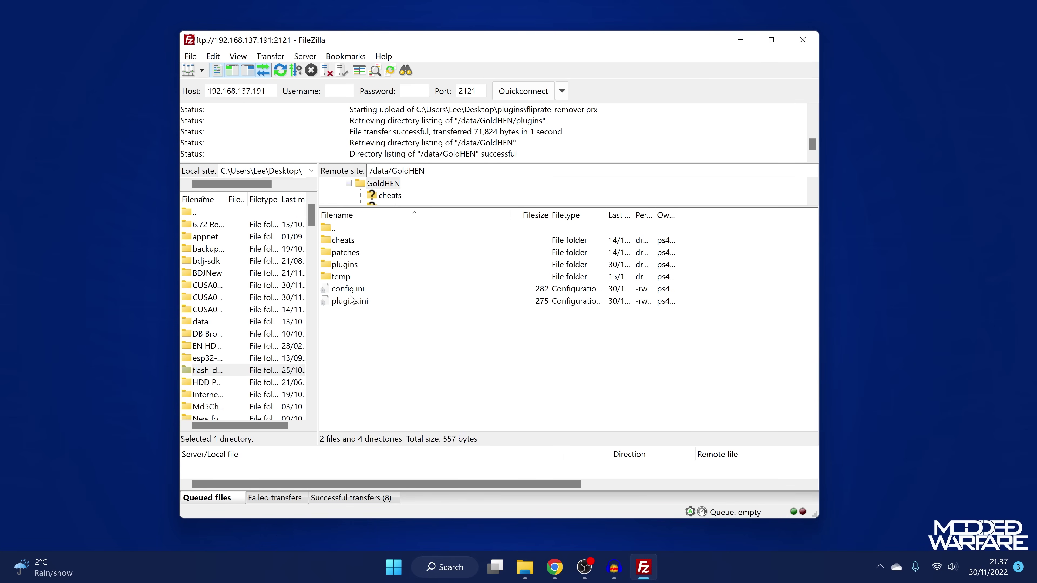
left_click(369, 301)
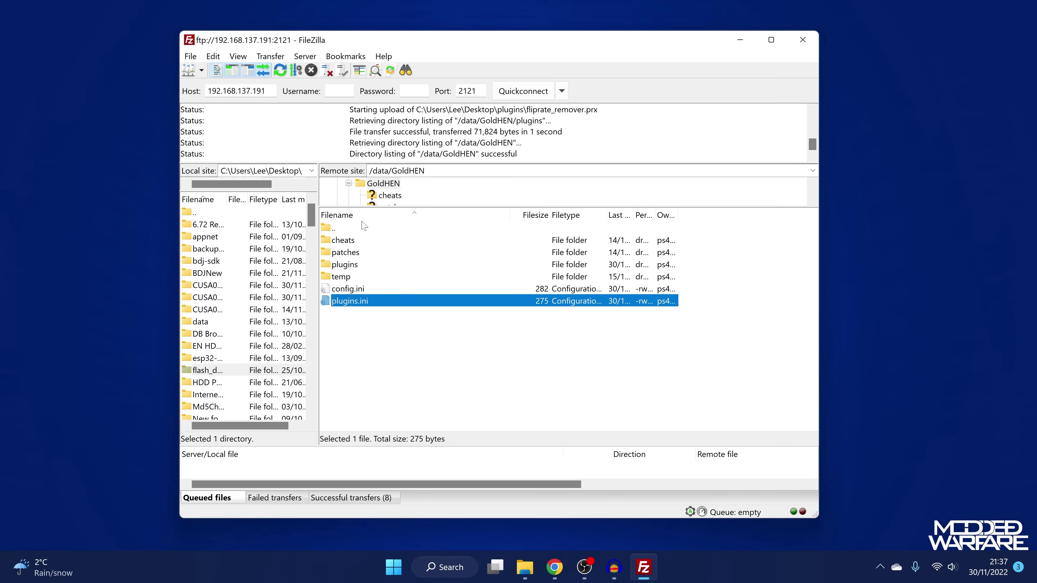
double_click(350, 264)
double_click(345, 231)
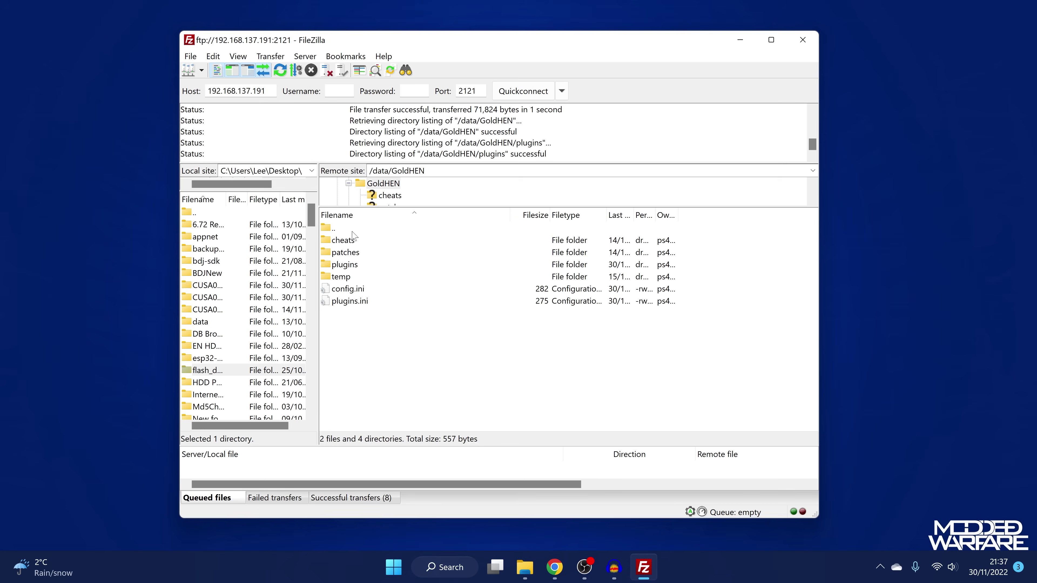
left_click(365, 302)
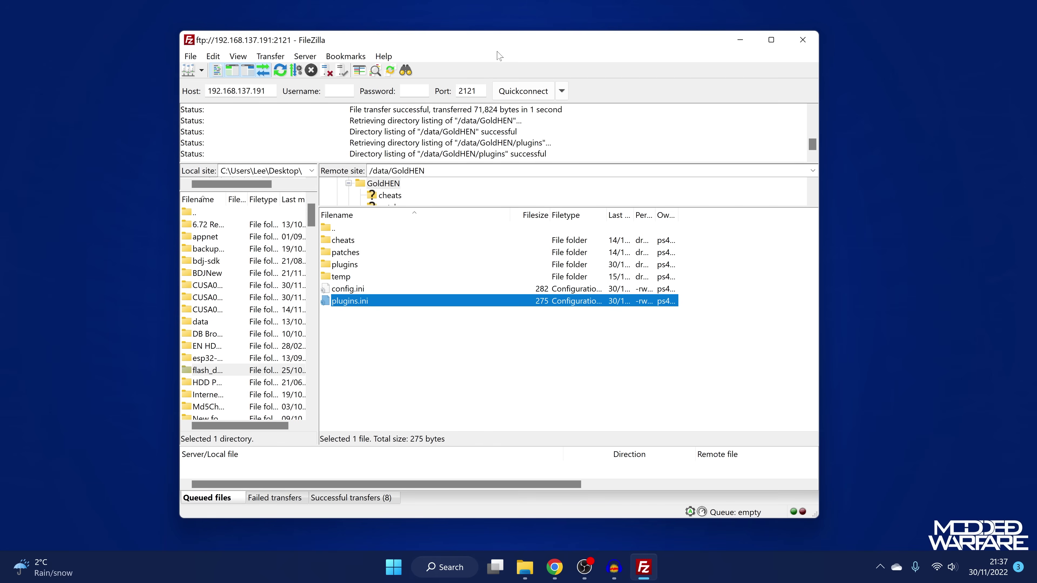
- Download plugins.ini to the desktop, overwriting the existing copy, and open it in Notepad
left_click_drag(506, 40, 590, 42)
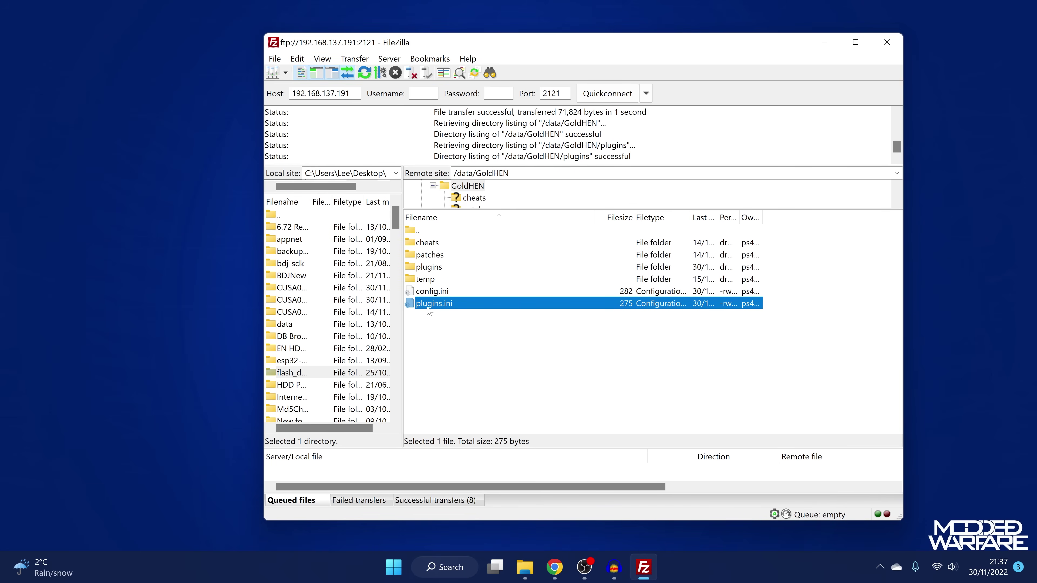
left_click_drag(459, 307, 166, 110)
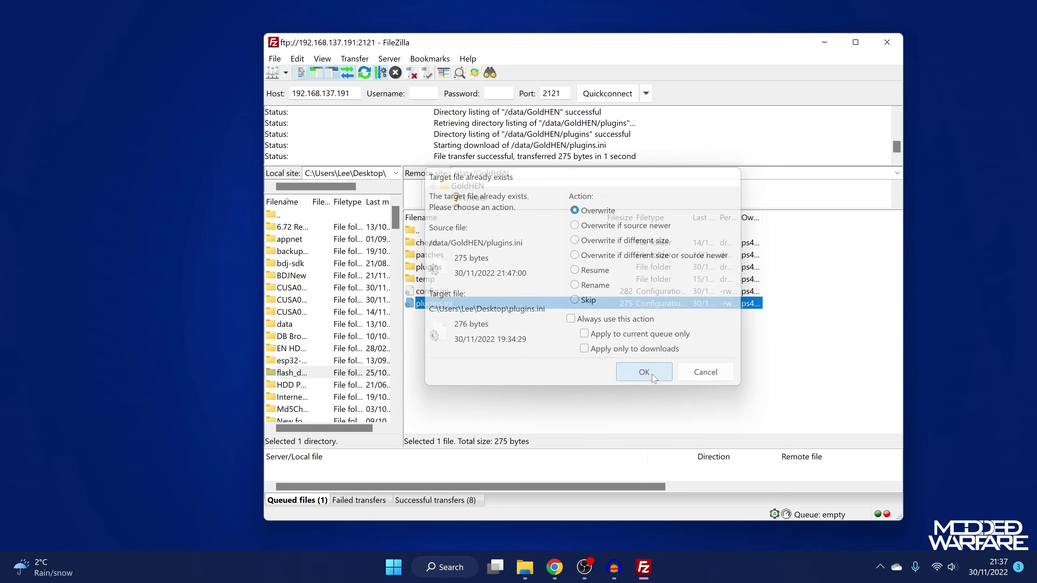
left_click(644, 373)
double_click(130, 93)
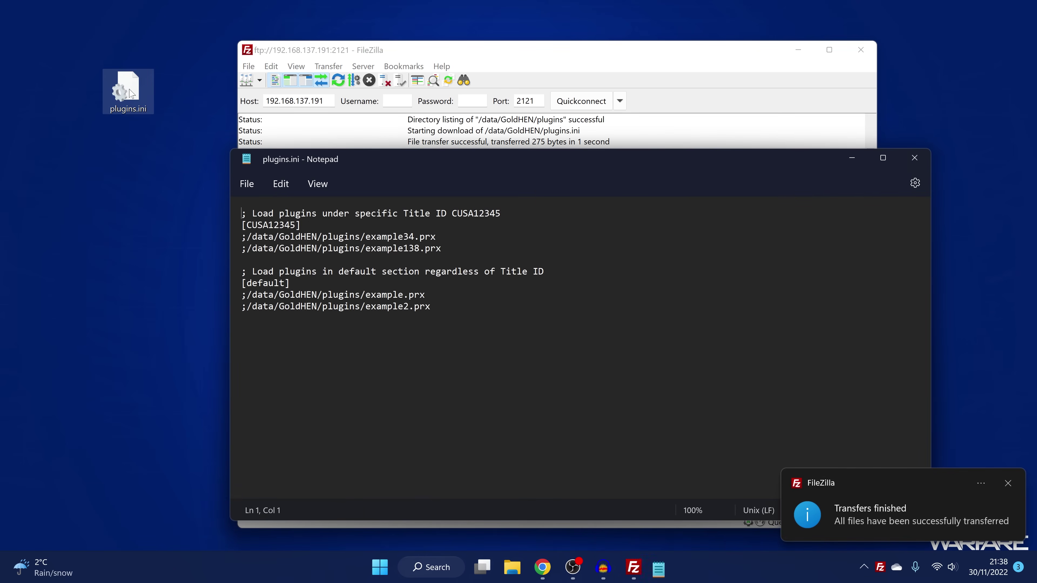
left_click_drag(573, 168, 559, 151)
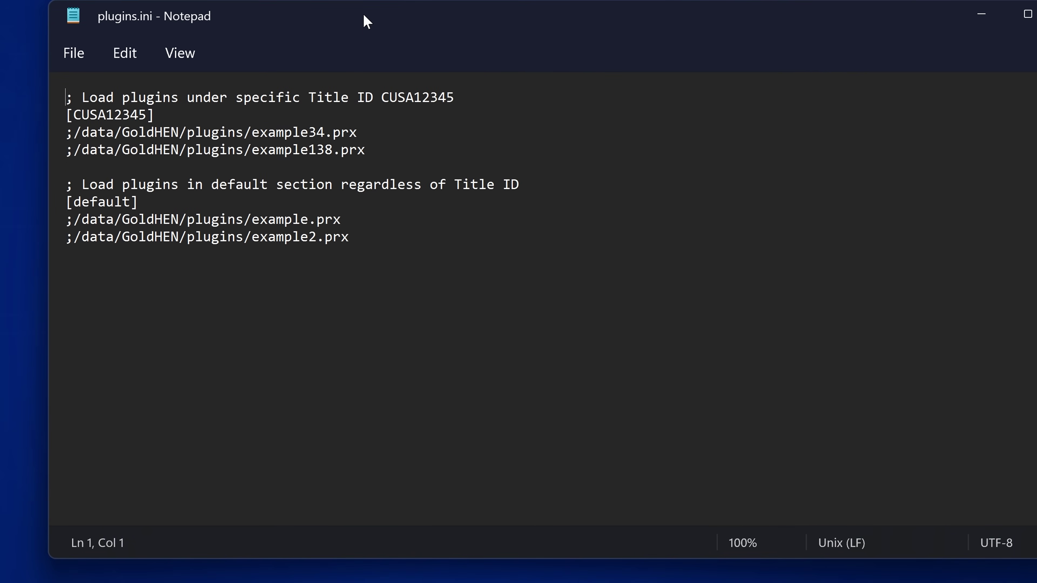
- Examine the CUSA12345 title ID section and the default section of plugins.ini, including their example plugin paths
left_click_drag(356, 132, 145, 116)
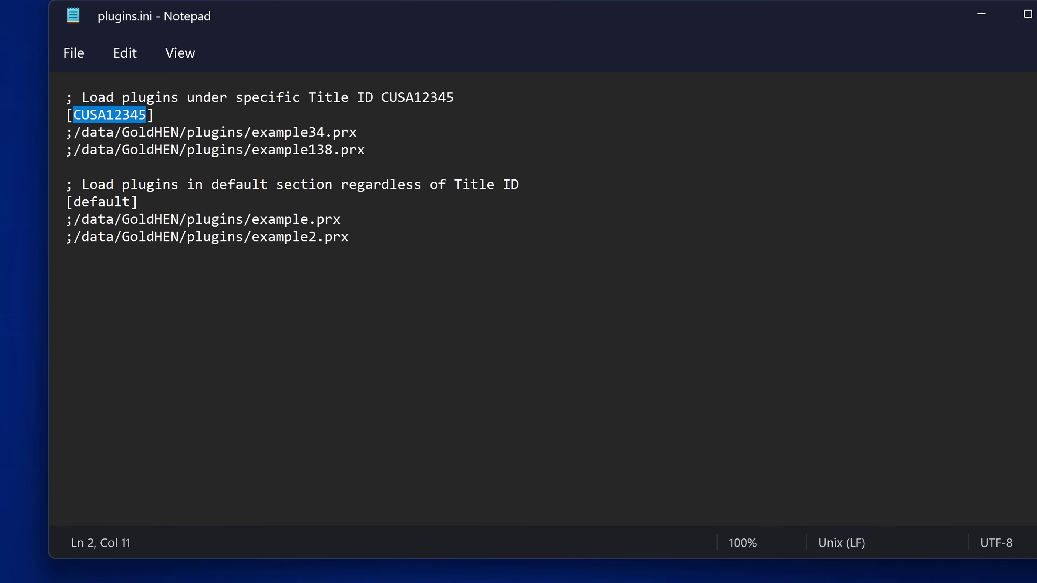
left_click(102, 116)
double_click(112, 116)
left_click_drag(361, 132, 49, 139)
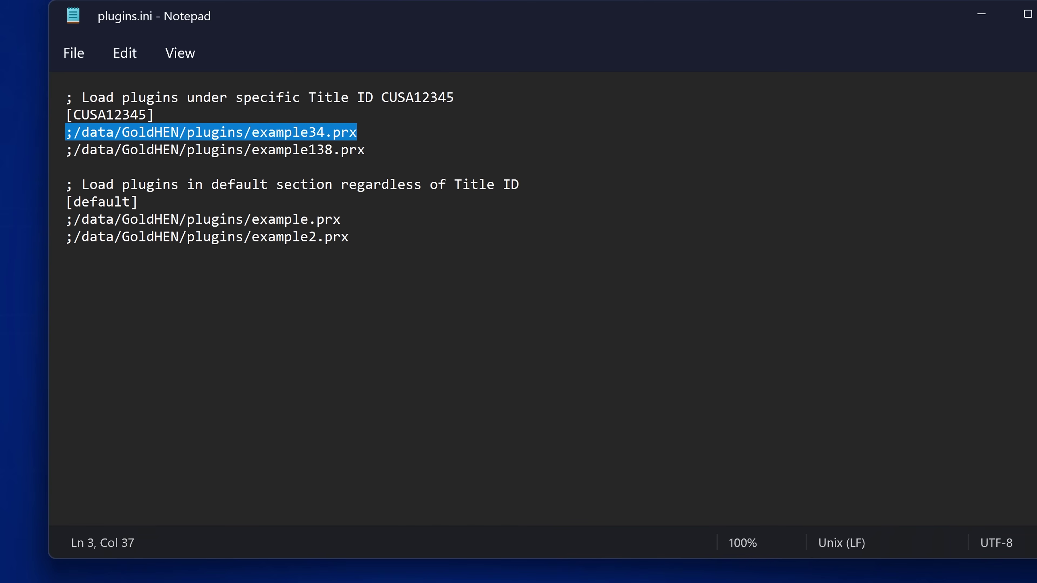
key("ctrl+End")
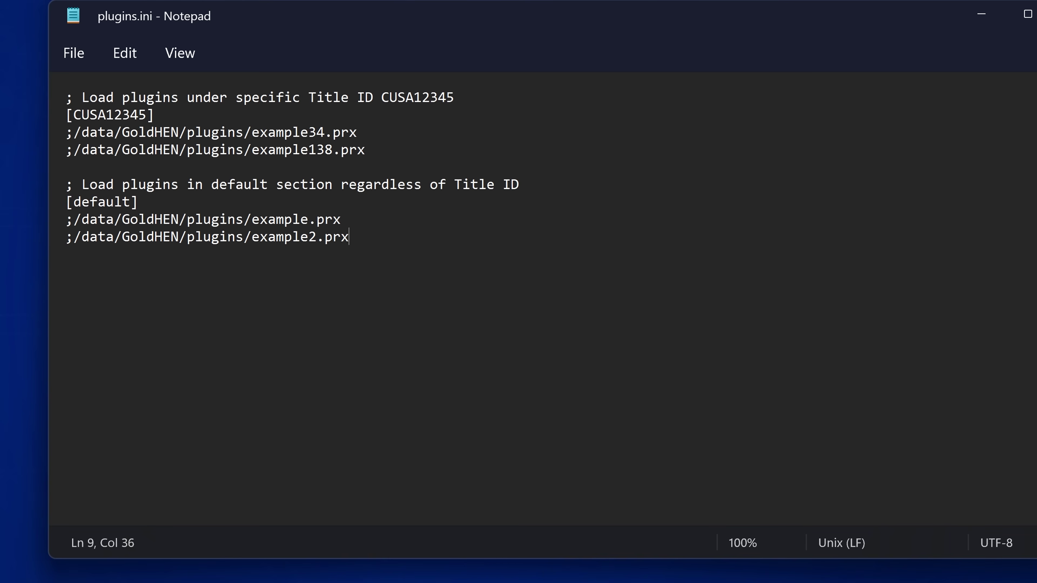
double_click(149, 98)
double_click(122, 115)
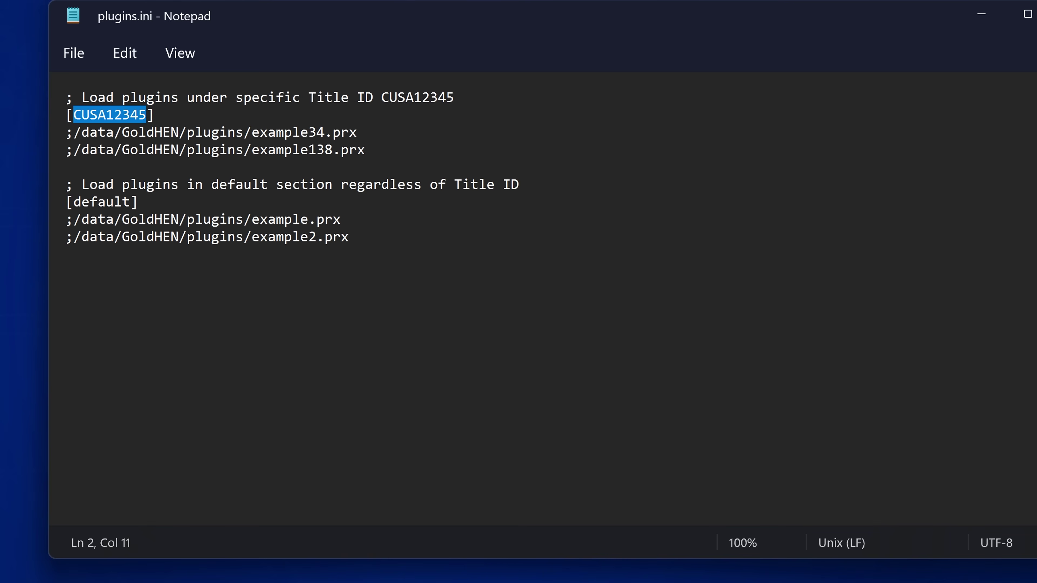
left_click_drag(357, 132, 68, 133)
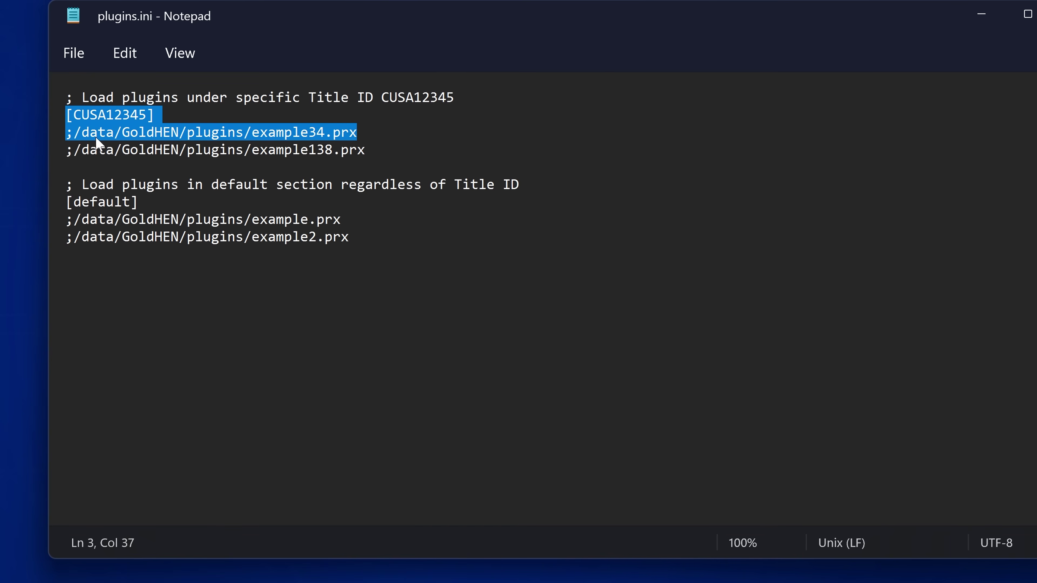
left_click_drag(349, 237, 68, 202)
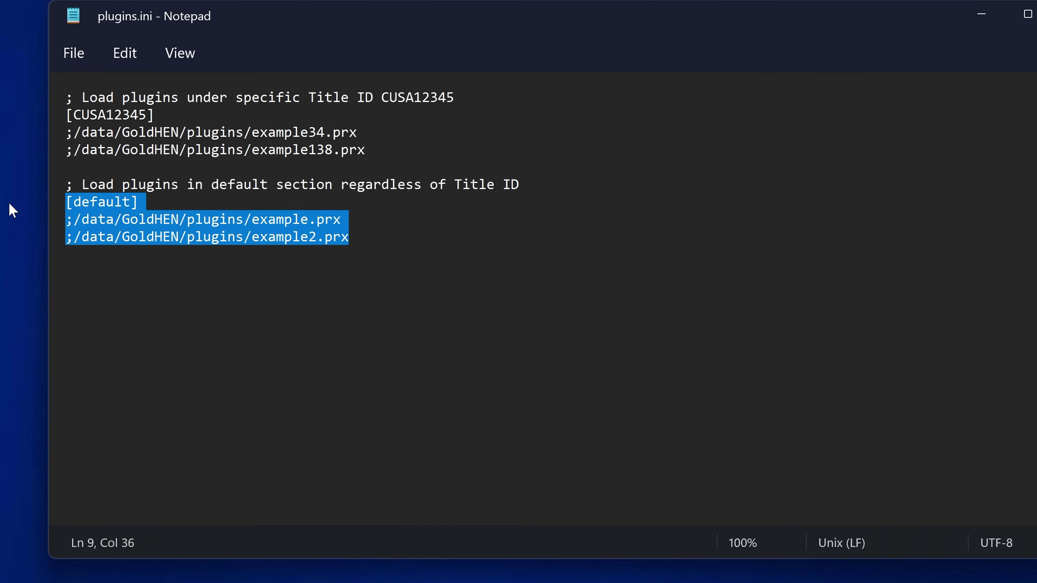
double_click(100, 201)
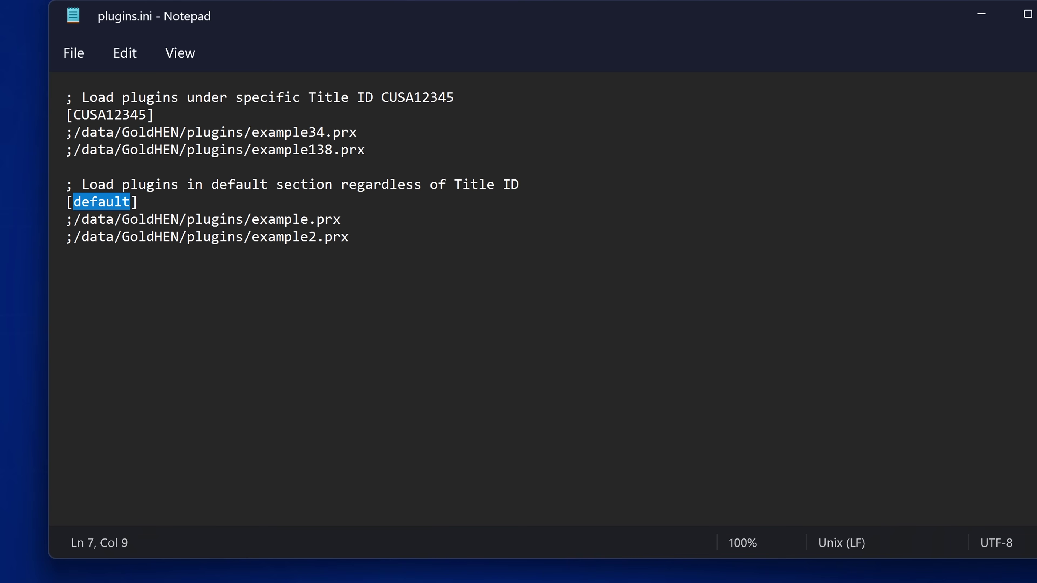
- Delete the example2.prx line from the default section and uncomment the example.prx line by removing its semicolon
left_click_drag(349, 237, 66, 237)
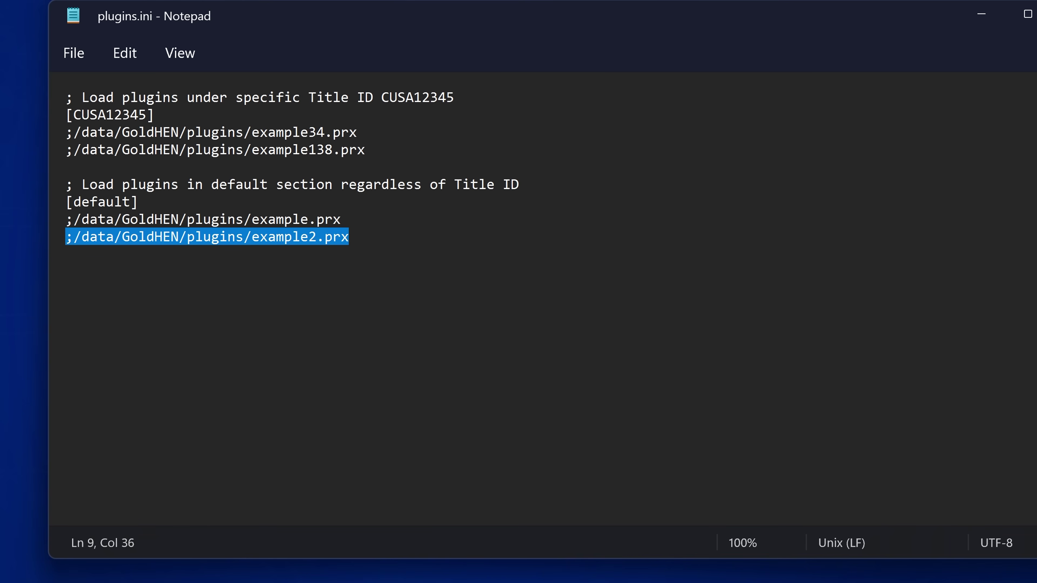
key("BackSpace")
key("BackSpace")
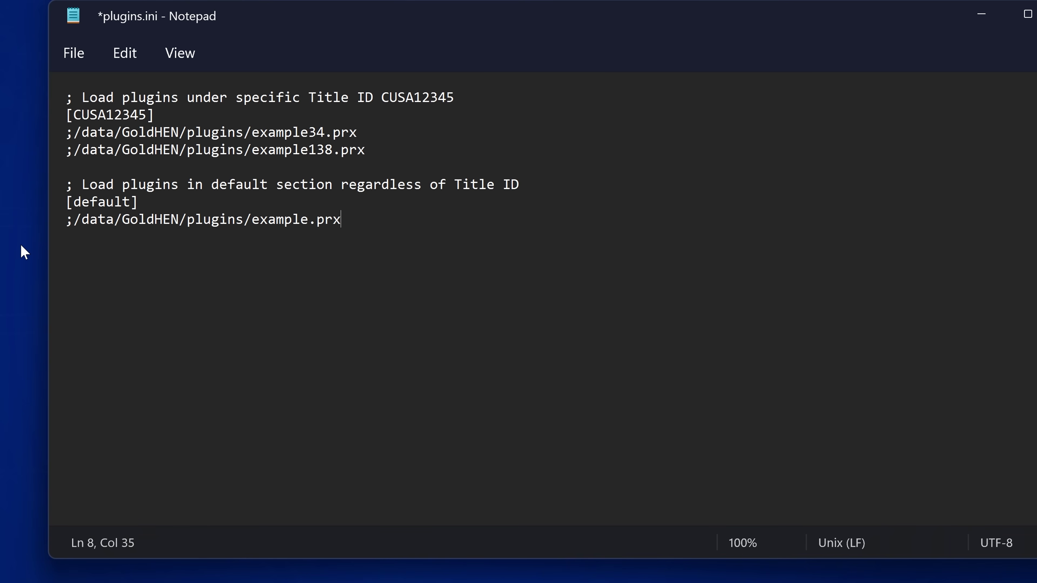
left_click_drag(340, 219, 66, 219)
left_click(82, 219)
key("BackSpace")
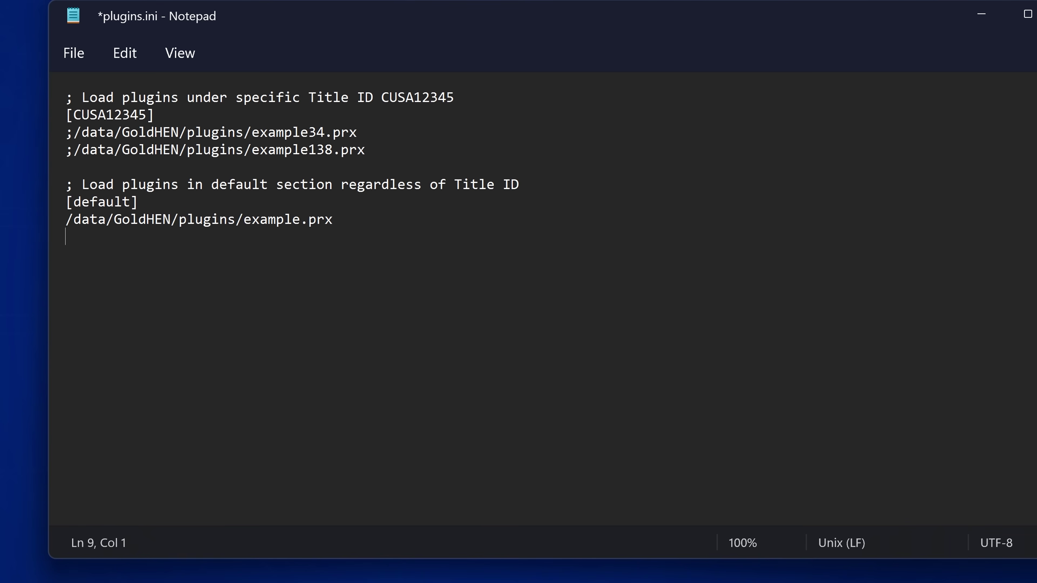
key("shift+Up")
left_click(359, 222)
- Check the plugin file names in the remote plugins folder and change the default entry to /data/GoldHEN/plugins/afr.prx
double_click(260, 219)
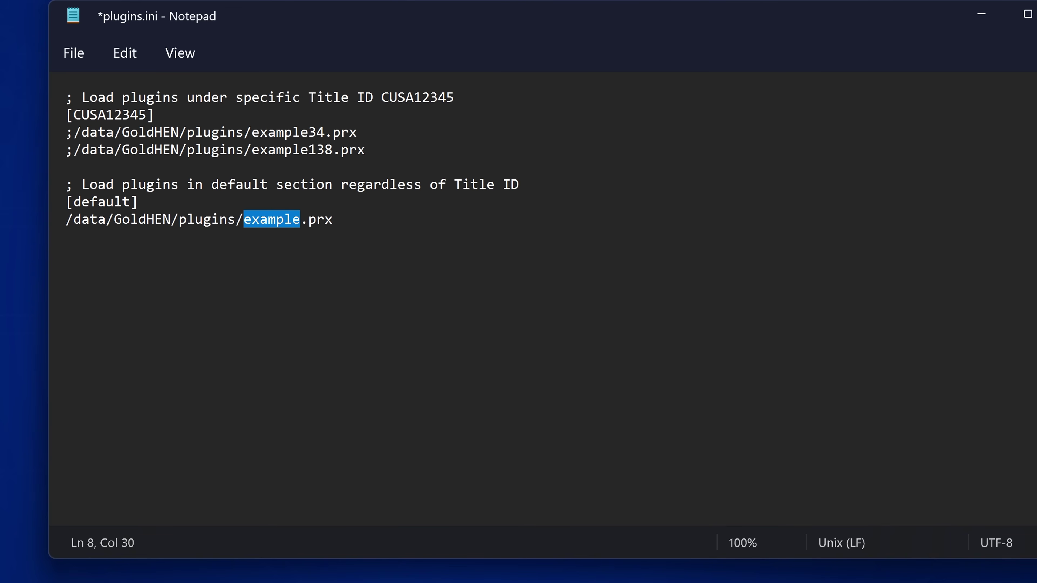
key("alt+Tab")
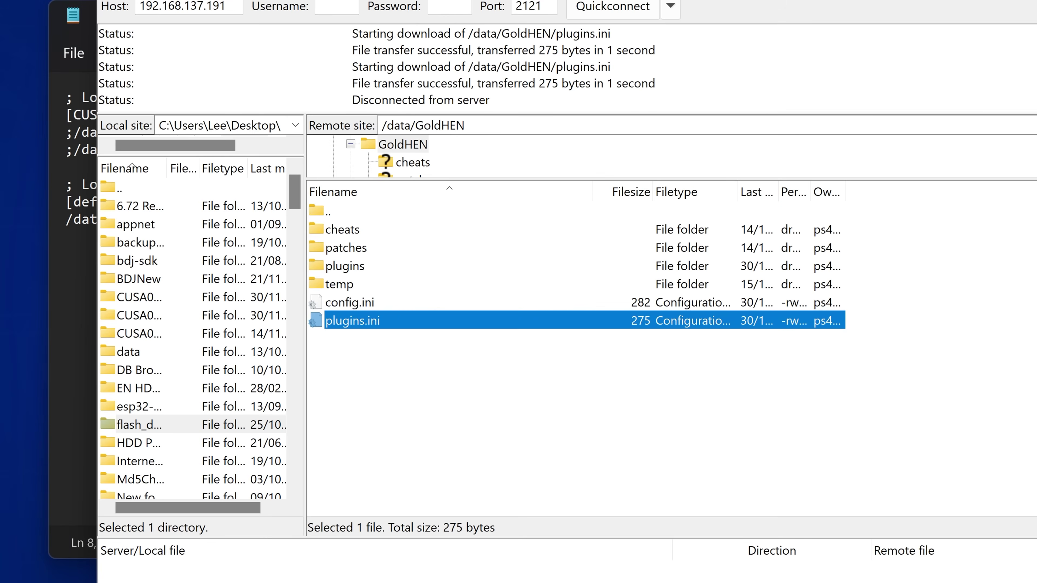
double_click(346, 263)
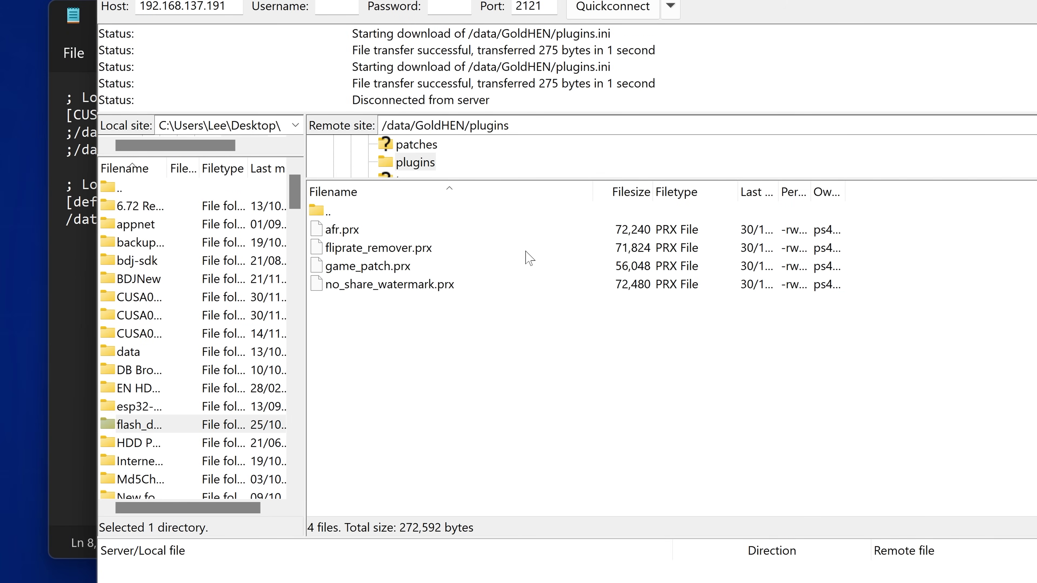
left_click(361, 229)
left_click(67, 236)
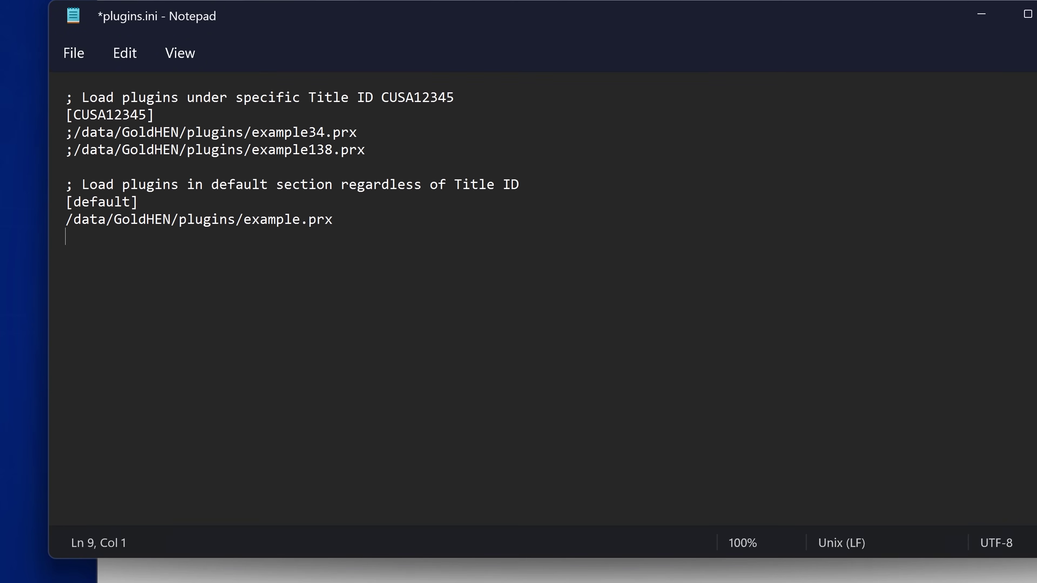
left_click_drag(301, 219, 244, 220)
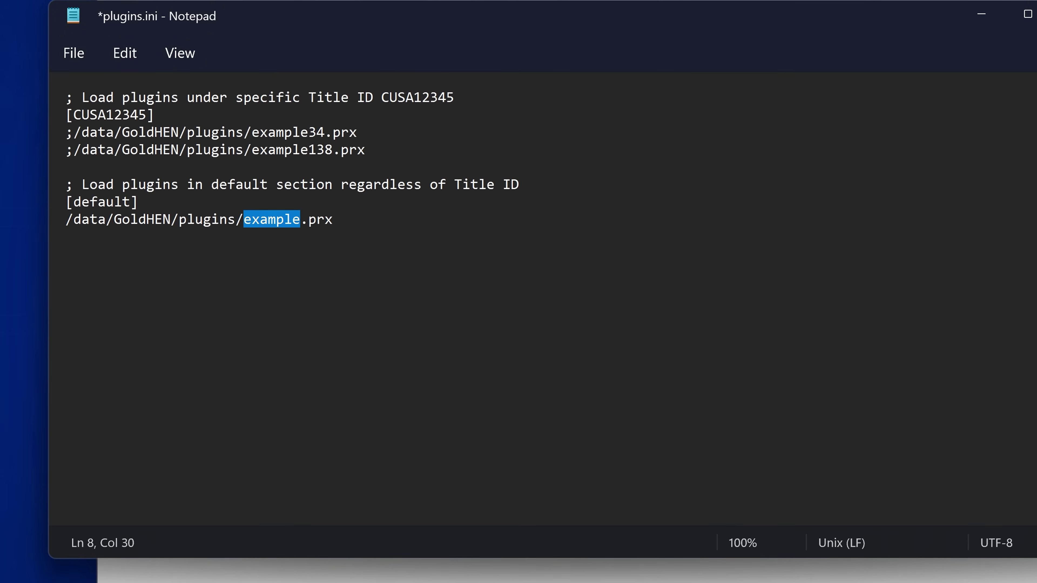
type("afr")
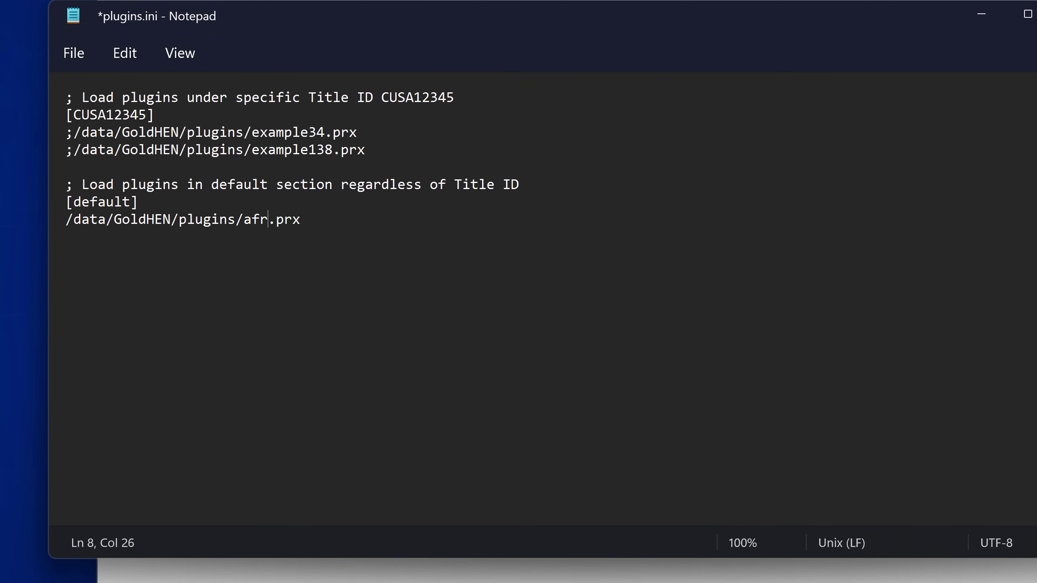
- Duplicate the /data/GoldHEN/plugins/afr.prx line onto a new line directly beneath it
left_click_drag(300, 220, 58, 233)
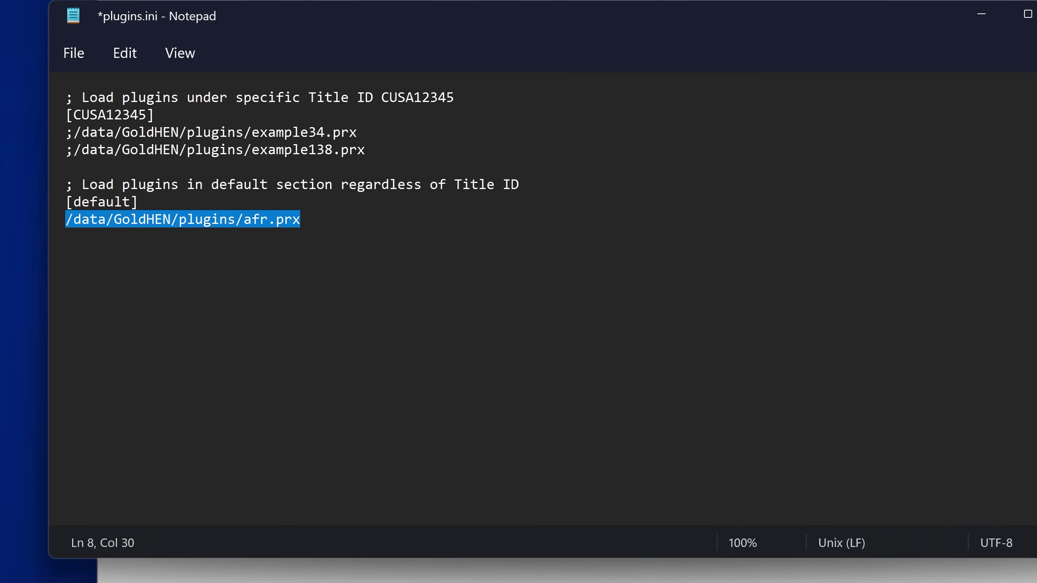
key("ctrl+c")
key("End")
key("Return")
key("ctrl+v")
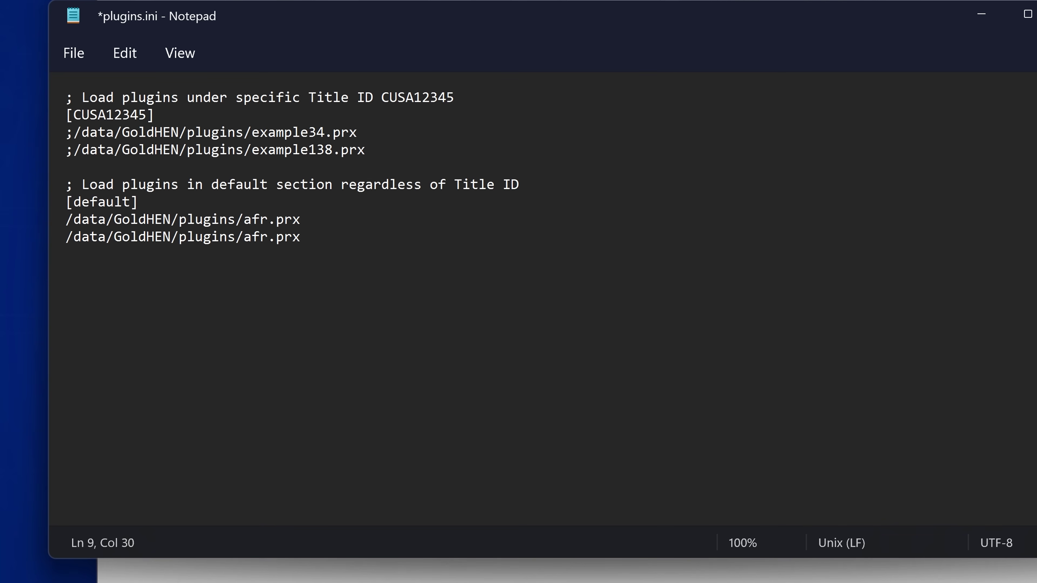
- Add two more copies of the /data/GoldHEN/plugins/afr.prx line at the end of the default section
key("Return")
key("ctrl+v")
key("Return")
key("ctrl+v")
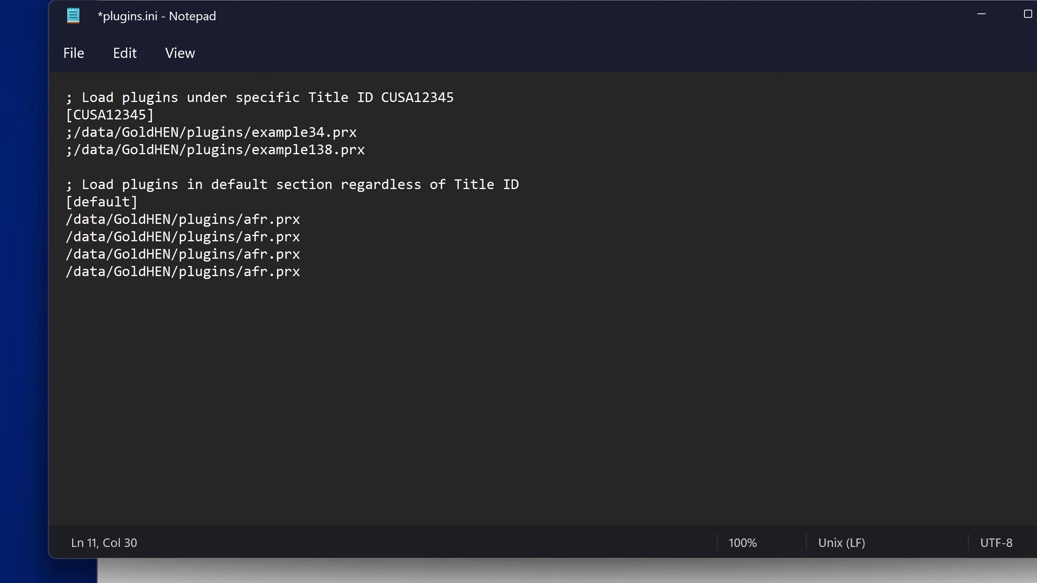
- Copy the name fliprate_remover.prx from the remote plugins folder and use it to replace afr.prx in the second default entry
left_click(725, 567)
left_click(418, 245)
right_click(418, 245)
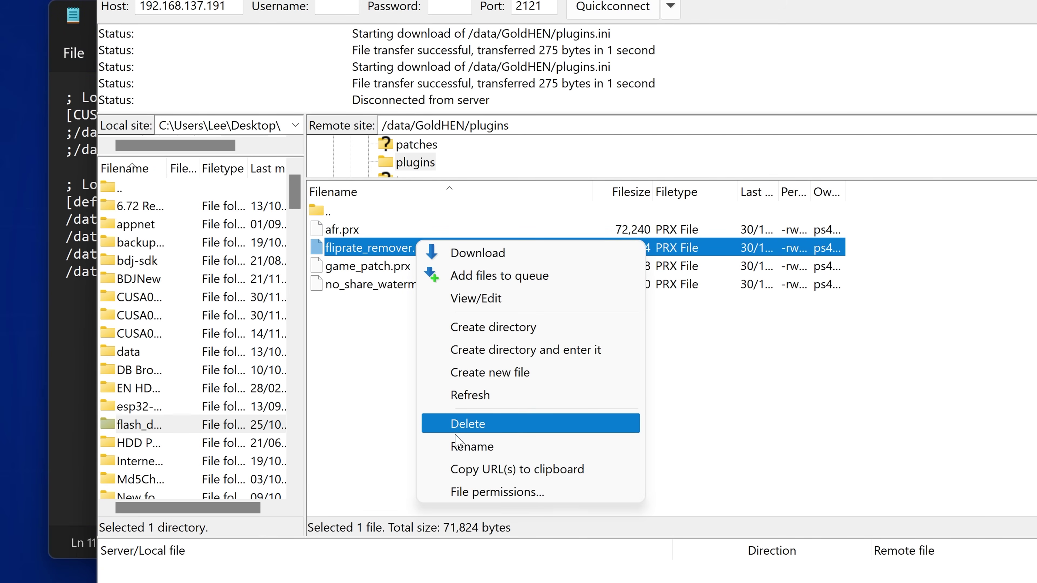
left_click(470, 446)
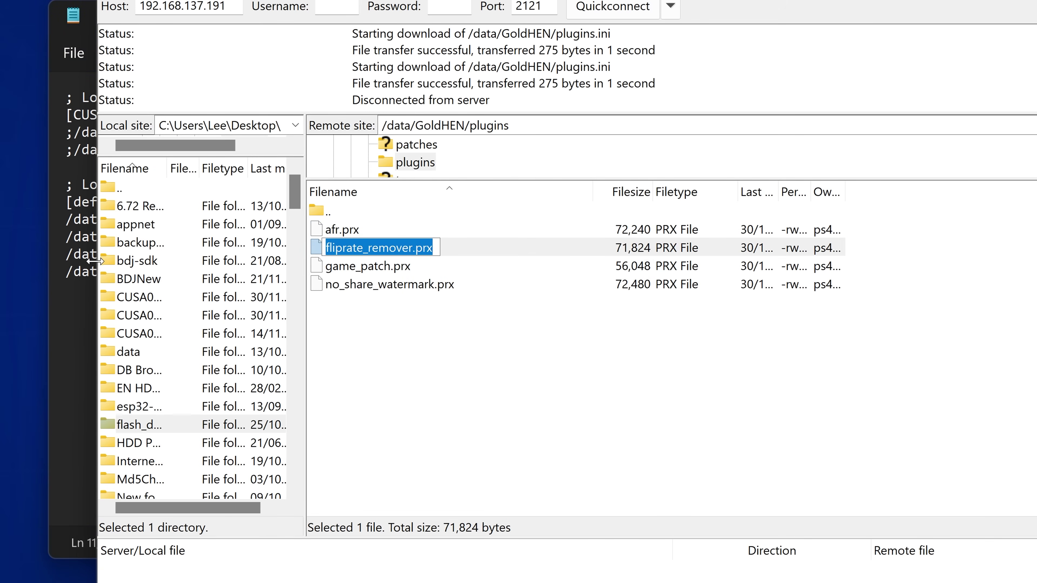
left_click(81, 254)
left_click_drag(244, 237, 300, 236)
key("ctrl+v")
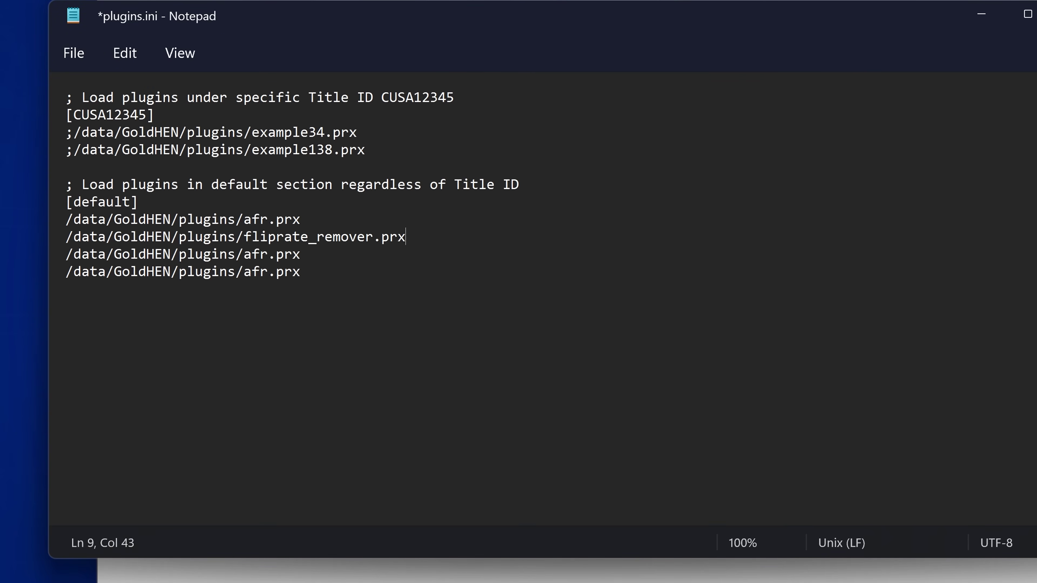
- Copy the name game_patch.prx from the remote plugins folder and use it to replace afr.prx in the third default entry
key("alt+Tab")
right_click(390, 267)
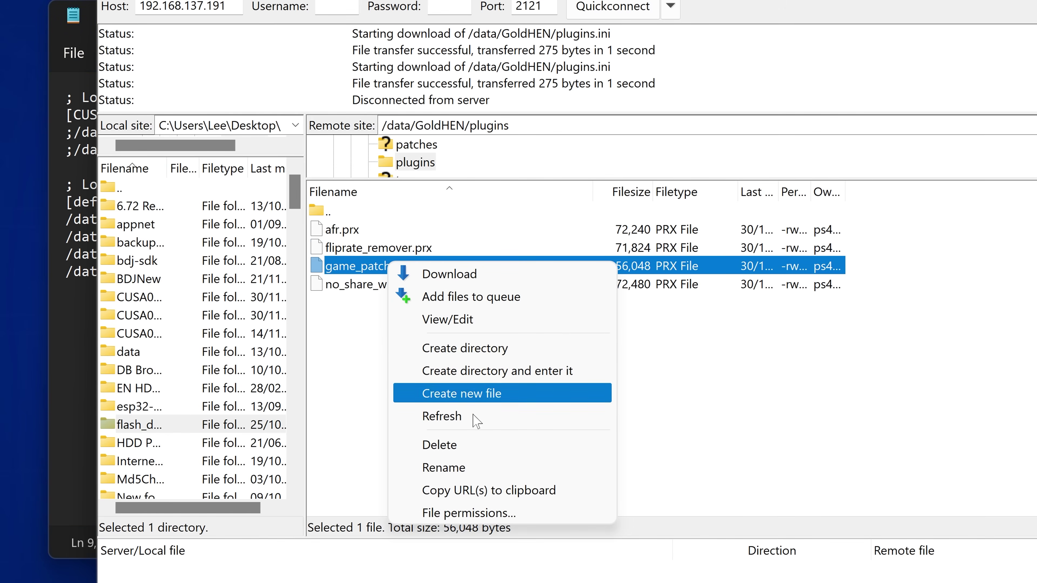
left_click(458, 468)
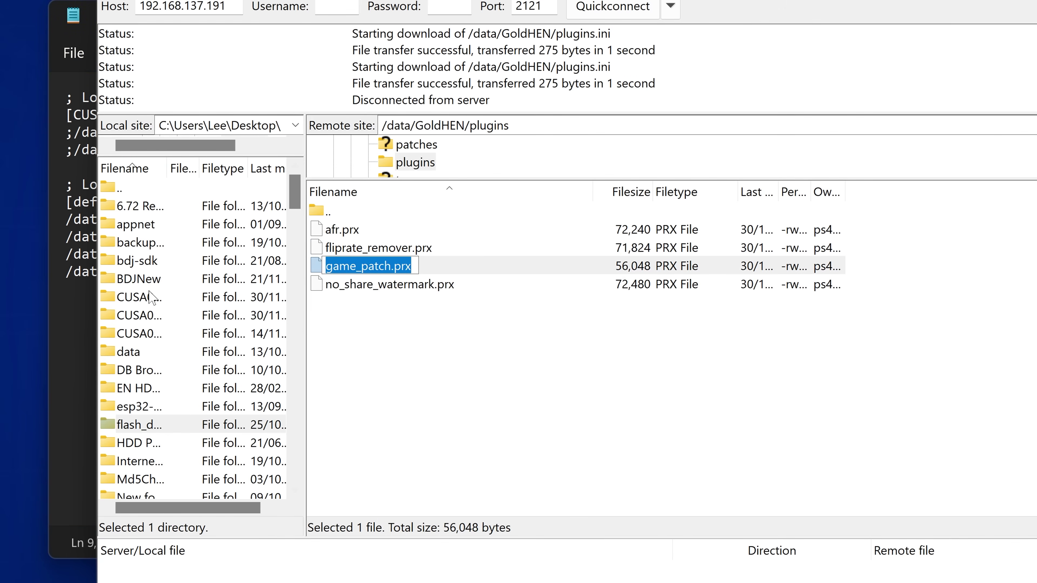
left_click(66, 254)
left_click_drag(301, 254, 243, 254)
key("ctrl+v")
- Replace afr.prx in the fourth default entry with the copied remote file name no_share_watermark.prx and save plugins.ini
key("alt+Tab")
right_click(409, 285)
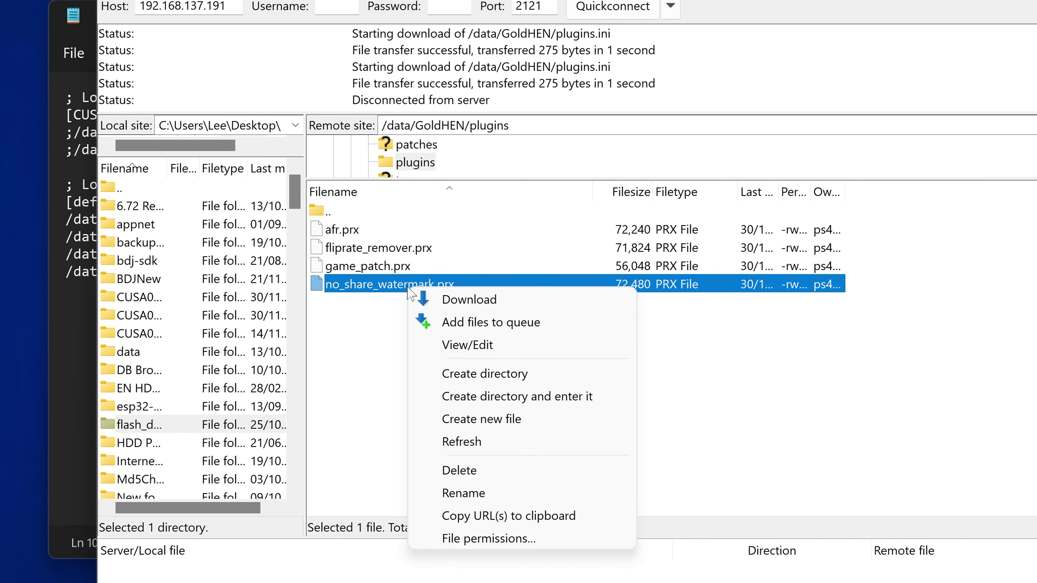
left_click(493, 493)
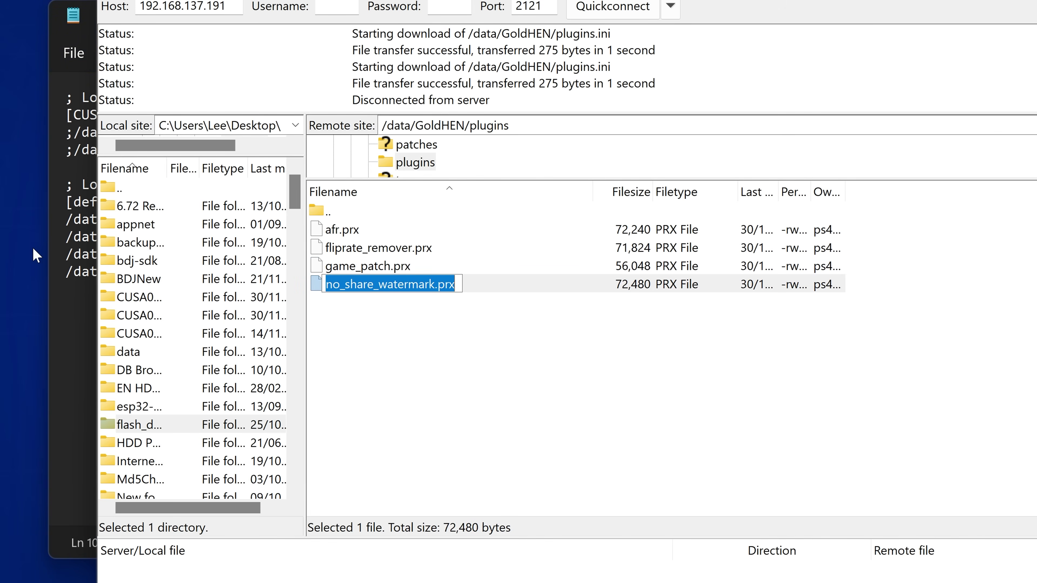
key("alt+Tab")
left_click_drag(301, 272, 244, 271)
key("ctrl+v")
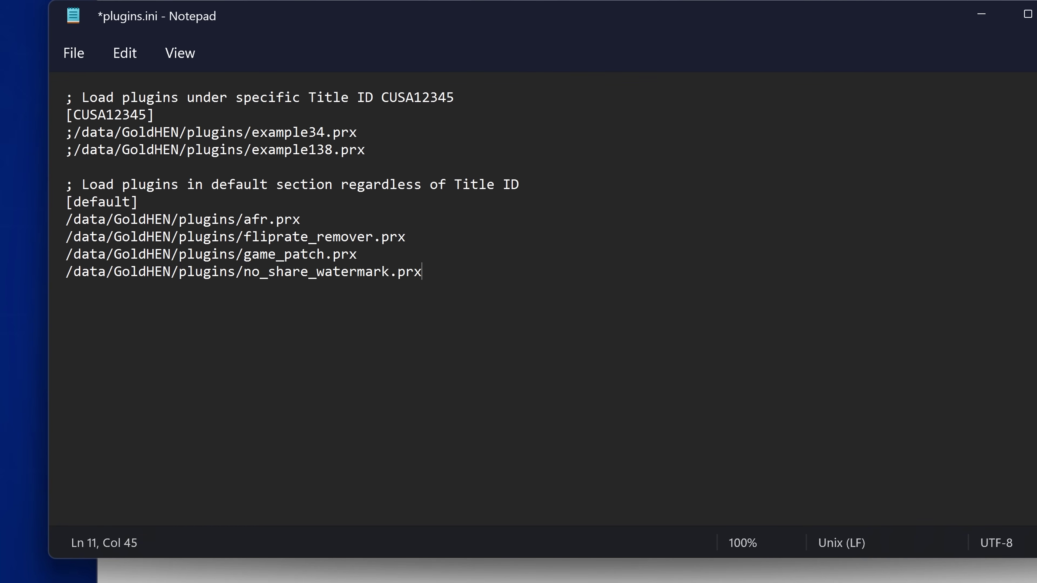
key("ctrl+s")
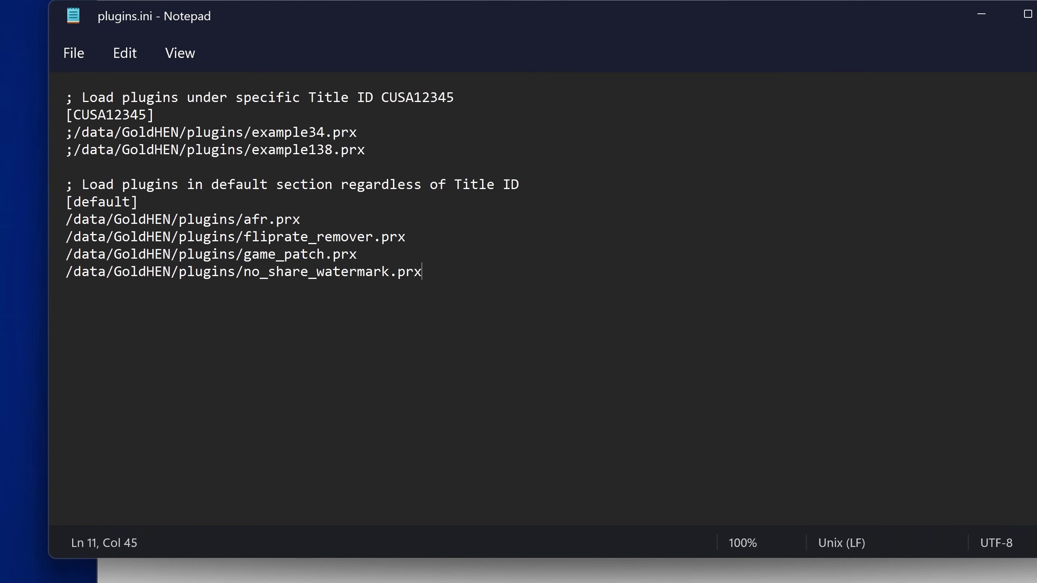
- Go up to the remote /data/GoldHEN folder and upload the edited plugins.ini from the desktop, overwriting the existing file
key("alt+Tab")
key("BackSpace")
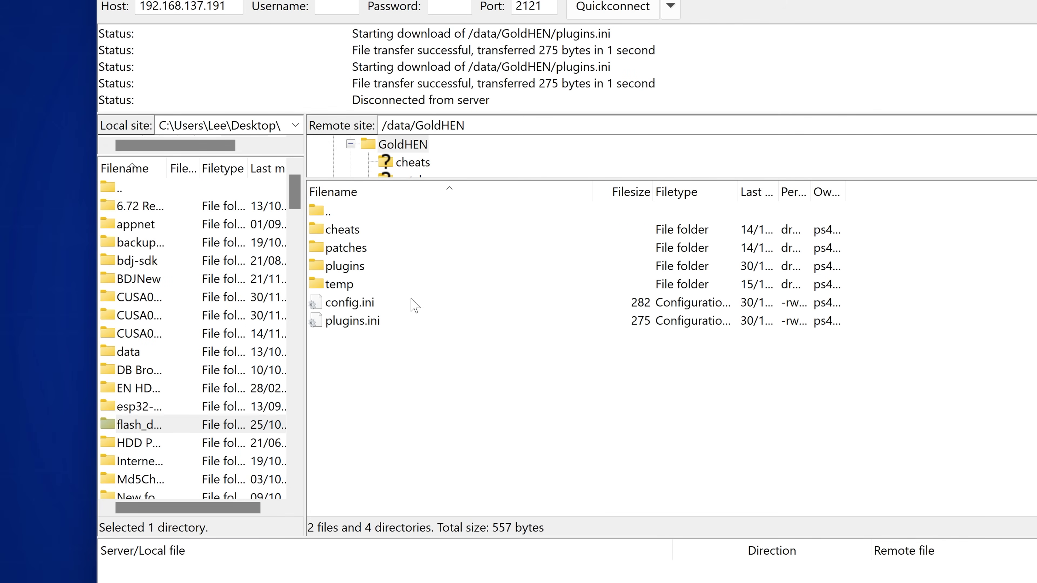
left_click_drag(4, 55, 449, 392)
left_click(671, 426)
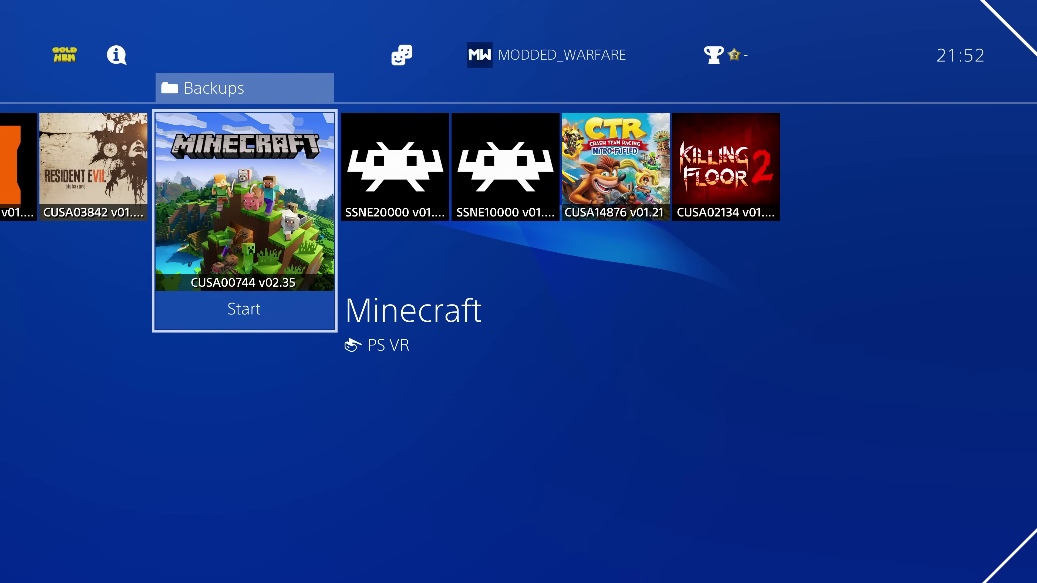
- Open the plugin settings in the PS4's GoldHEN menu, switch Enable Plugins Loader off and on again, and return to the home screen
key("Right")
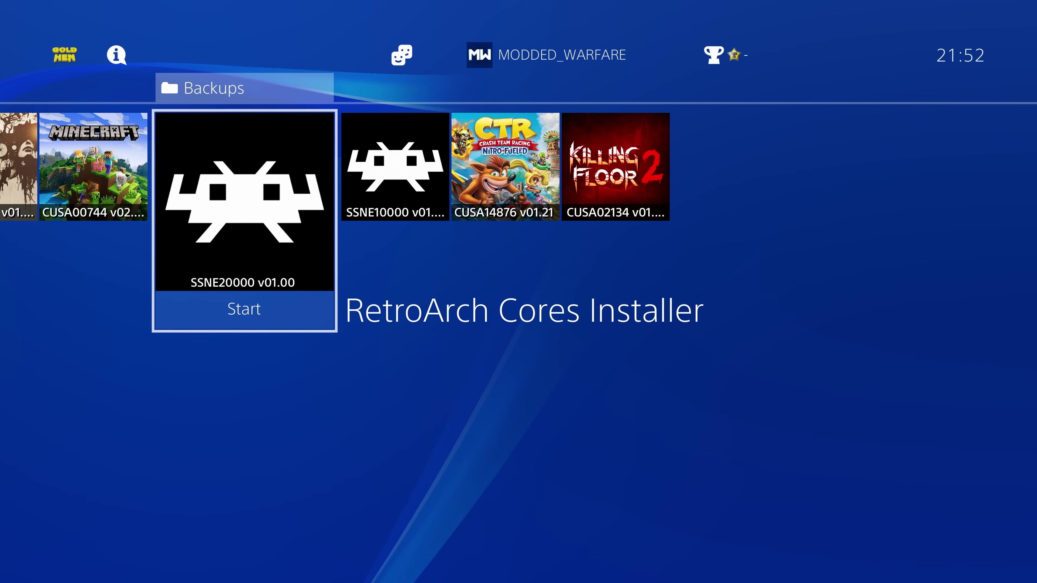
key("Escape")
key("Up")
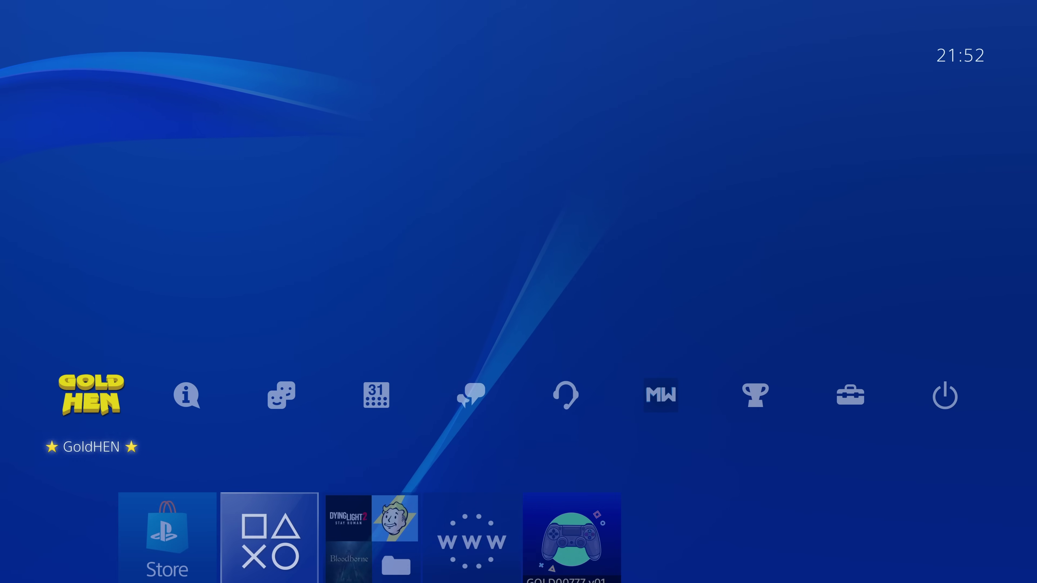
key("Return")
key("Down")
key("Down")
key("Return")
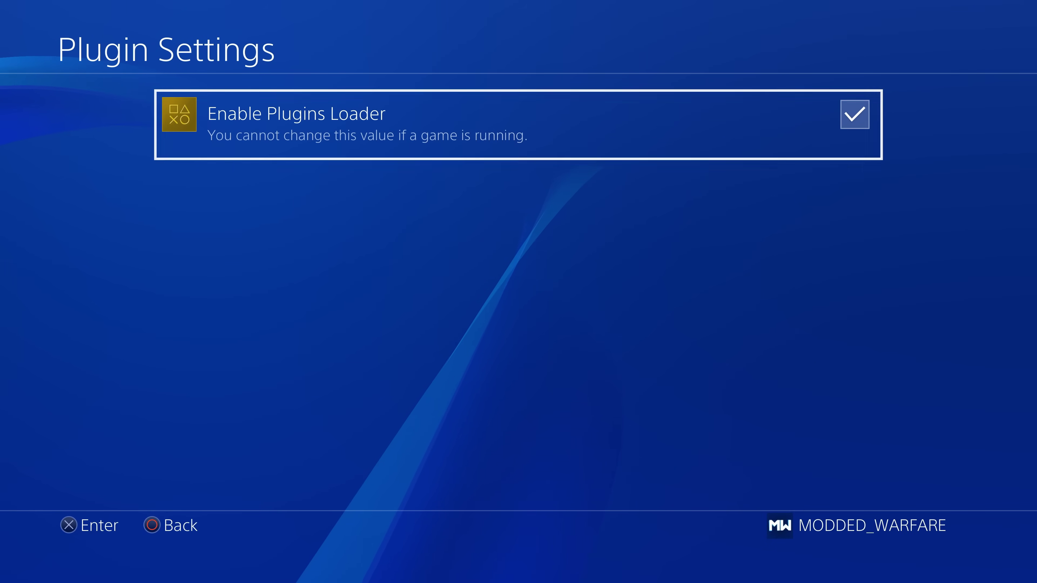
key("Return")
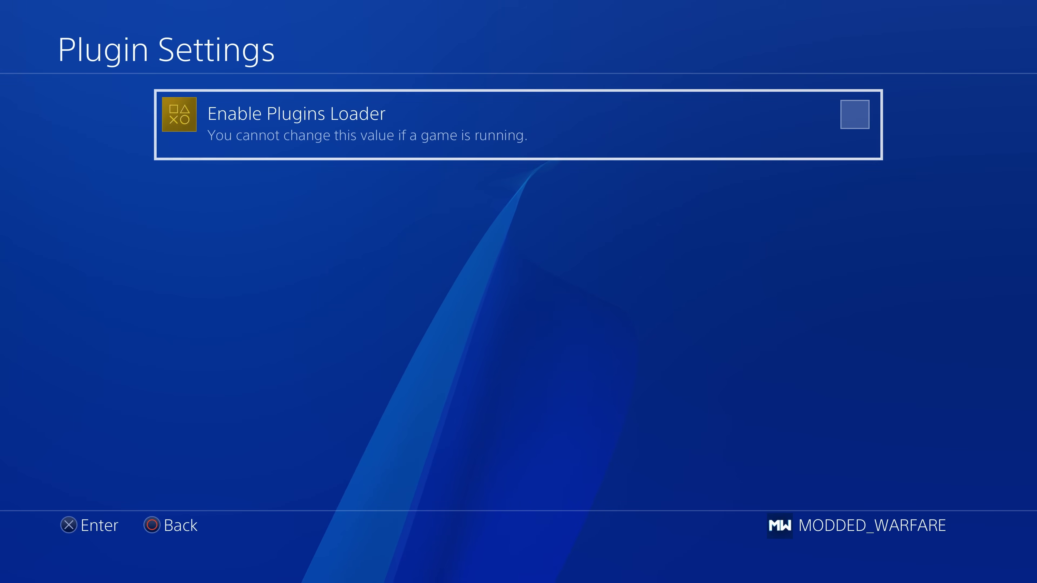
key("Return")
key("Home")
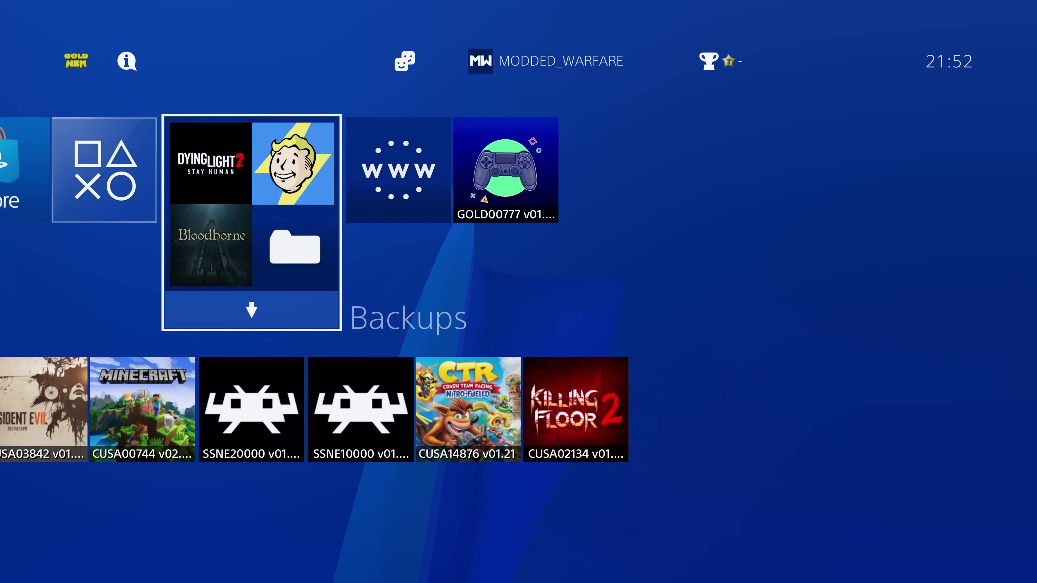
- Launch Dying Light 2 from the Backups folder and continue the saved game
key("Return")
key("Left")
key("Left")
key("Left")
key("Escape")
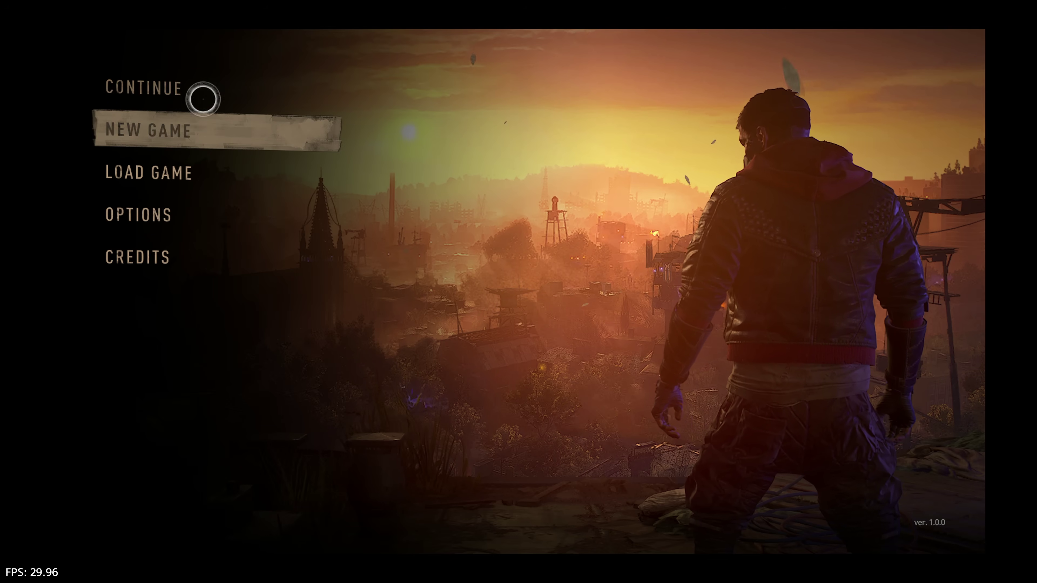
left_click(201, 97)
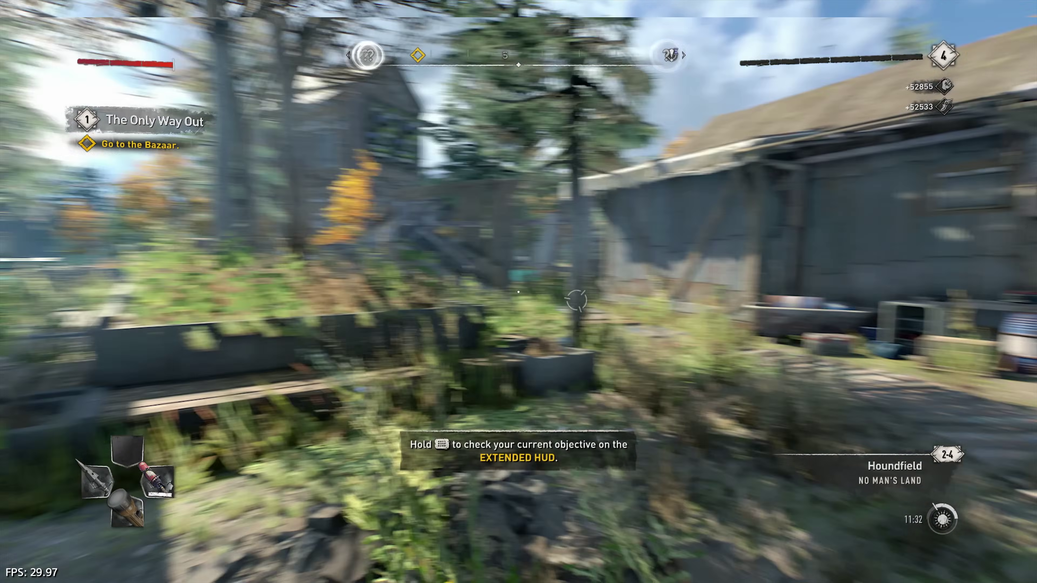
- Open the in-game inventory and browse through the skills page to the hints page
key("i")
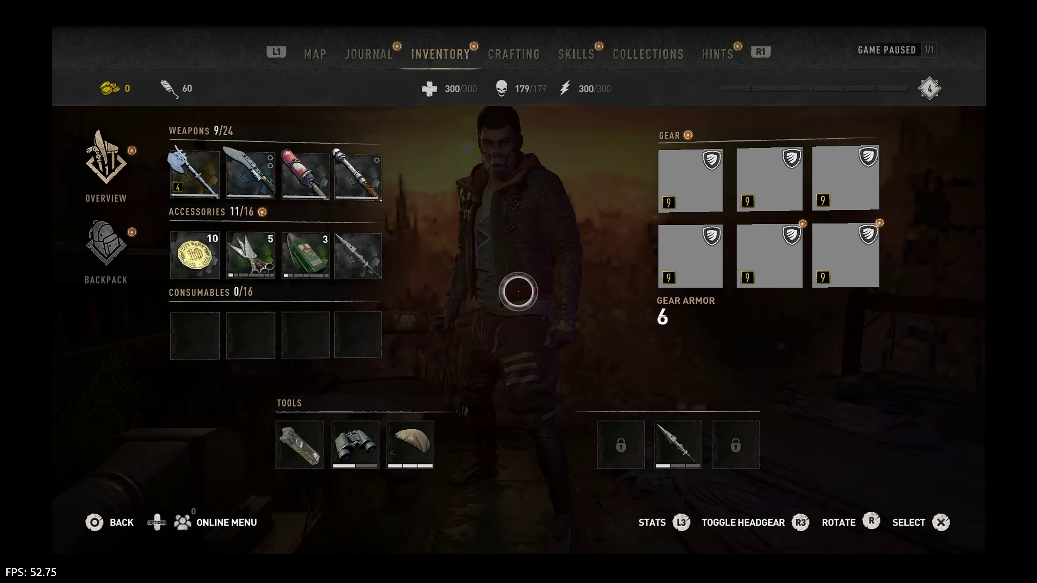
key("e")
key("e")
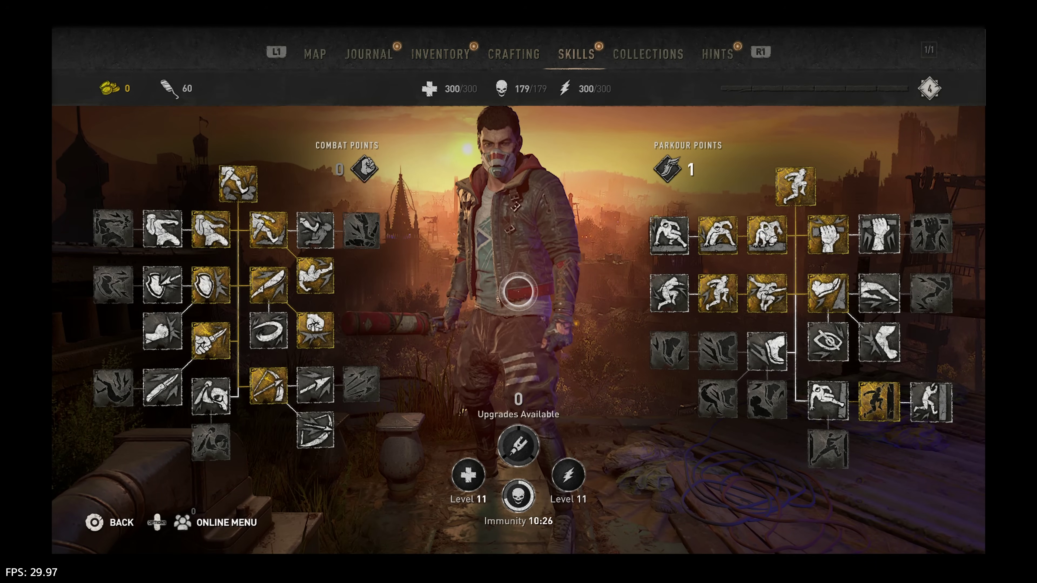
key("e")
key("e")
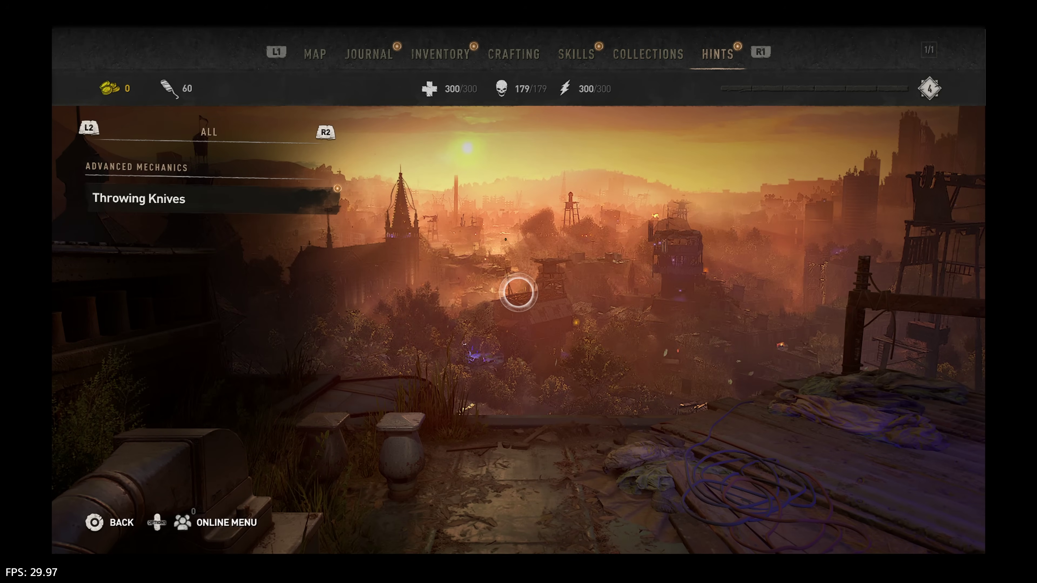
- Reposition the modded data0.pak on the desktop, switch to FileZilla and refresh the remote /data/GoldHEN listing
mouse_move(295, 214)
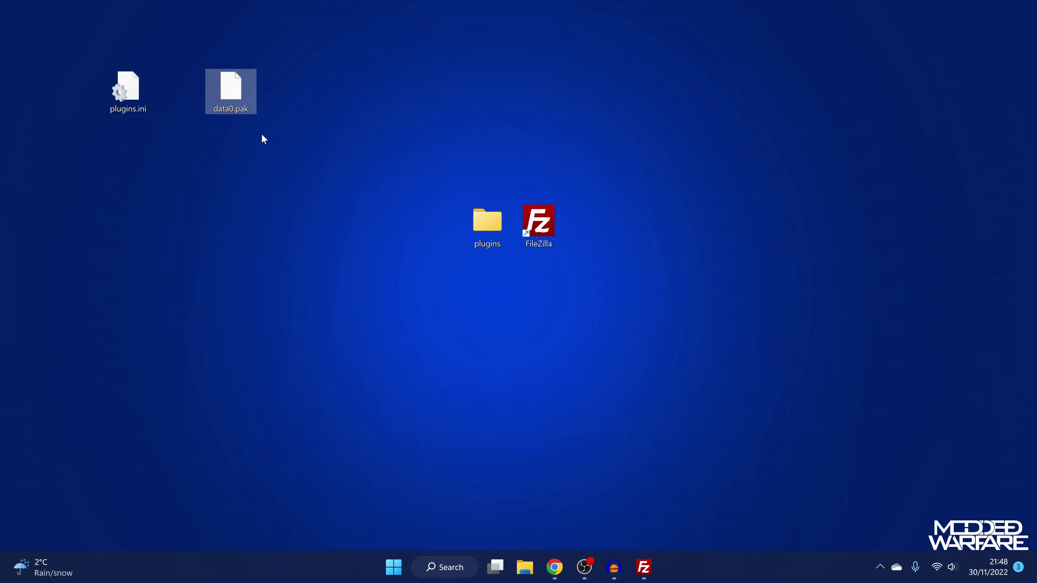
left_click_drag(231, 88, 264, 143)
left_click(649, 570)
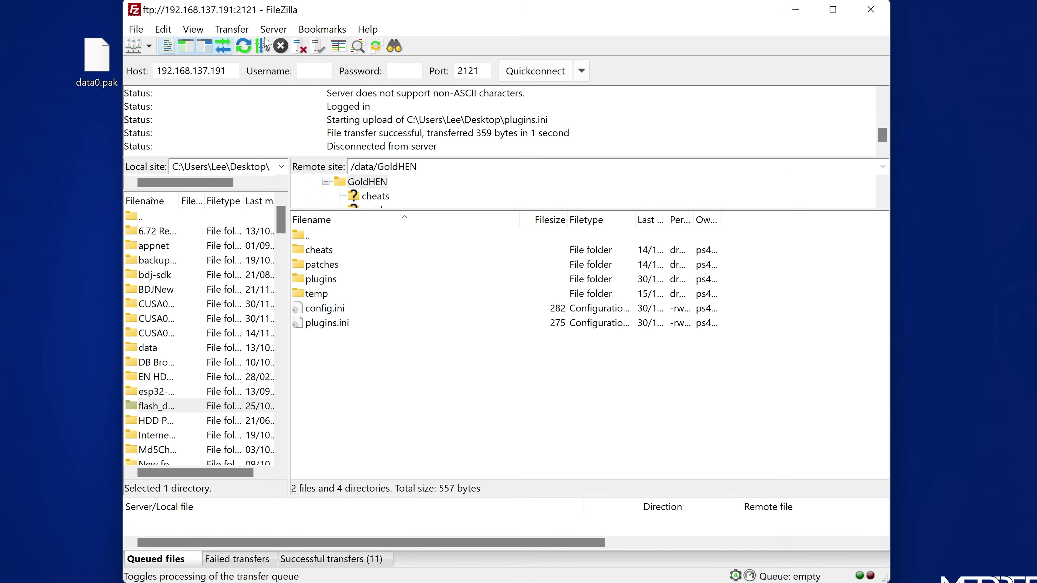
left_click(338, 80)
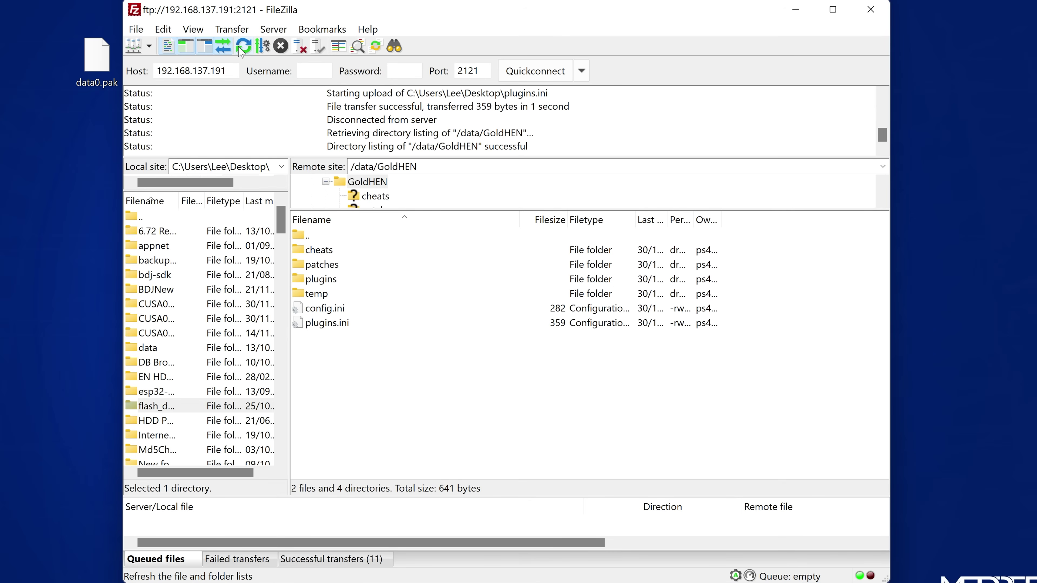
- Go up to the remote root folder and navigate into /mnt/sandbox/pfsmnt
double_click(323, 236)
double_click(320, 235)
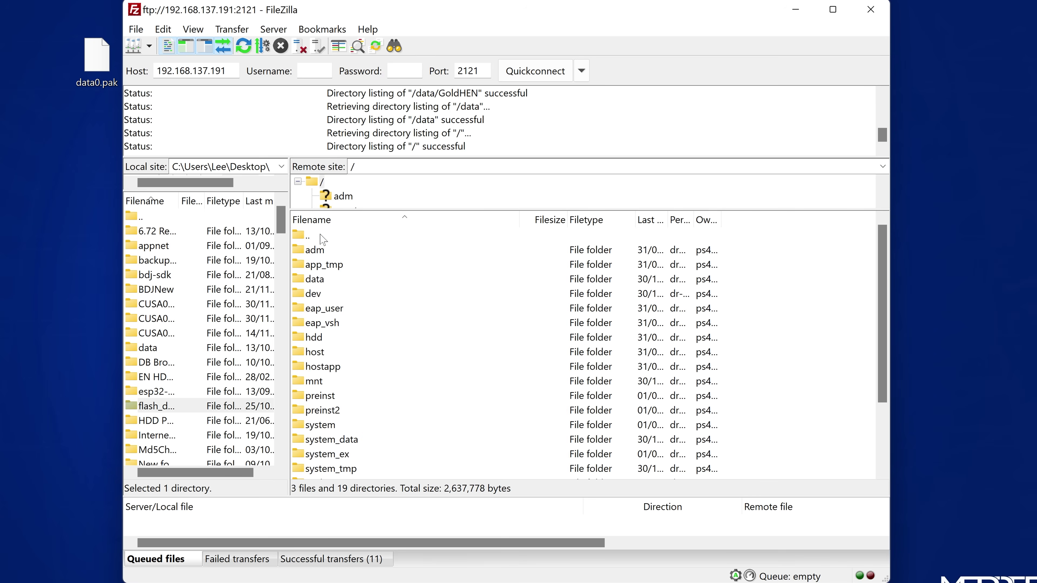
scroll(447, 347, "down", 2)
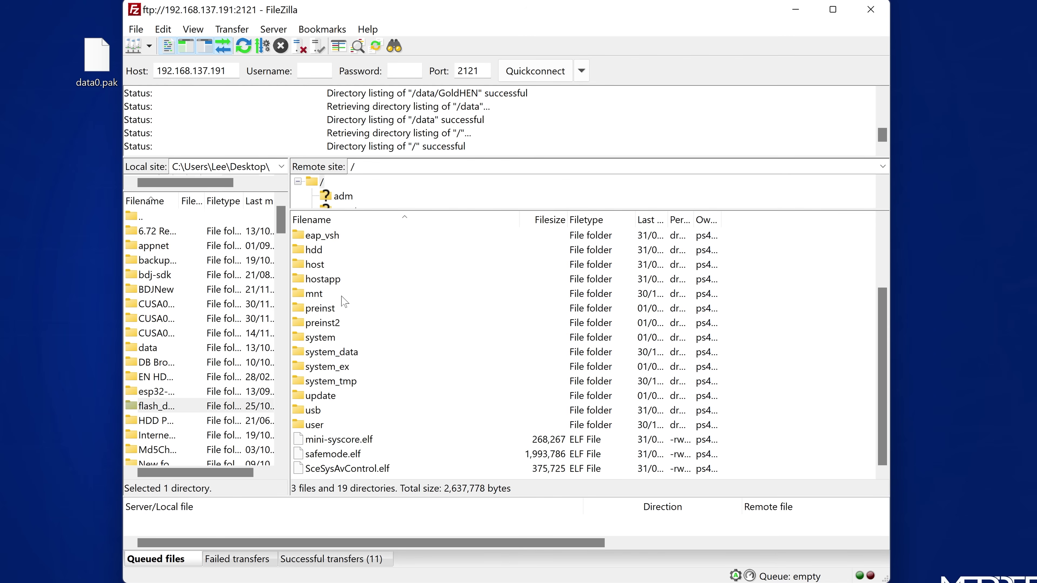
double_click(322, 294)
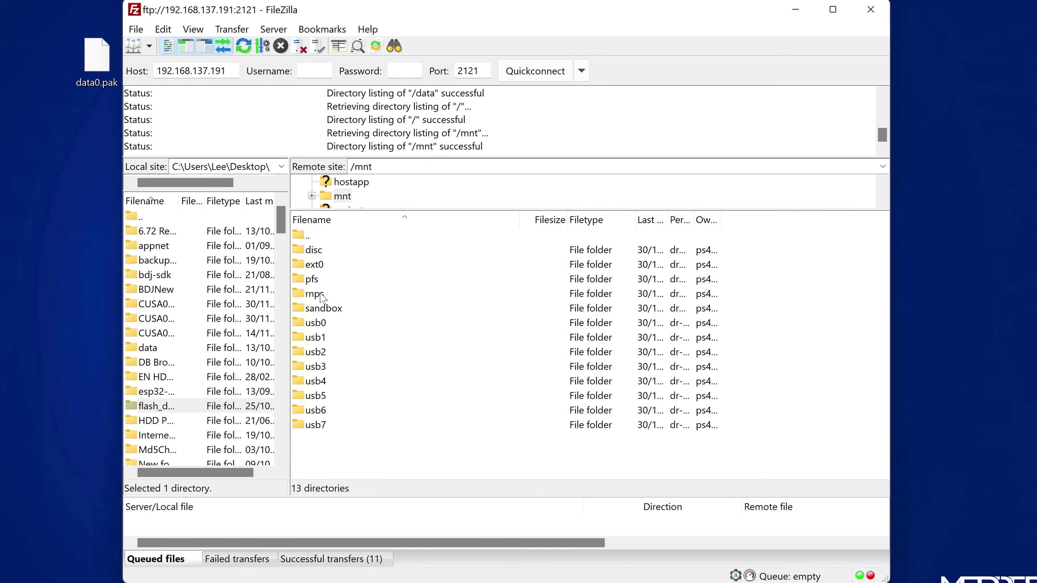
double_click(334, 309)
double_click(322, 469)
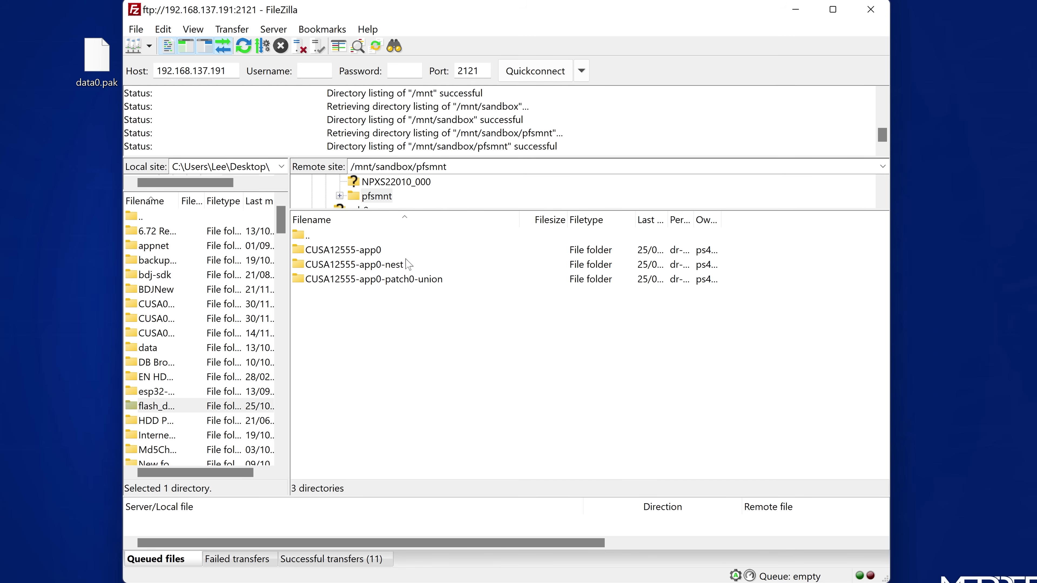
- Browse into CUSA12555-app0/ph/source, select the game's data0.pak file and highlight the folder's full remote path
double_click(367, 250)
double_click(363, 241)
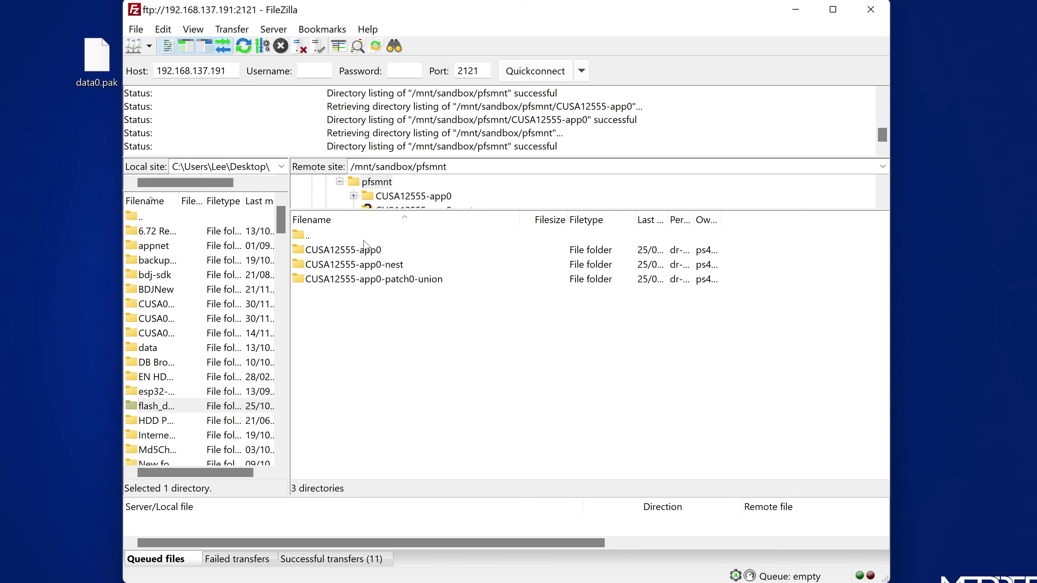
double_click(378, 250)
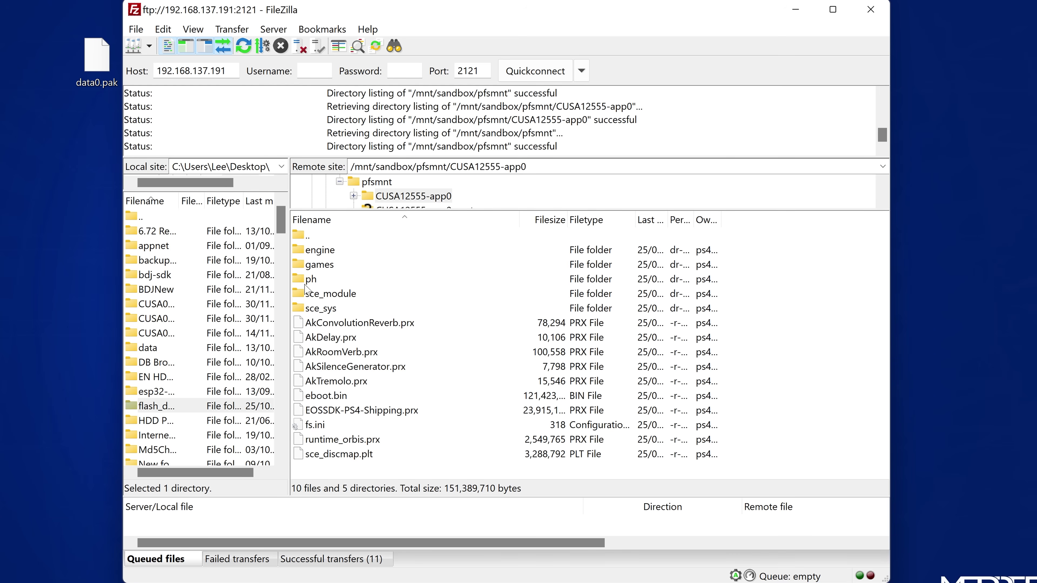
double_click(315, 281)
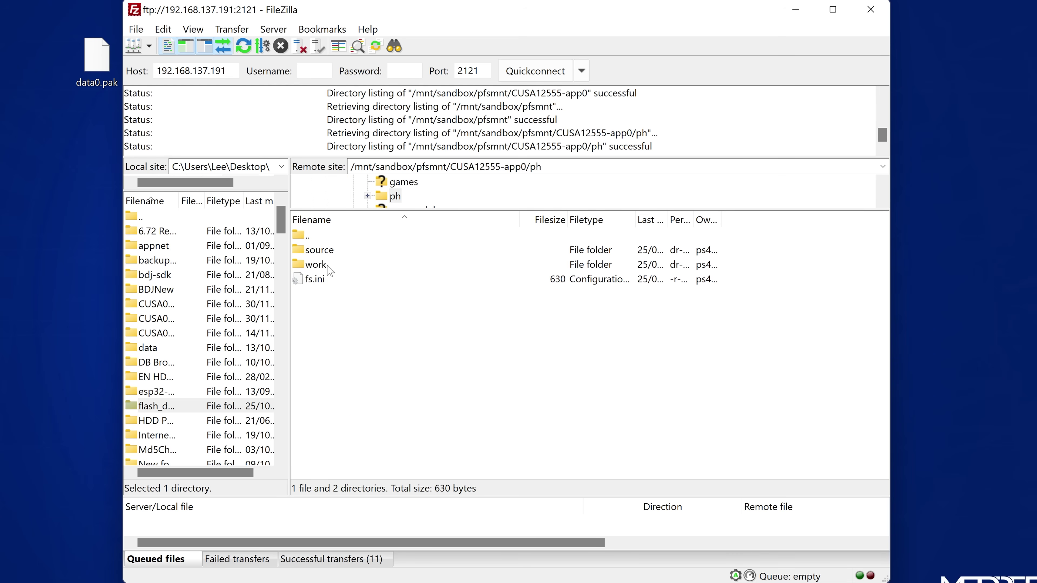
double_click(327, 251)
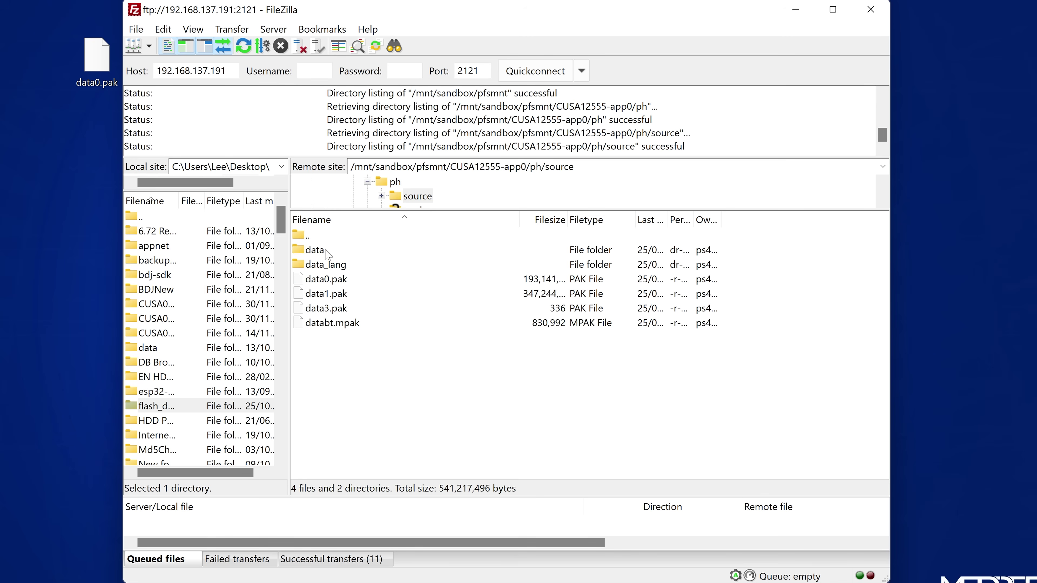
left_click(345, 284)
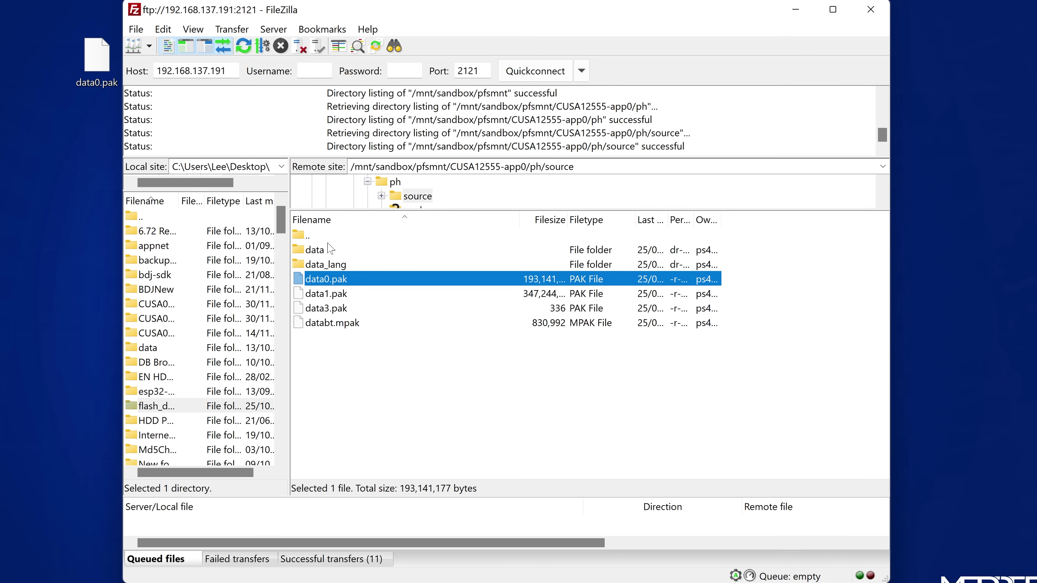
left_click(461, 167)
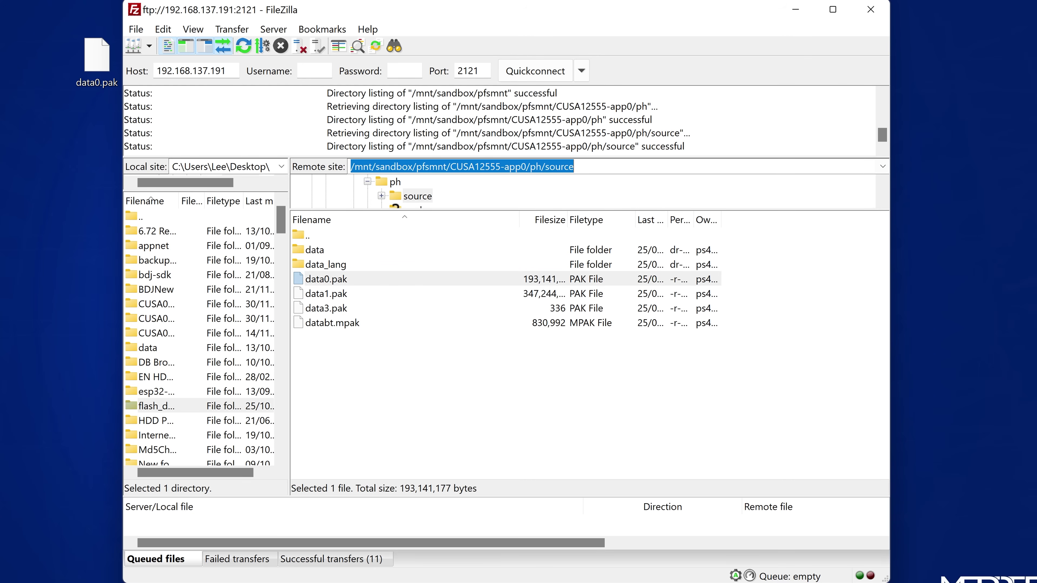
- Go up to the CUSA12555-app0 folder, return through ph to source, and select the game's data0.pak
double_click(326, 239)
double_click(326, 240)
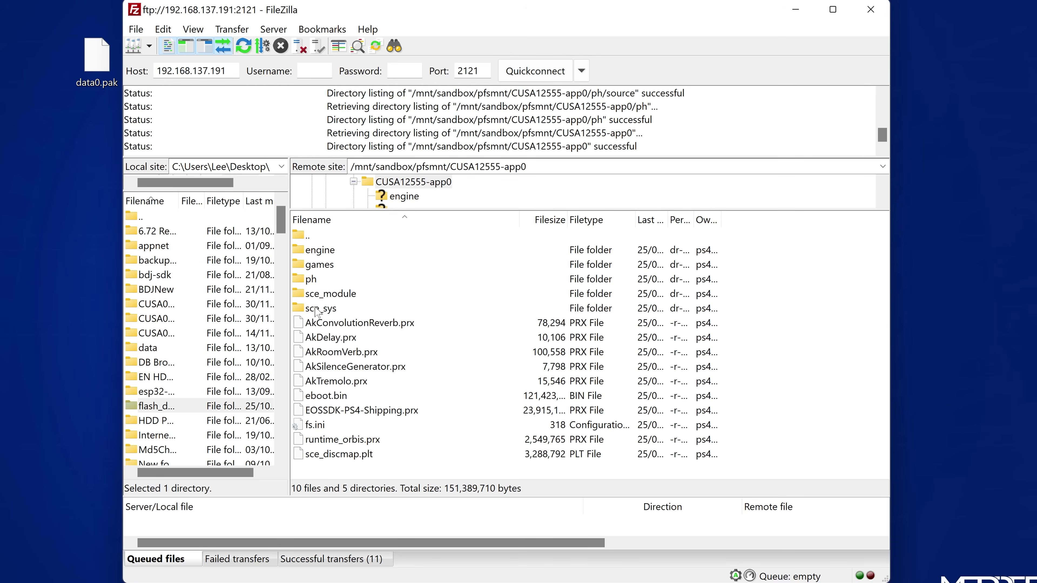
double_click(319, 281)
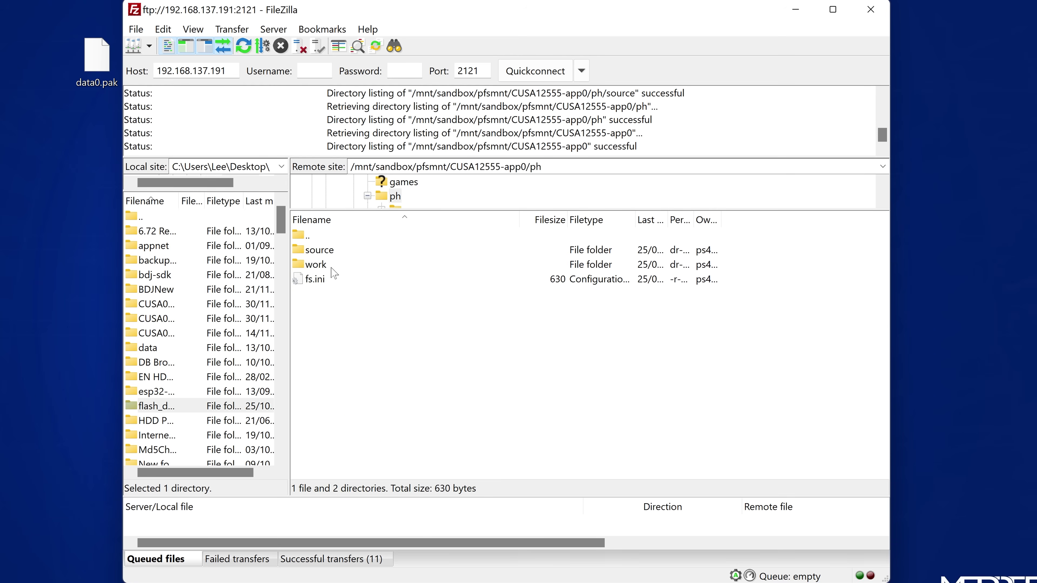
double_click(335, 250)
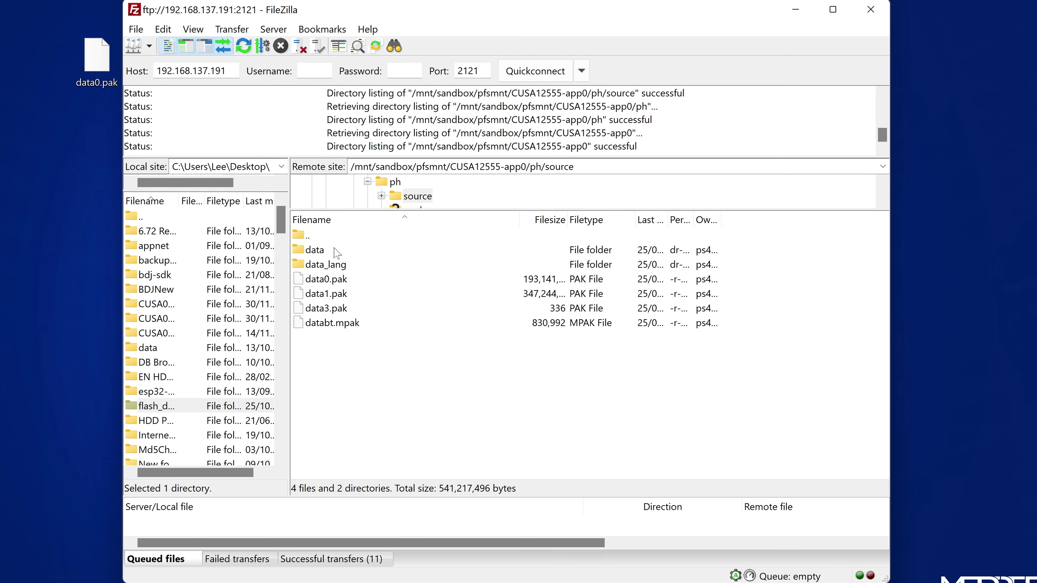
left_click(325, 279)
left_click(524, 417)
- Set the remote path to the root folder / and navigate into /data/GoldHEN
left_click(612, 167)
left_click_drag(573, 166, 354, 166)
key("BackSpace")
key("Return")
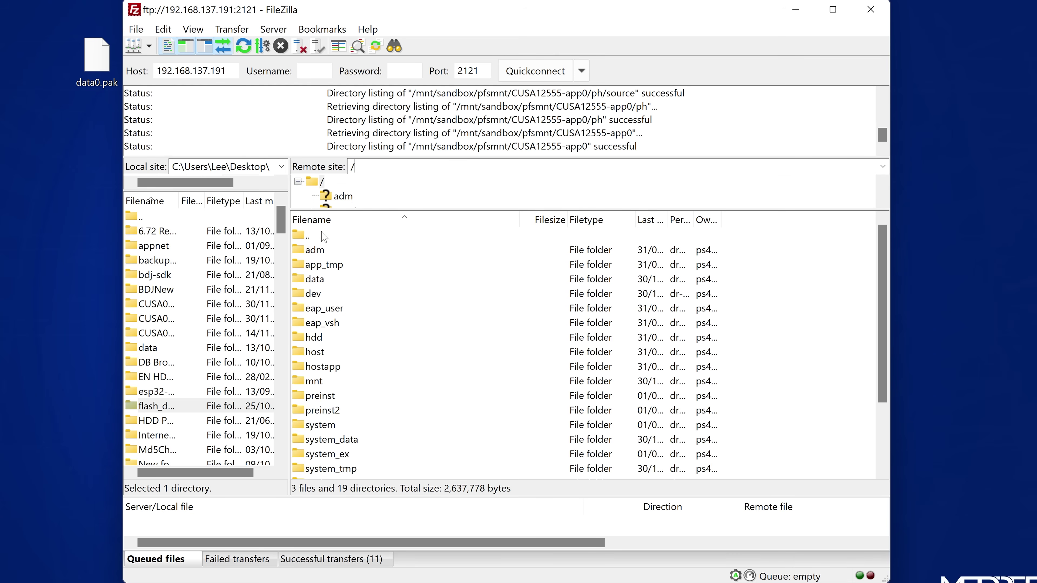
left_click(335, 281)
double_click(336, 281)
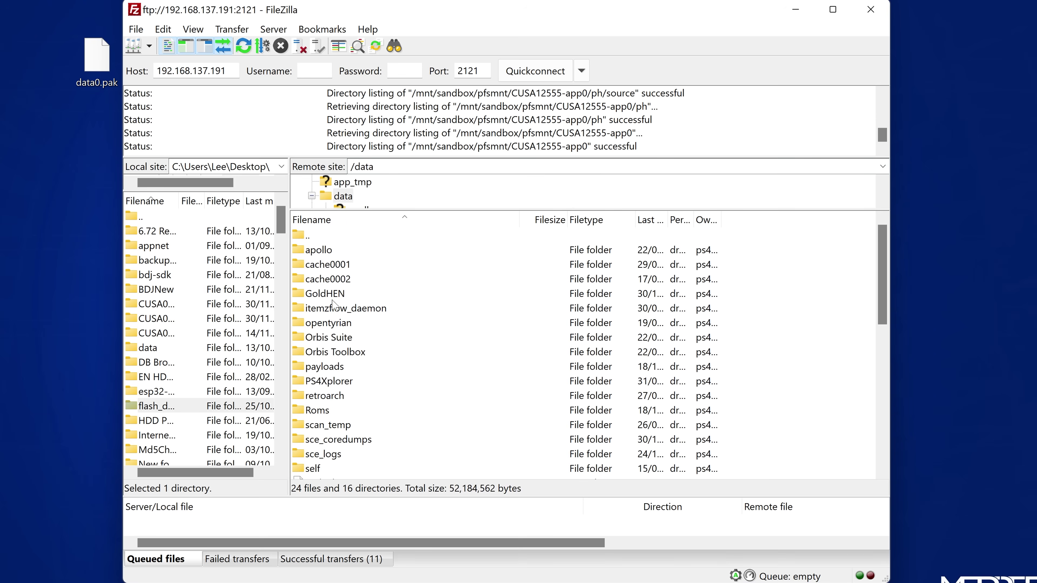
left_click(346, 295)
double_click(346, 295)
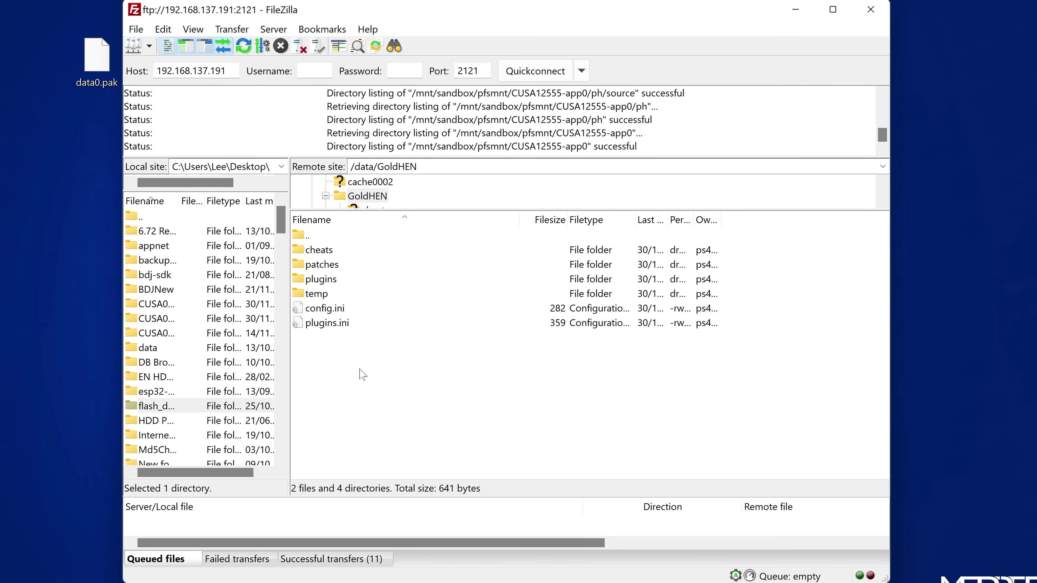
- Create a new remote directory named AFR inside /data/GoldHEN
right_click(344, 356)
left_click(433, 425)
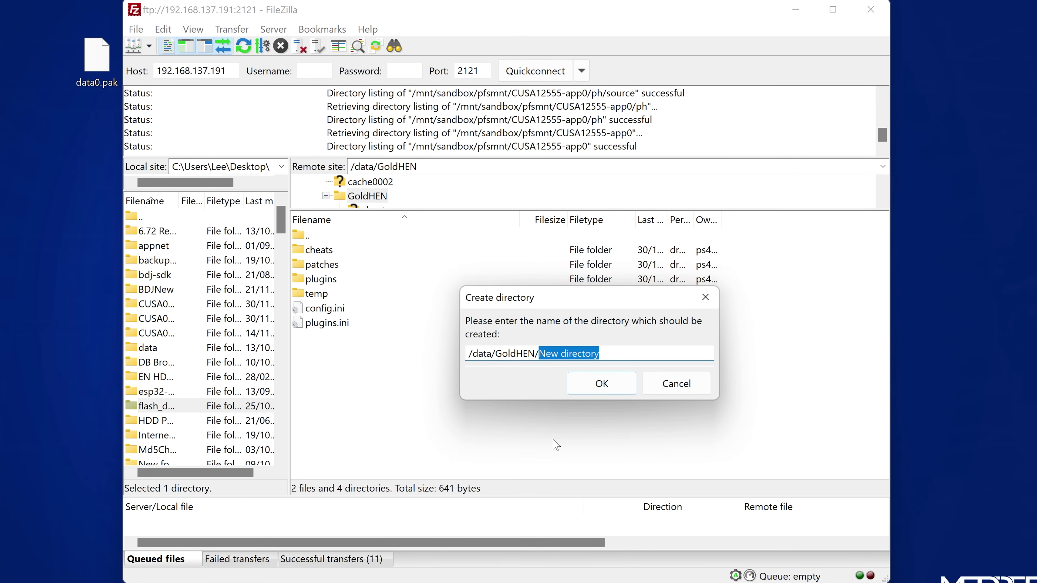
type("AFRE")
key("BackSpace")
key("BackSpace")
type("R")
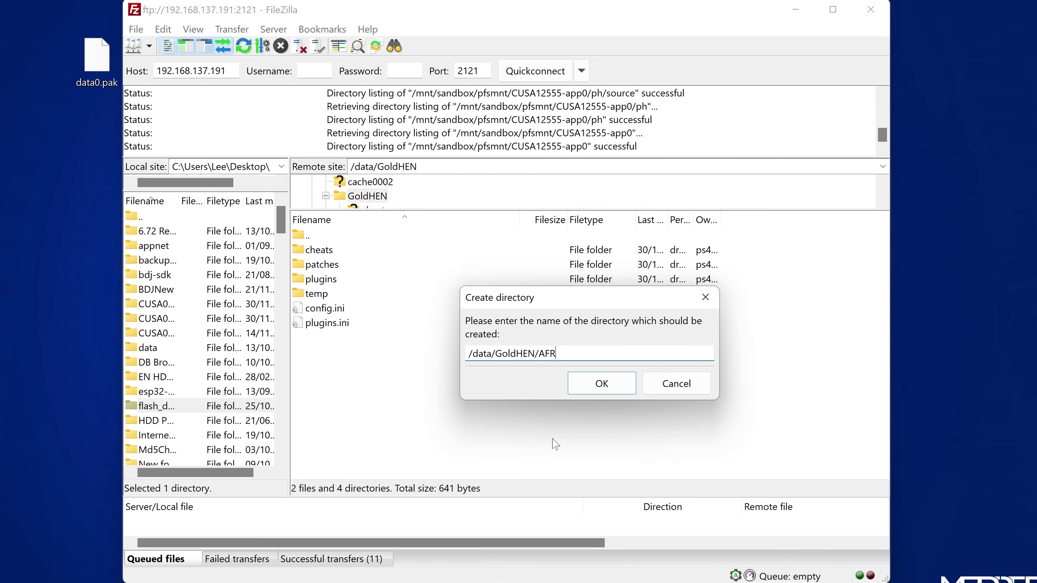
left_click(613, 392)
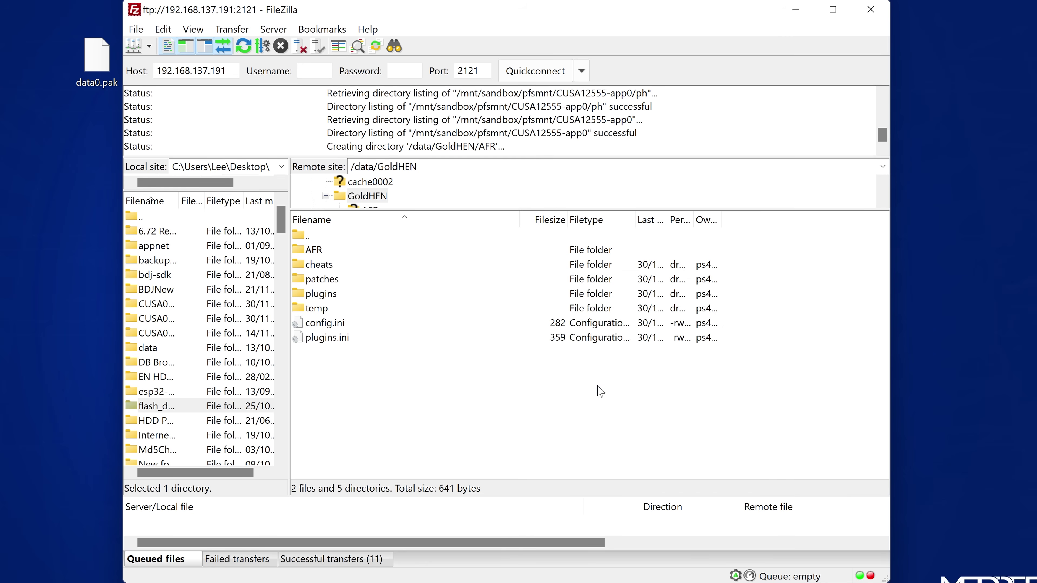
- Enter the AFR folder and create a directory named CUSA12555 inside it
double_click(314, 250)
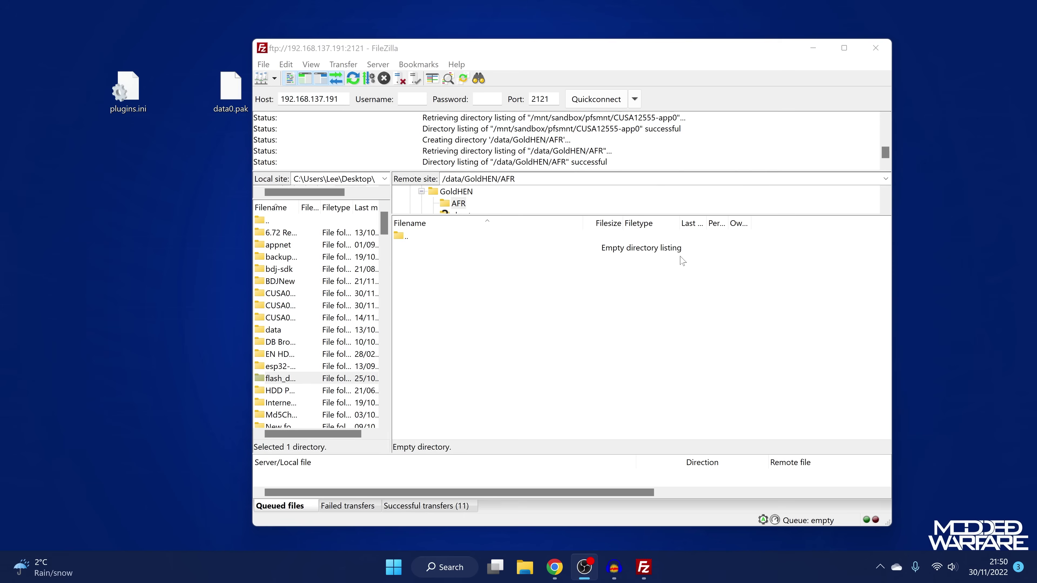
right_click(454, 283)
left_click(507, 340)
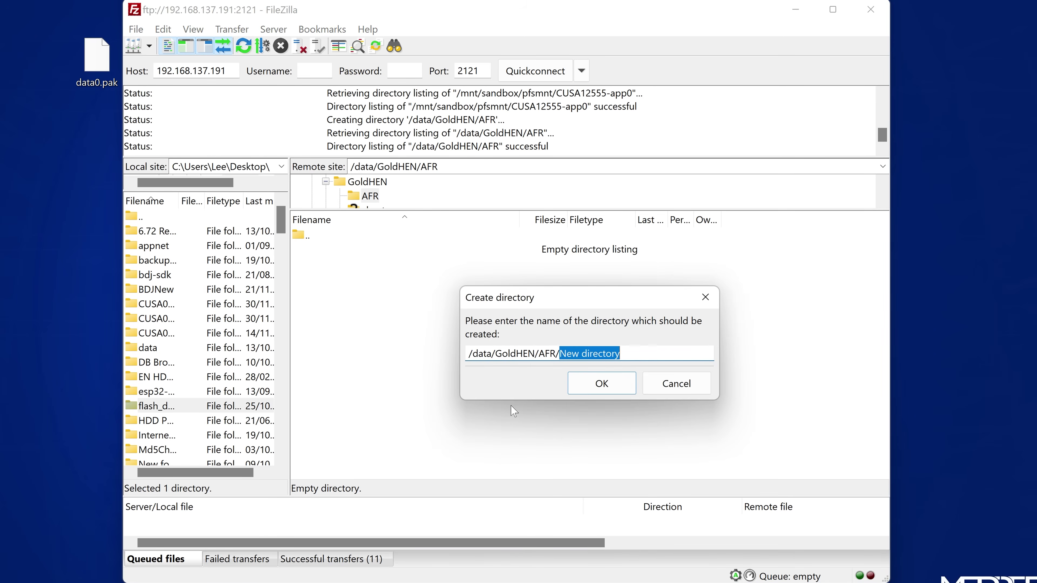
type("CUSA")
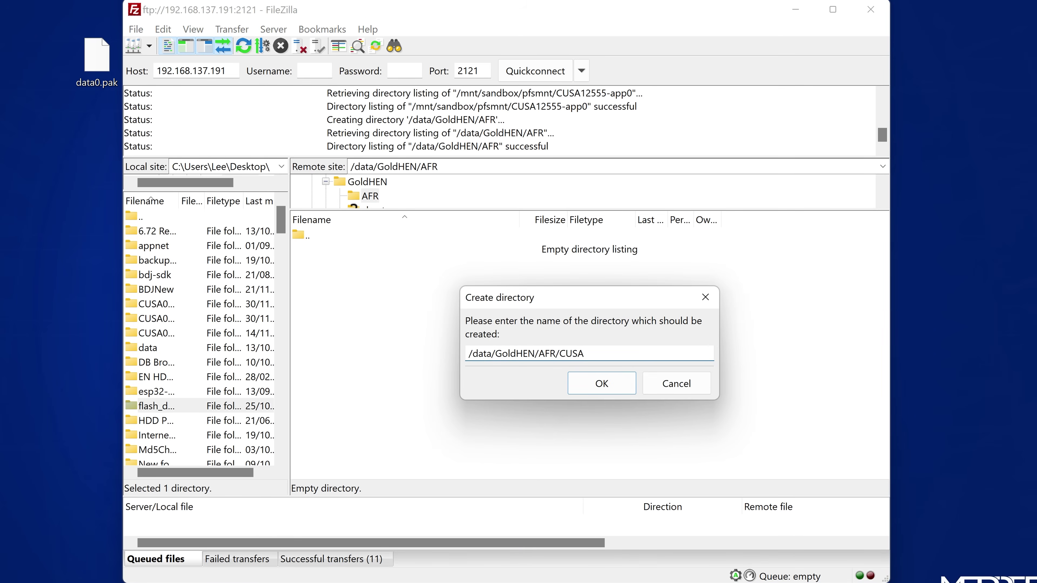
type("12555")
key("Return")
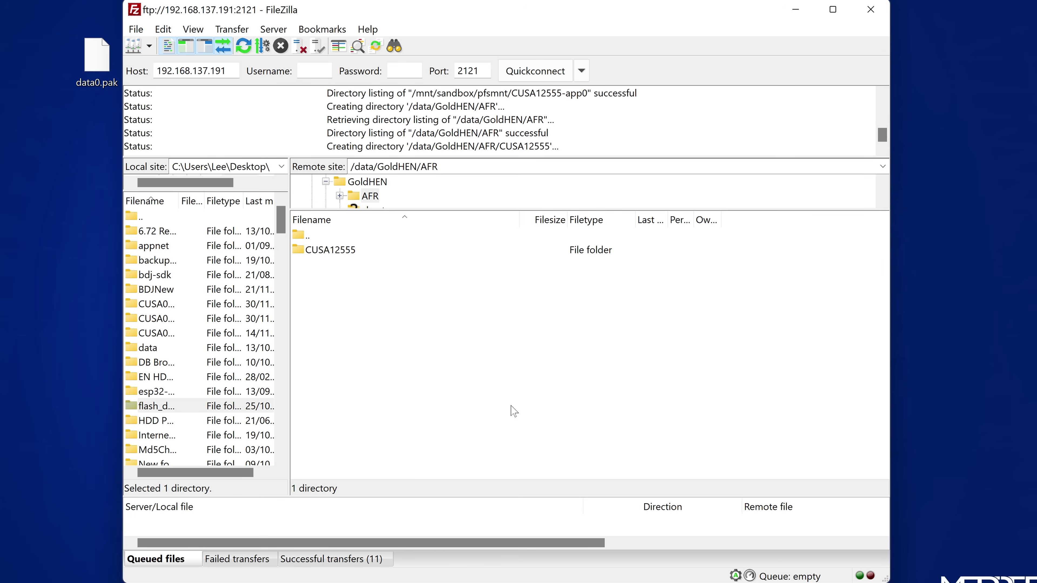
- Enter the CUSA12555 folder and create a directory named ph inside it
double_click(363, 250)
right_click(375, 306)
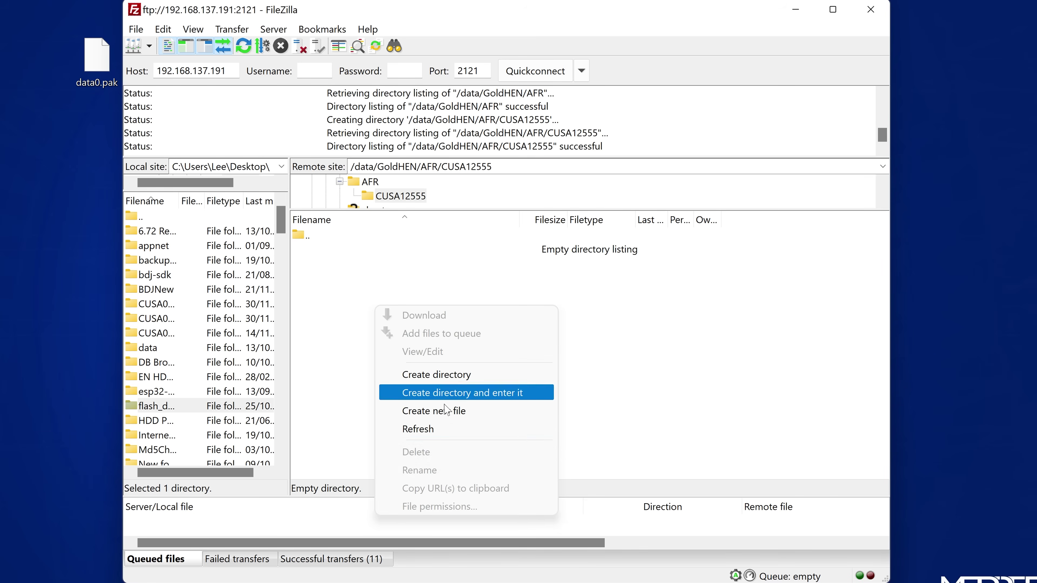
left_click(436, 380)
type("p")
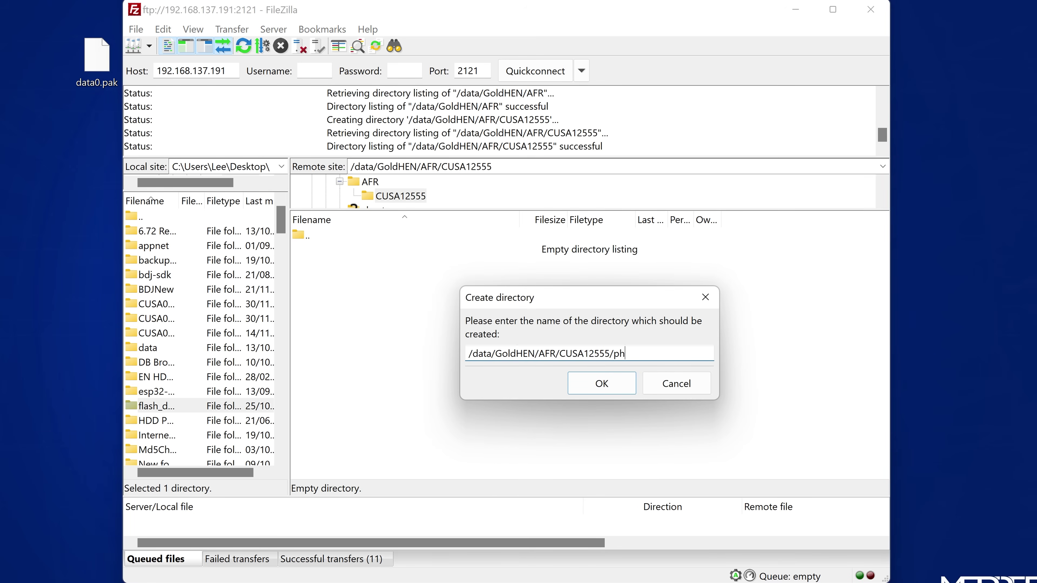
type("h")
key("Return")
- Enter the ph folder and create a directory named source inside it
double_click(309, 250)
right_click(363, 295)
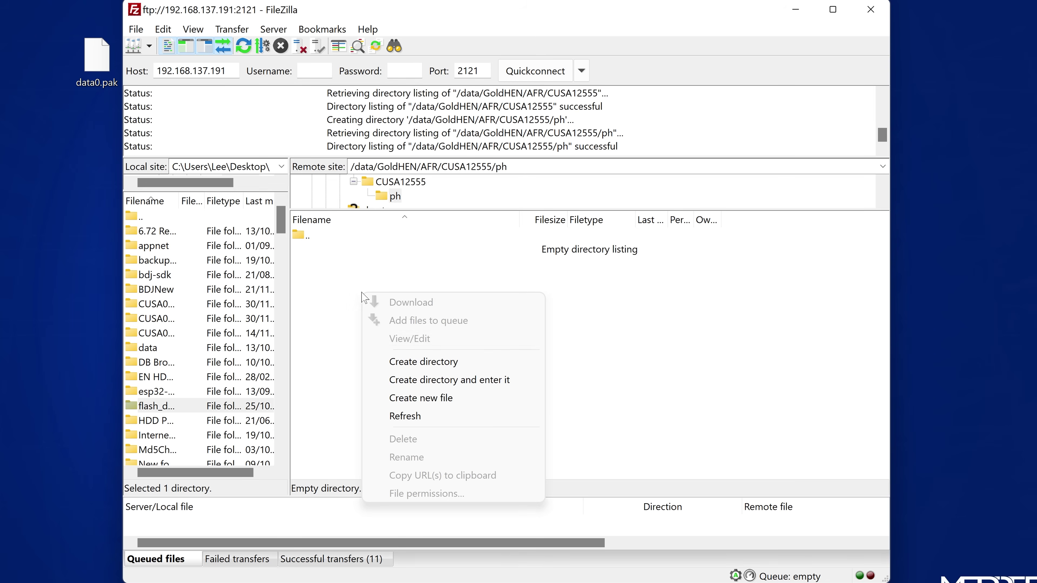
left_click(412, 362)
type("source")
key("Return")
- Enter the new source folder and upload the modded data0.pak from the desktop into it
left_click(333, 253)
double_click(333, 254)
left_click_drag(97, 61, 452, 325)
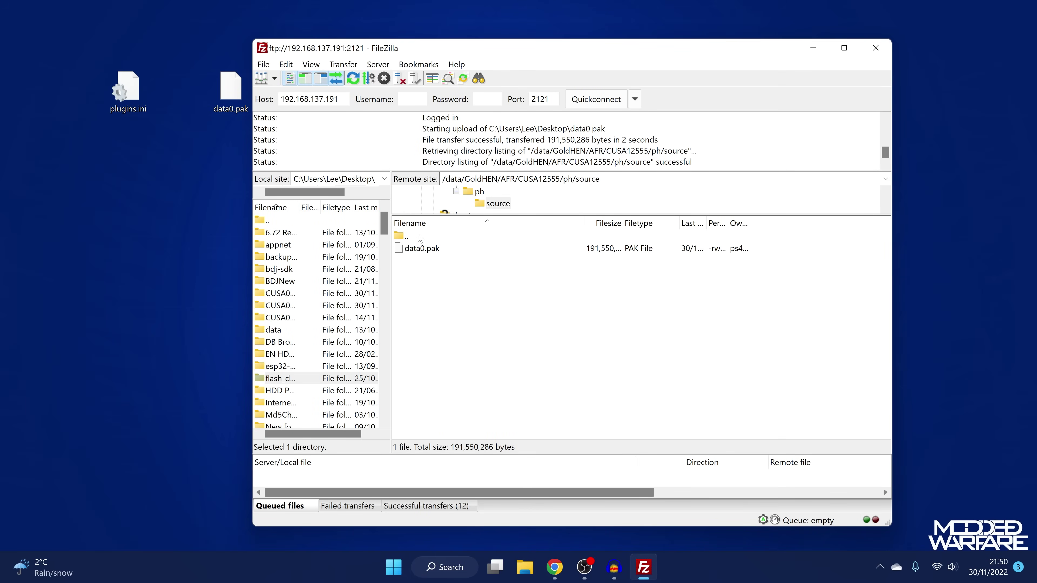
- Browse back up the remote AFR folder tree and review the uploaded data0.pak in CUSA12555/ph/source
double_click(420, 237)
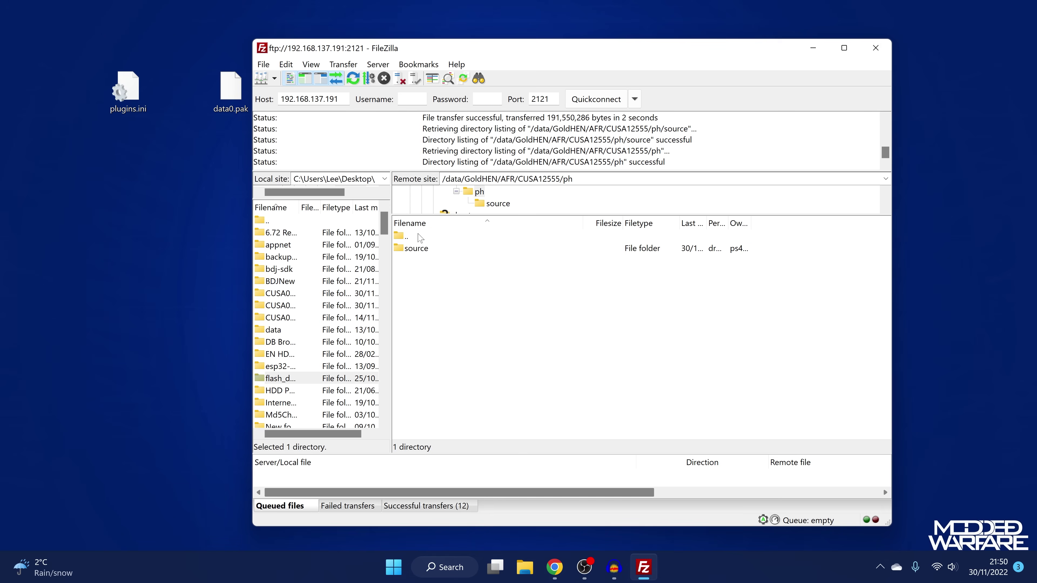
double_click(421, 237)
double_click(420, 237)
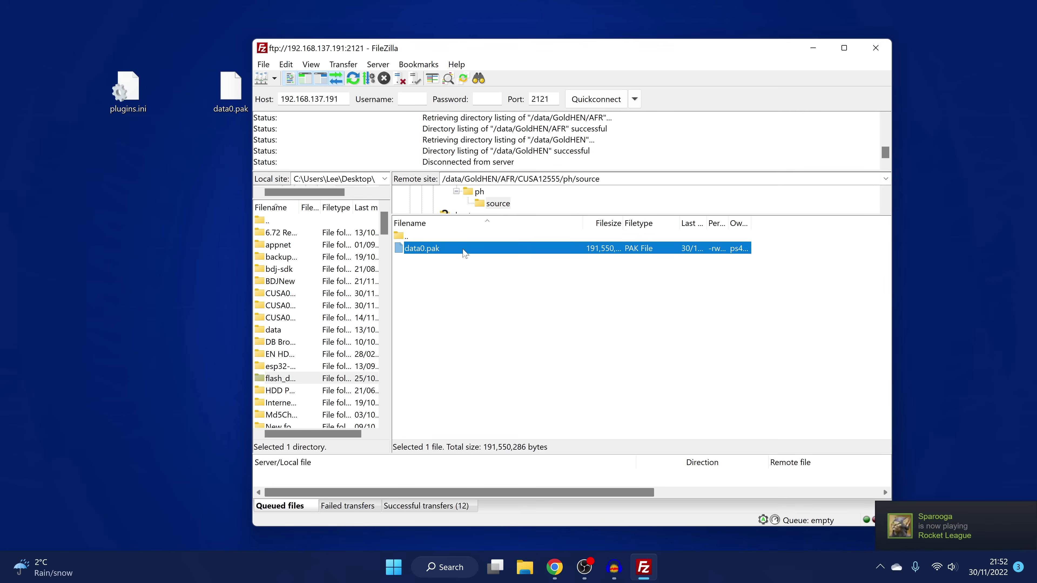
left_click(523, 312)
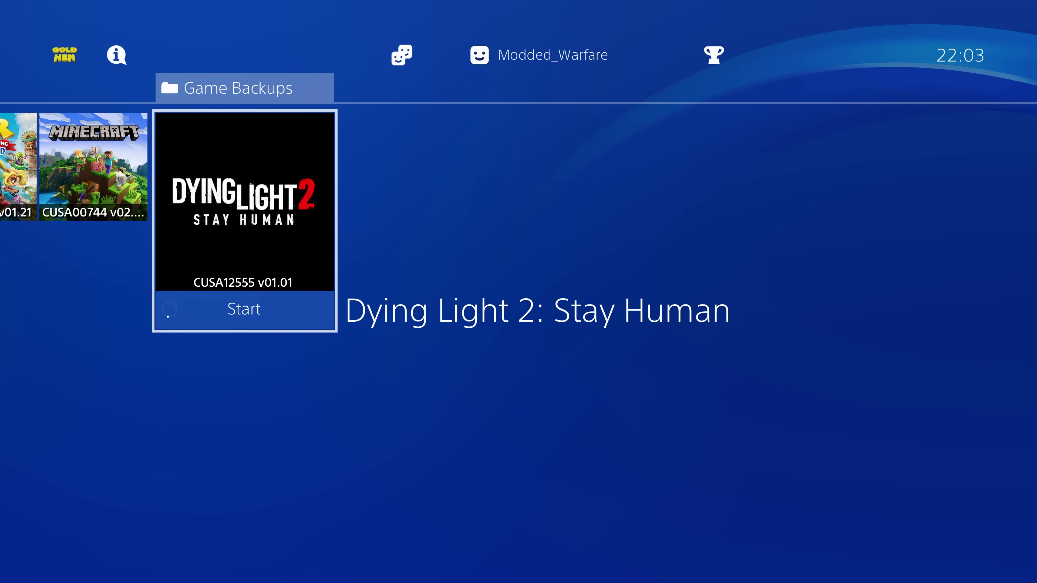
- Switch to the PS4 home screen and close the running Dying Light 2: Stay Human application
key("Menu")
key("Down")
key("Return")
key("Return")
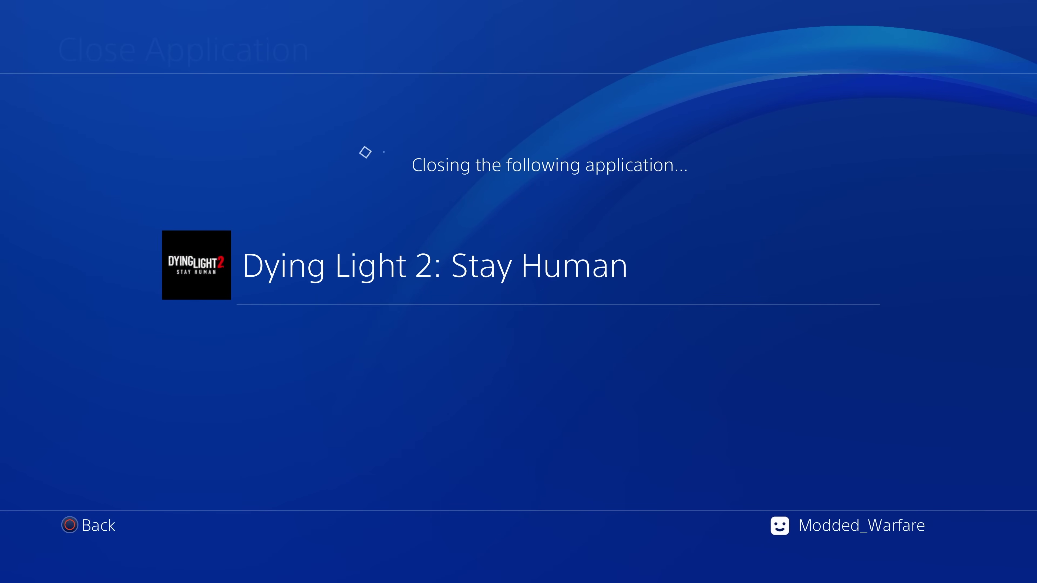
- Launch Dying Light 2: Stay Human and continue the saved game from its main menu
key("Return")
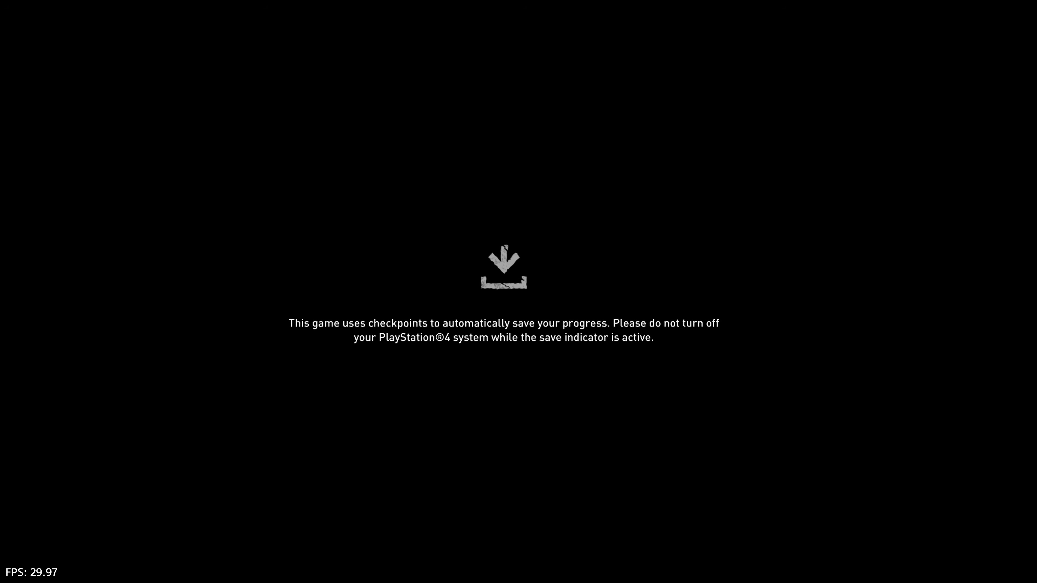
key("Return")
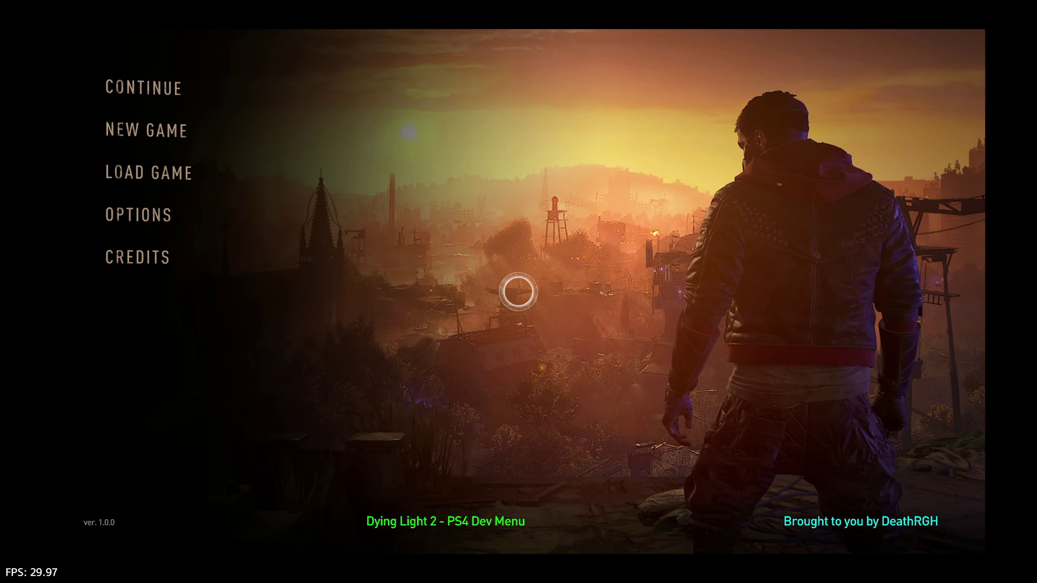
left_click(198, 98)
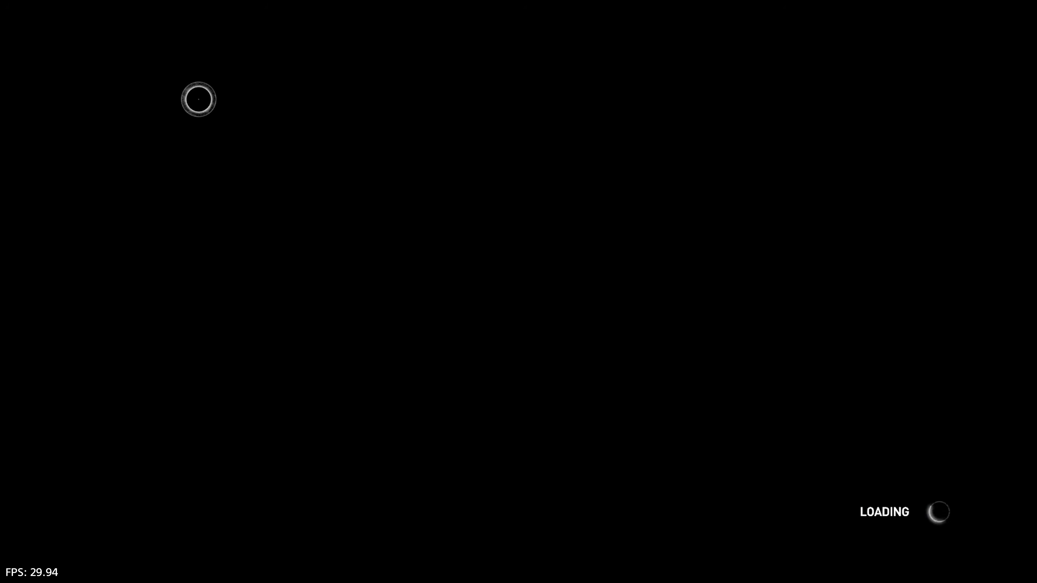
- Open the in-game inventory and browse through the crafting and skills pages
key("w")
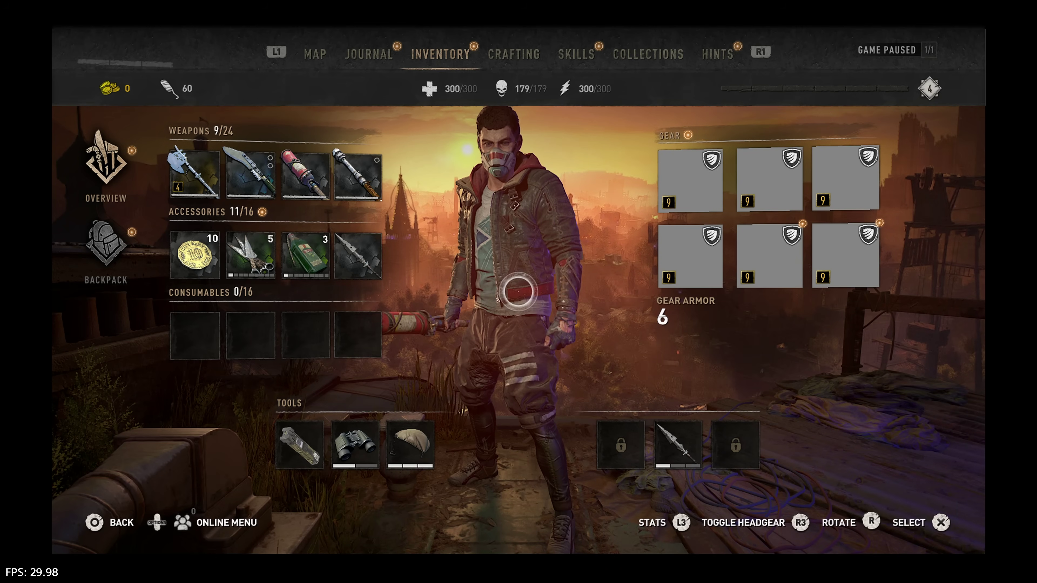
key("e")
key("e")
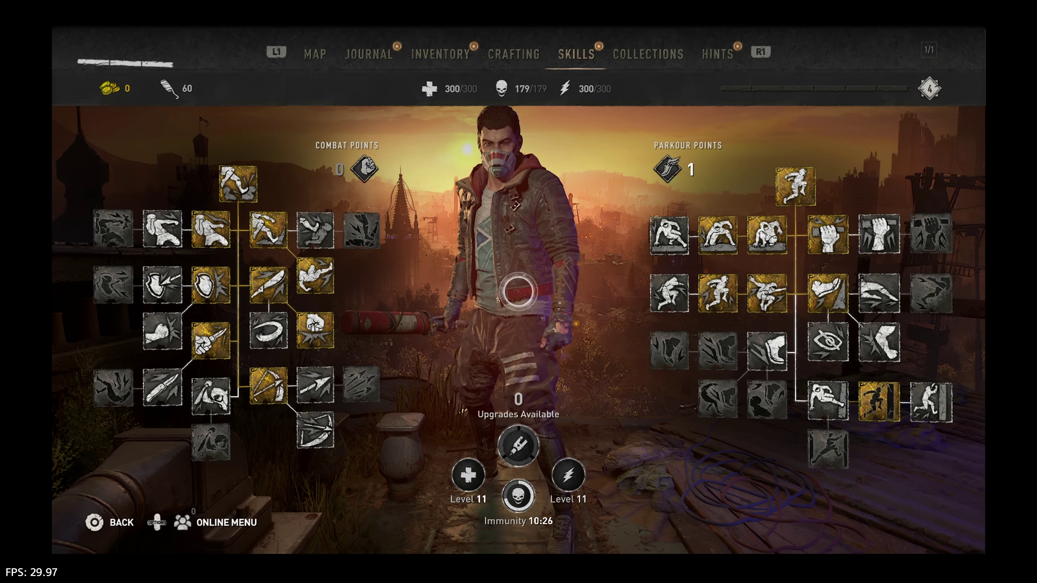
key("e")
- Open DeathRGH's Developer Menu and look through its list of categories
key("Insert")
key("Down")
key("Down")
key("Down")
key("Down")
key("Down")
key("Down")
key("Down")
key("Down")
key("Down")
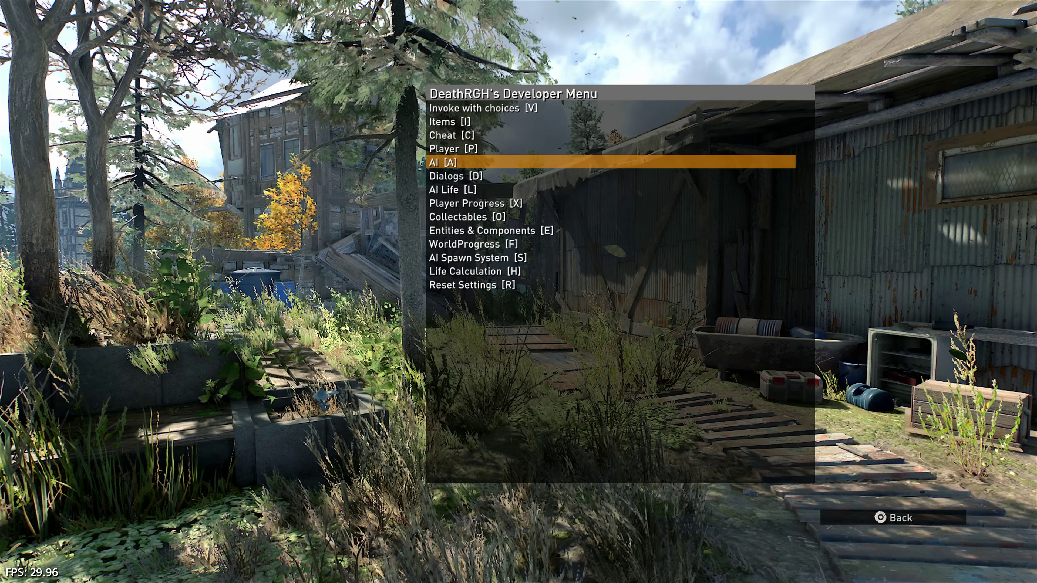
key("Down")
key("Down")
key("Up")
key("Up")
key("Up")
key("Up")
key("Up")
key("Up")
key("Up")
key("Up")
key("Up")
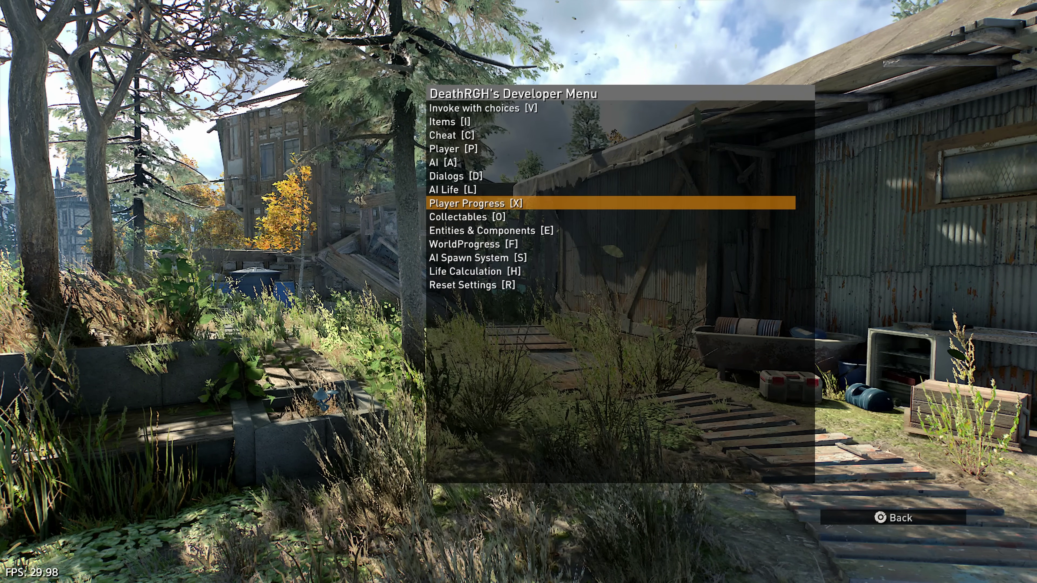
- Open the developer menu's cheat settings page and move to the Show Net Info option
key("Return")
key("Down")
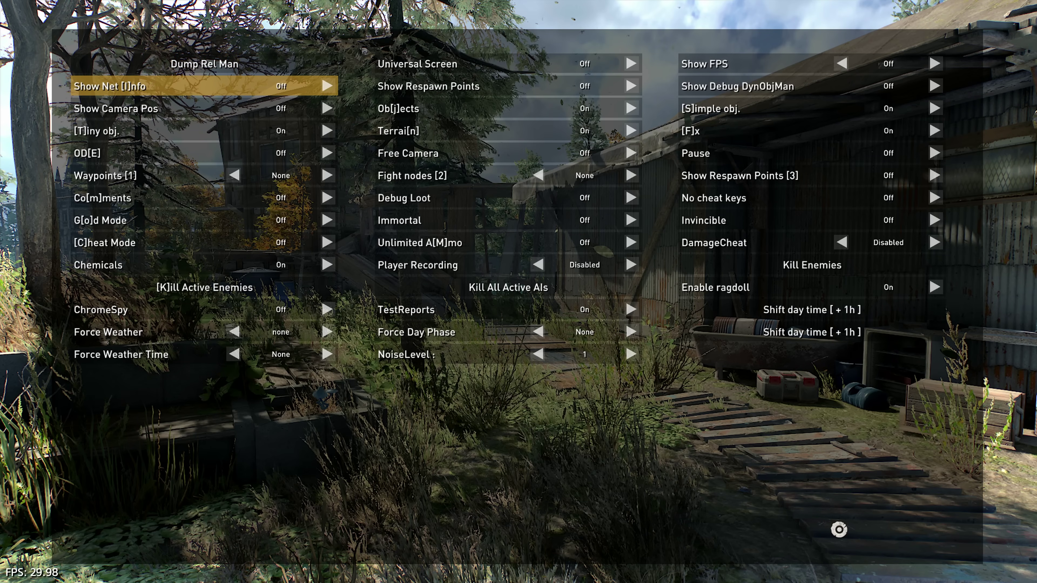